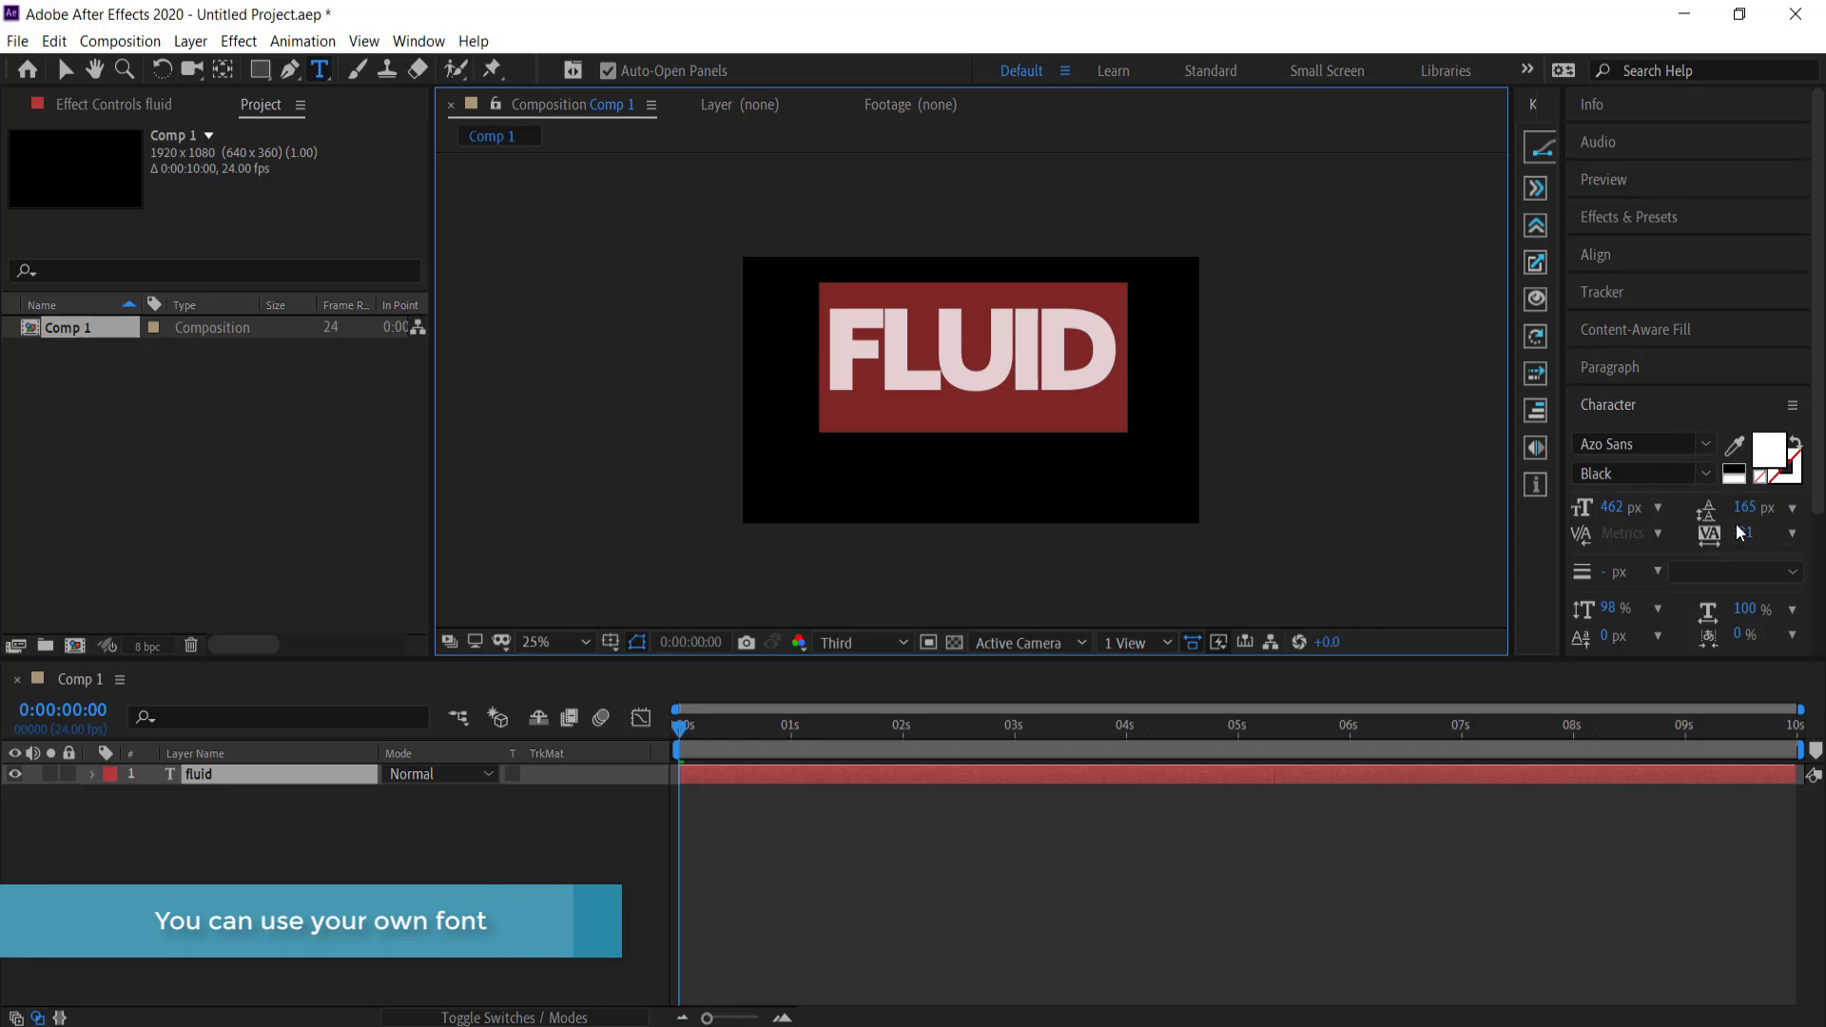
- Set the FLUID text's tracking to -81 and centre the layer horizontally and vertically in the composition
{"action": "mouse_move", "coordinate": [1745, 540]}
{"action": "left_mouse_down"}
{"action": "mouse_move", "coordinate": [1678, 540]}
{"action": "mouse_move", "coordinate": [1741, 535]}
{"action": "left_mouse_up"}
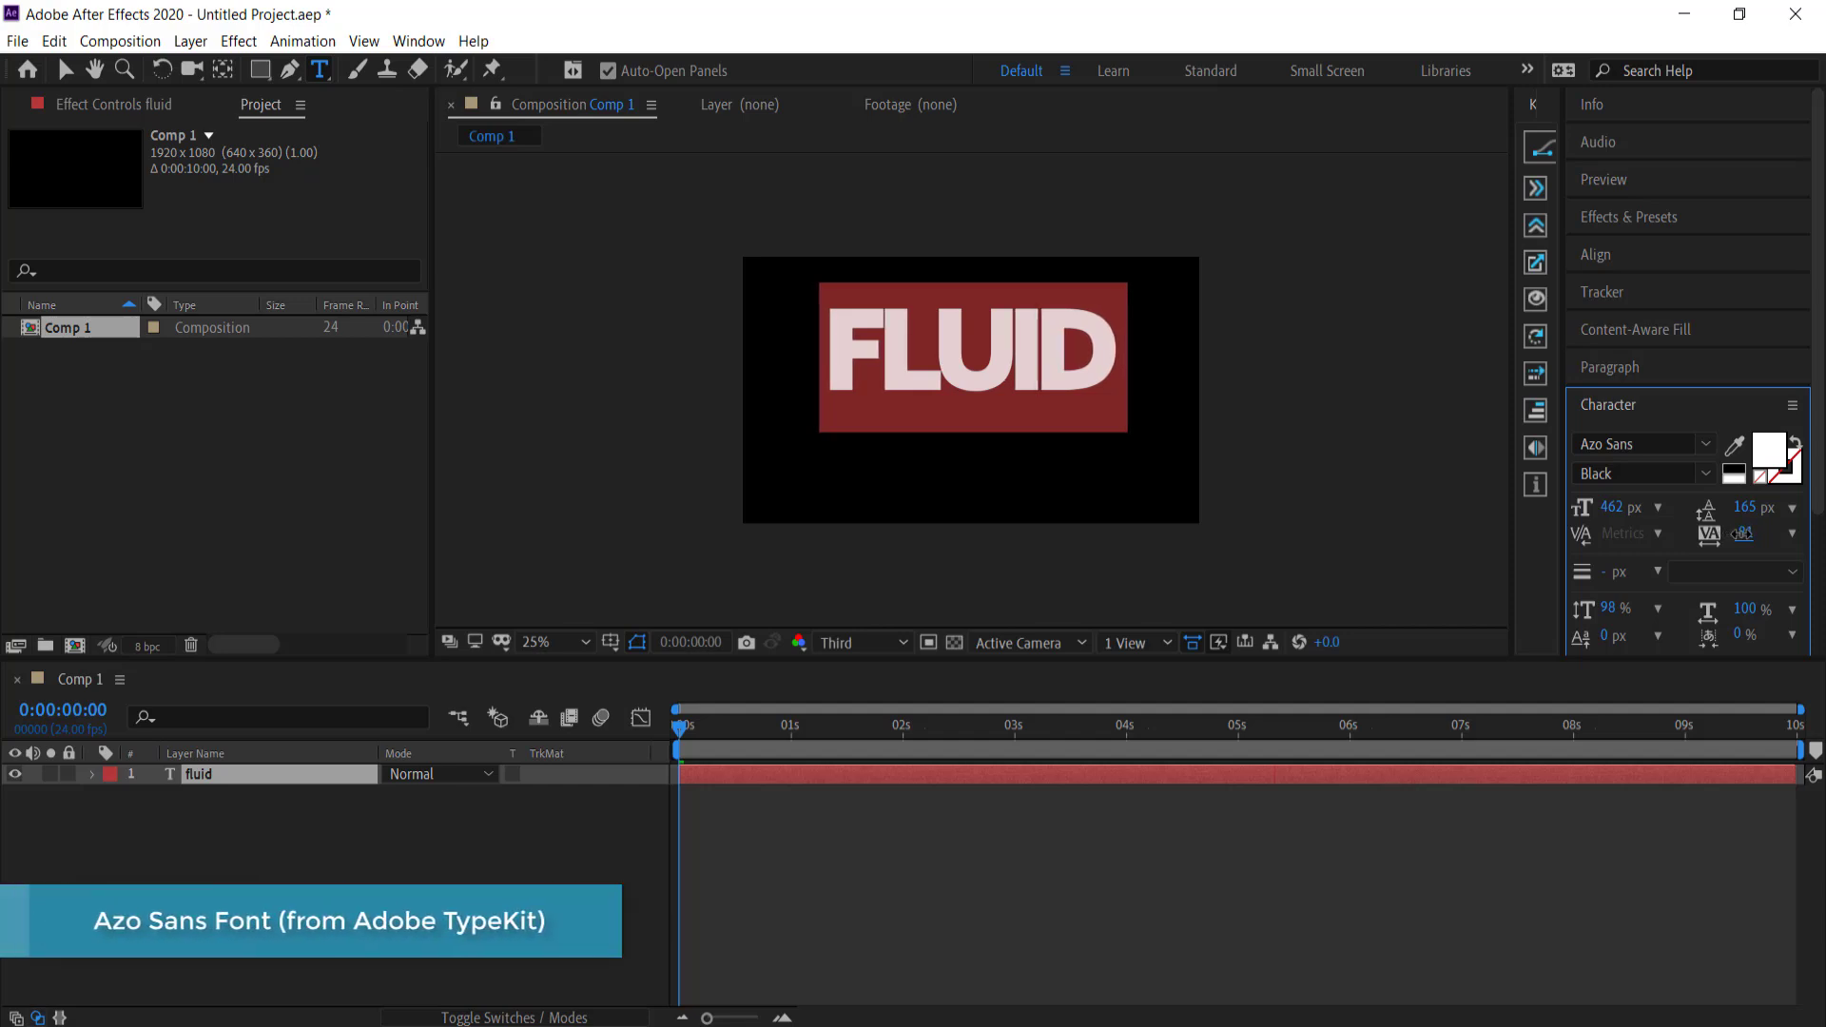
{"action": "left_click", "coordinate": [222, 68]}
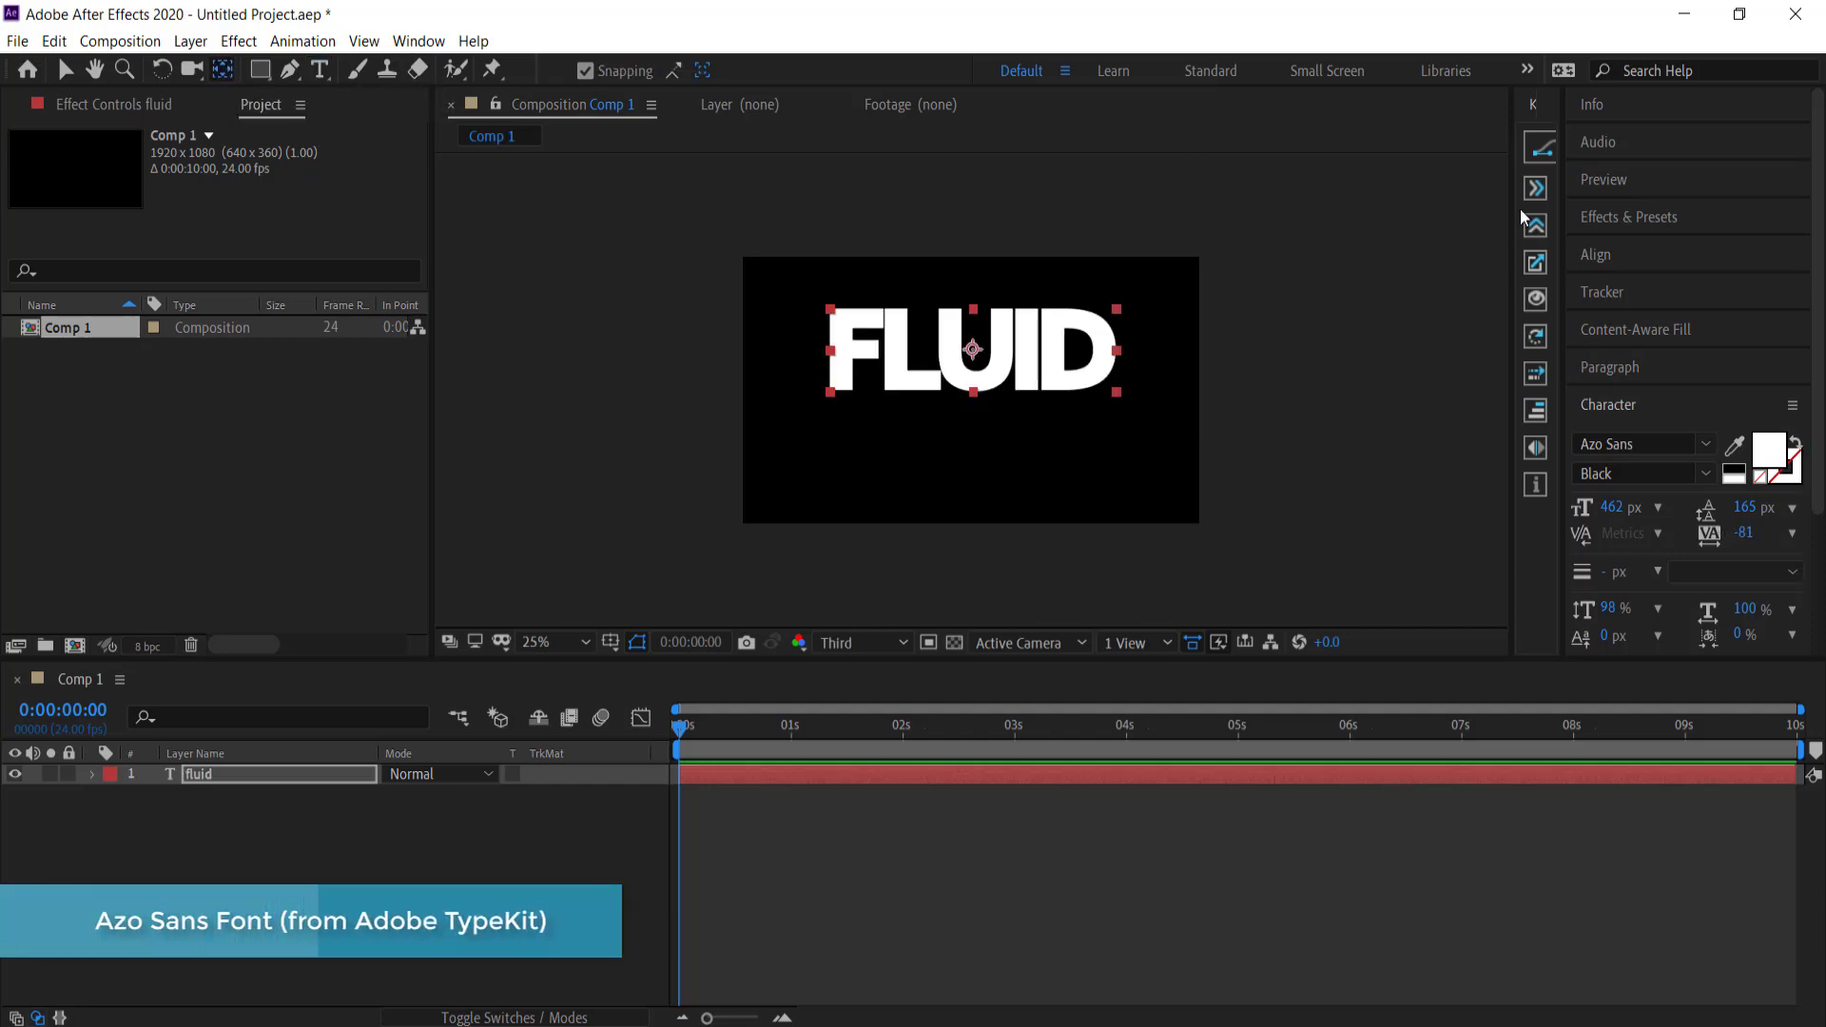
{"action": "left_click", "coordinate": [1617, 257]}
{"action": "left_click", "coordinate": [1629, 316]}
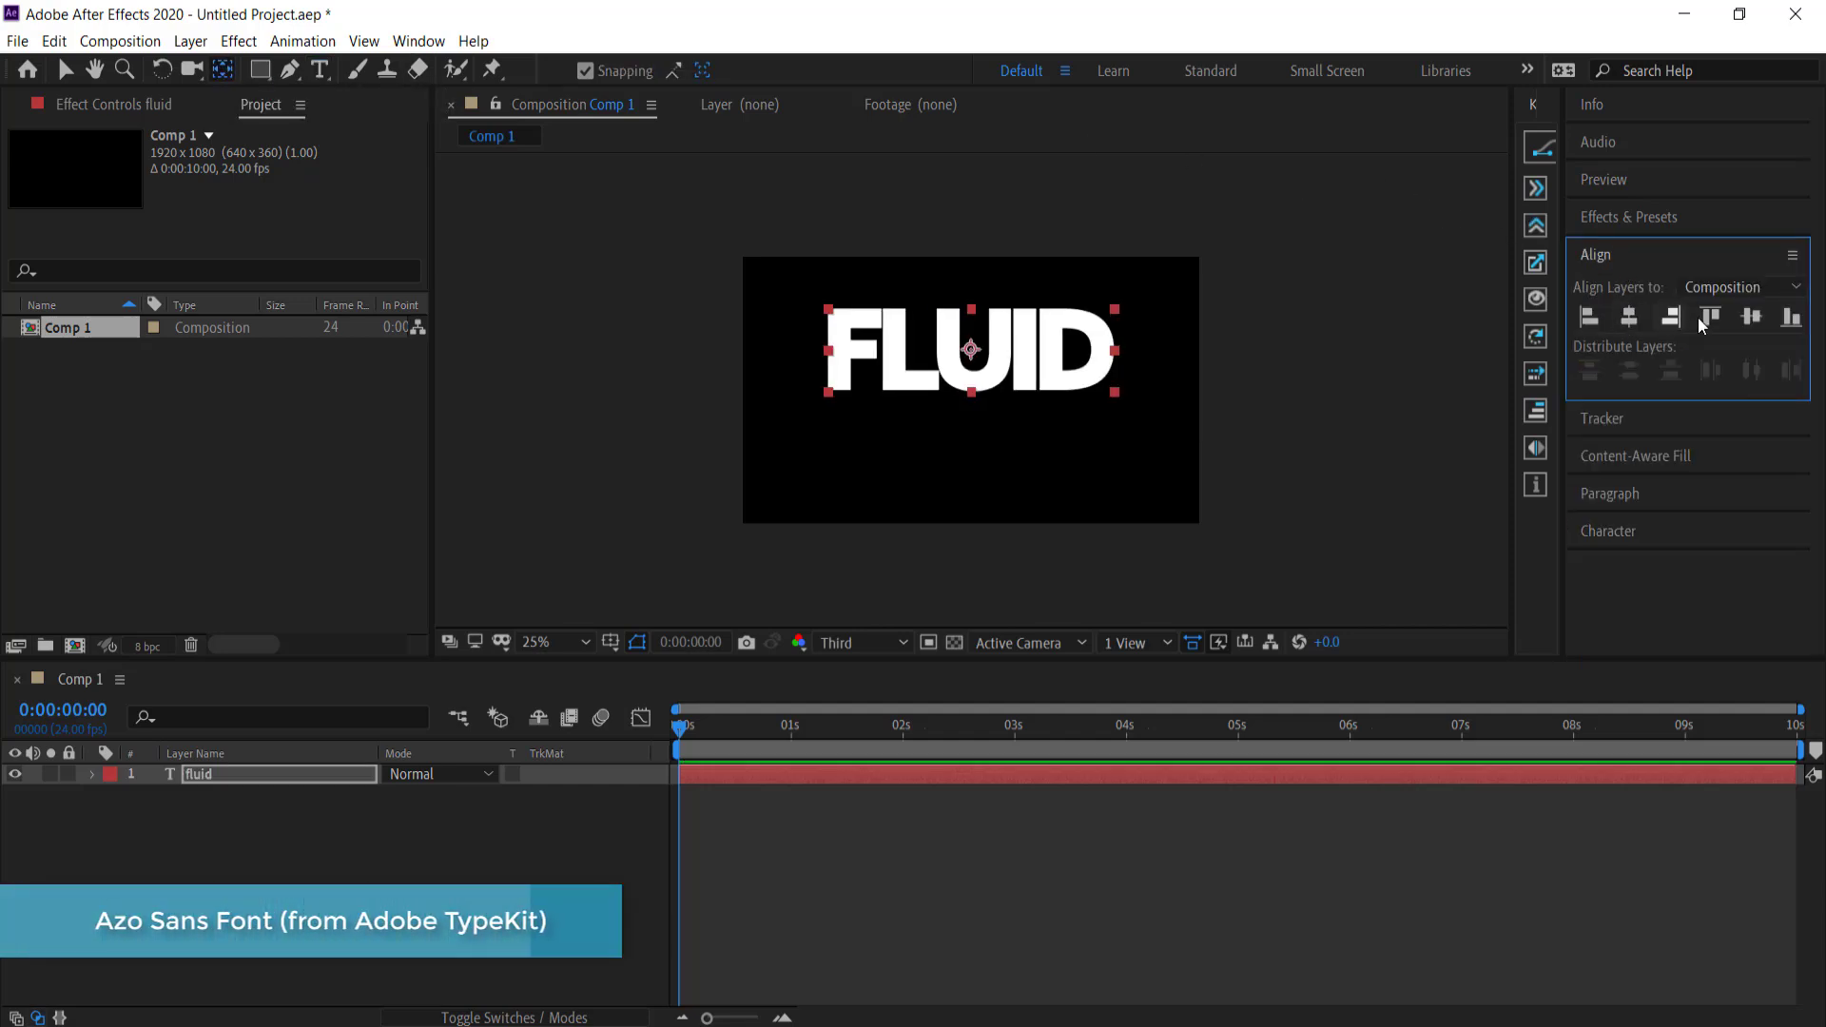
{"action": "left_click", "coordinate": [1750, 317]}
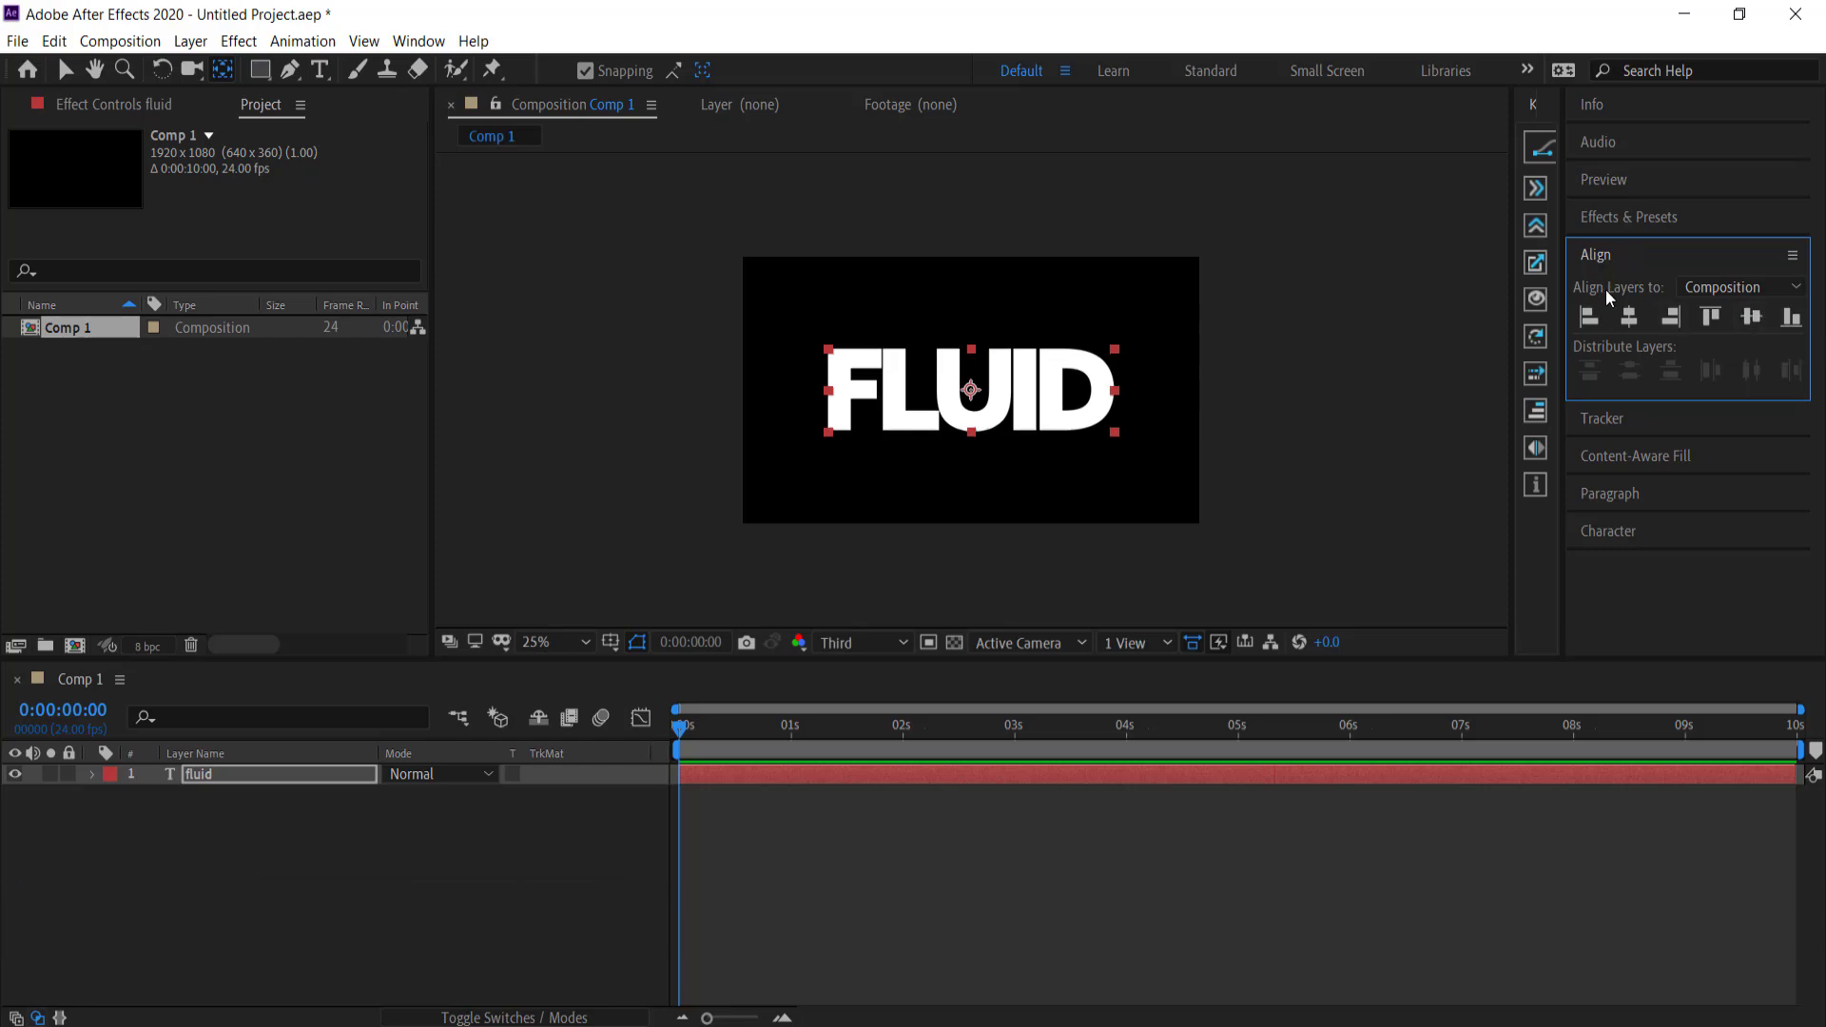
- Create a royal blue 1920 x 1080 px solid and place it beneath the fluid text layer
{"action": "right_click", "coordinate": [246, 844]}
{"action": "mouse_move", "coordinate": [326, 604]}
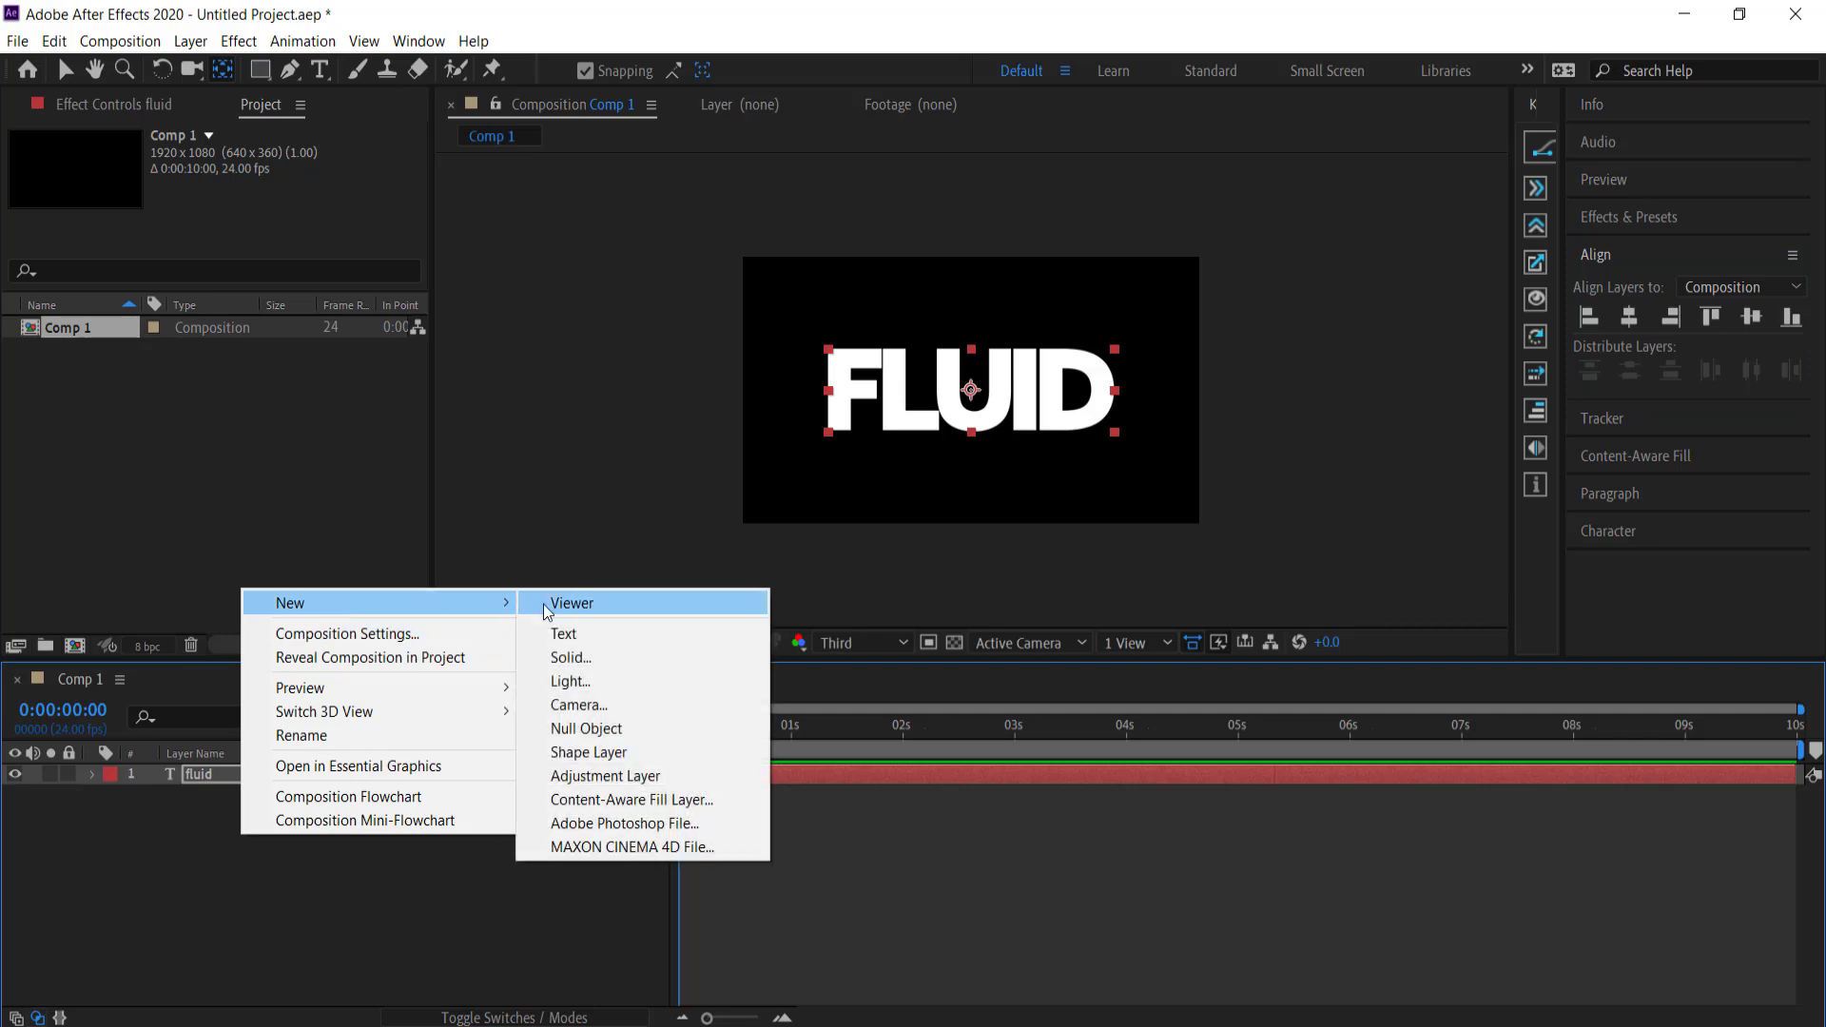
{"action": "left_click", "coordinate": [591, 656]}
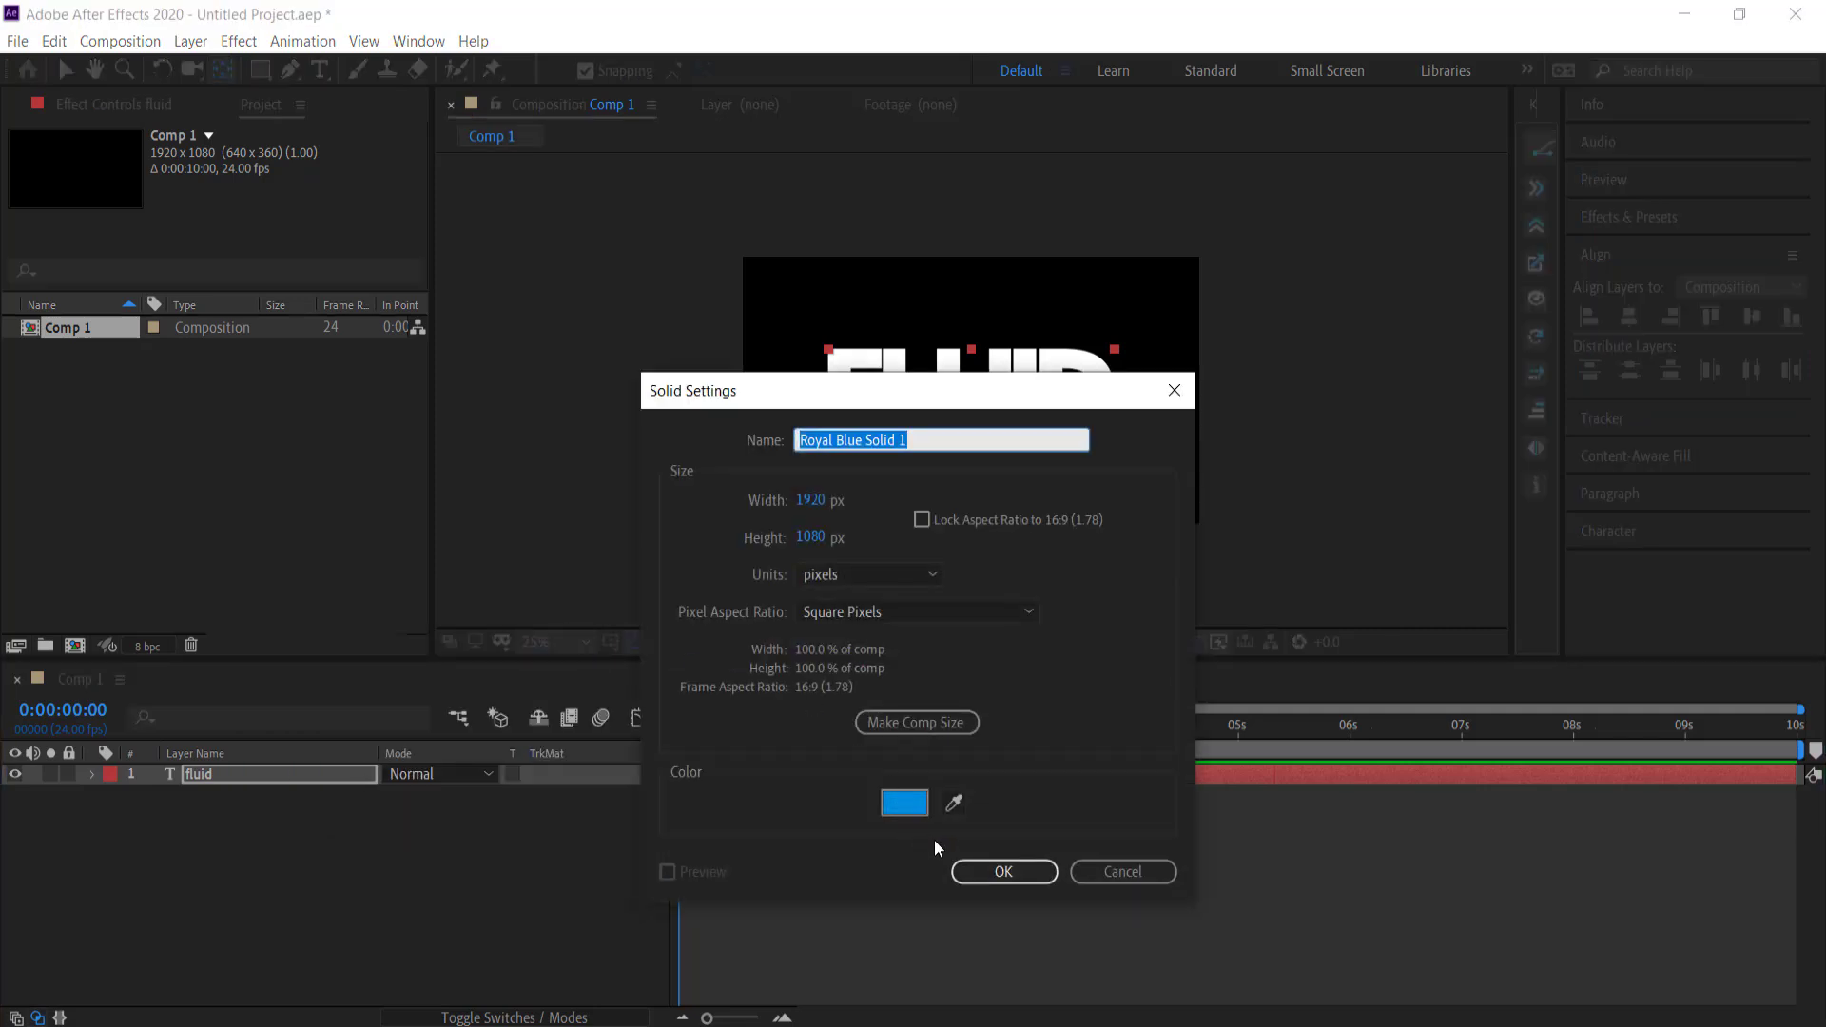
{"action": "left_click", "coordinate": [993, 871]}
{"action": "left_click_drag", "start_coordinate": [260, 772], "coordinate": [267, 802]}
- Find the Gradient Ramp effect and apply it to the royal blue solid
{"action": "left_click", "coordinate": [1606, 222]}
{"action": "left_click_drag", "start_coordinate": [1673, 249], "coordinate": [1541, 246]}
{"action": "type", "text": "ramp"}
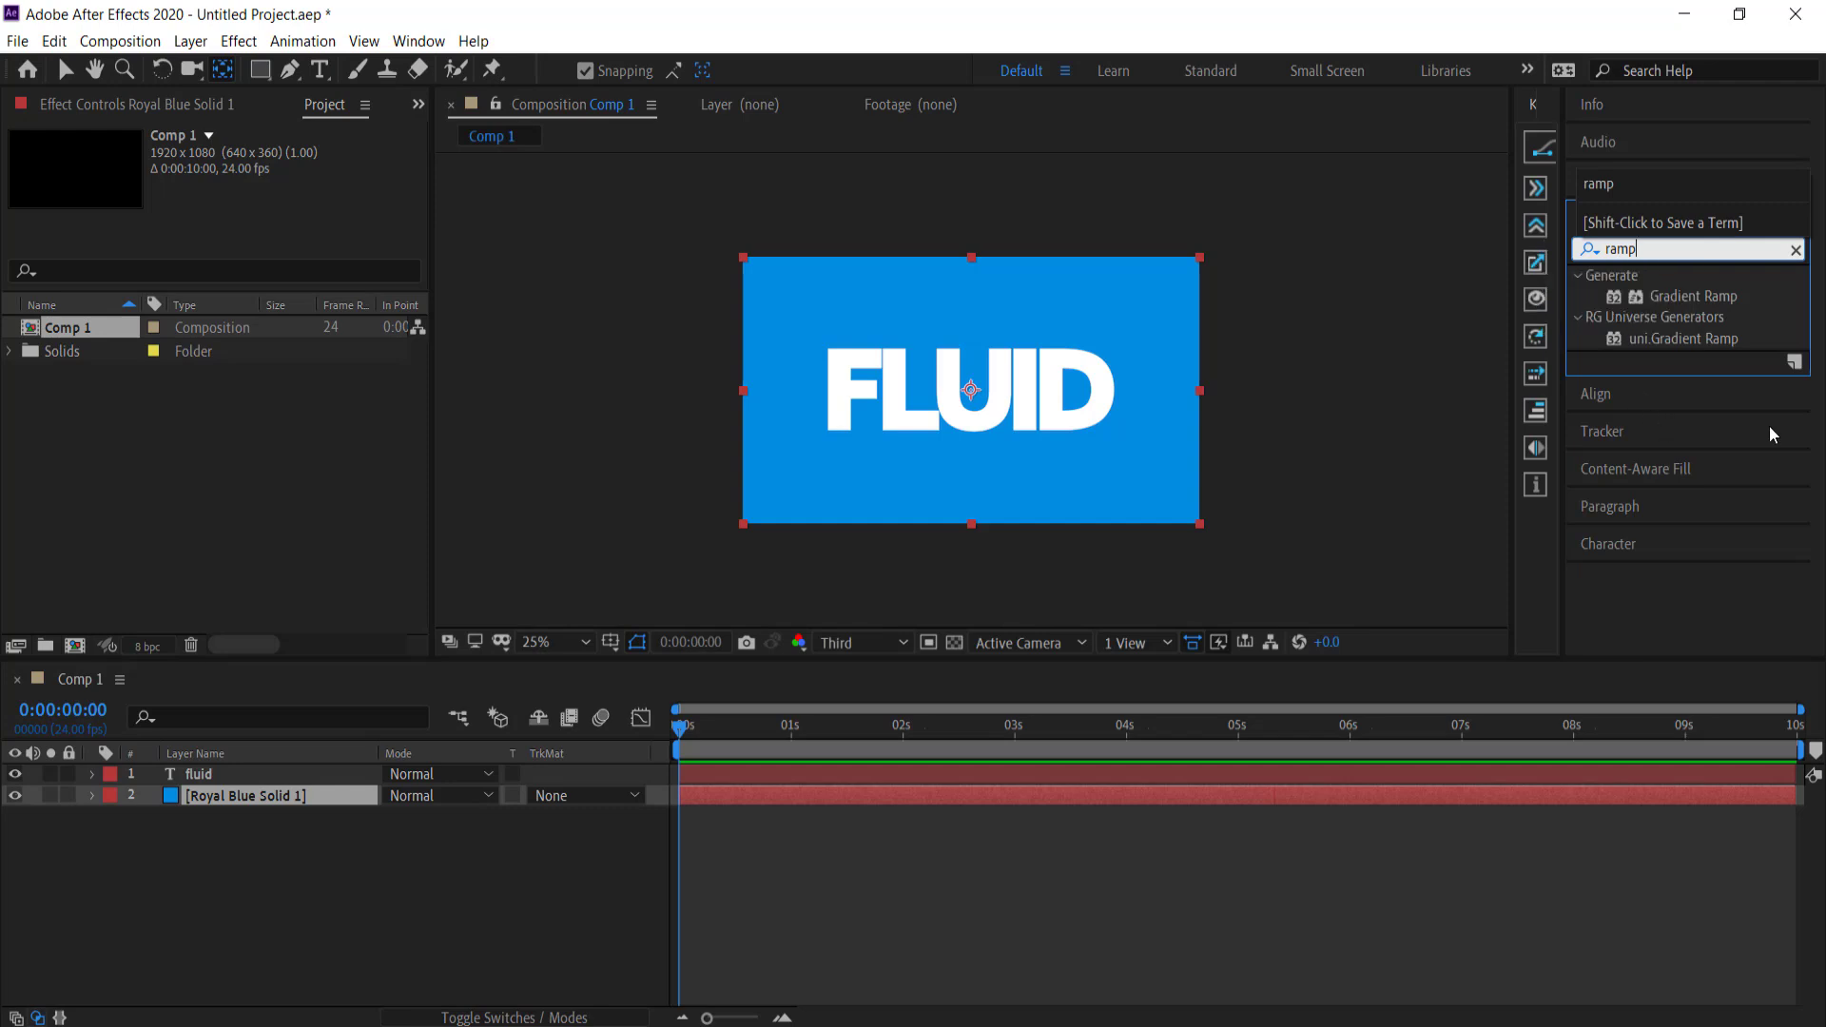
{"action": "left_click", "coordinate": [1698, 299]}
{"action": "double_click", "coordinate": [1697, 298]}
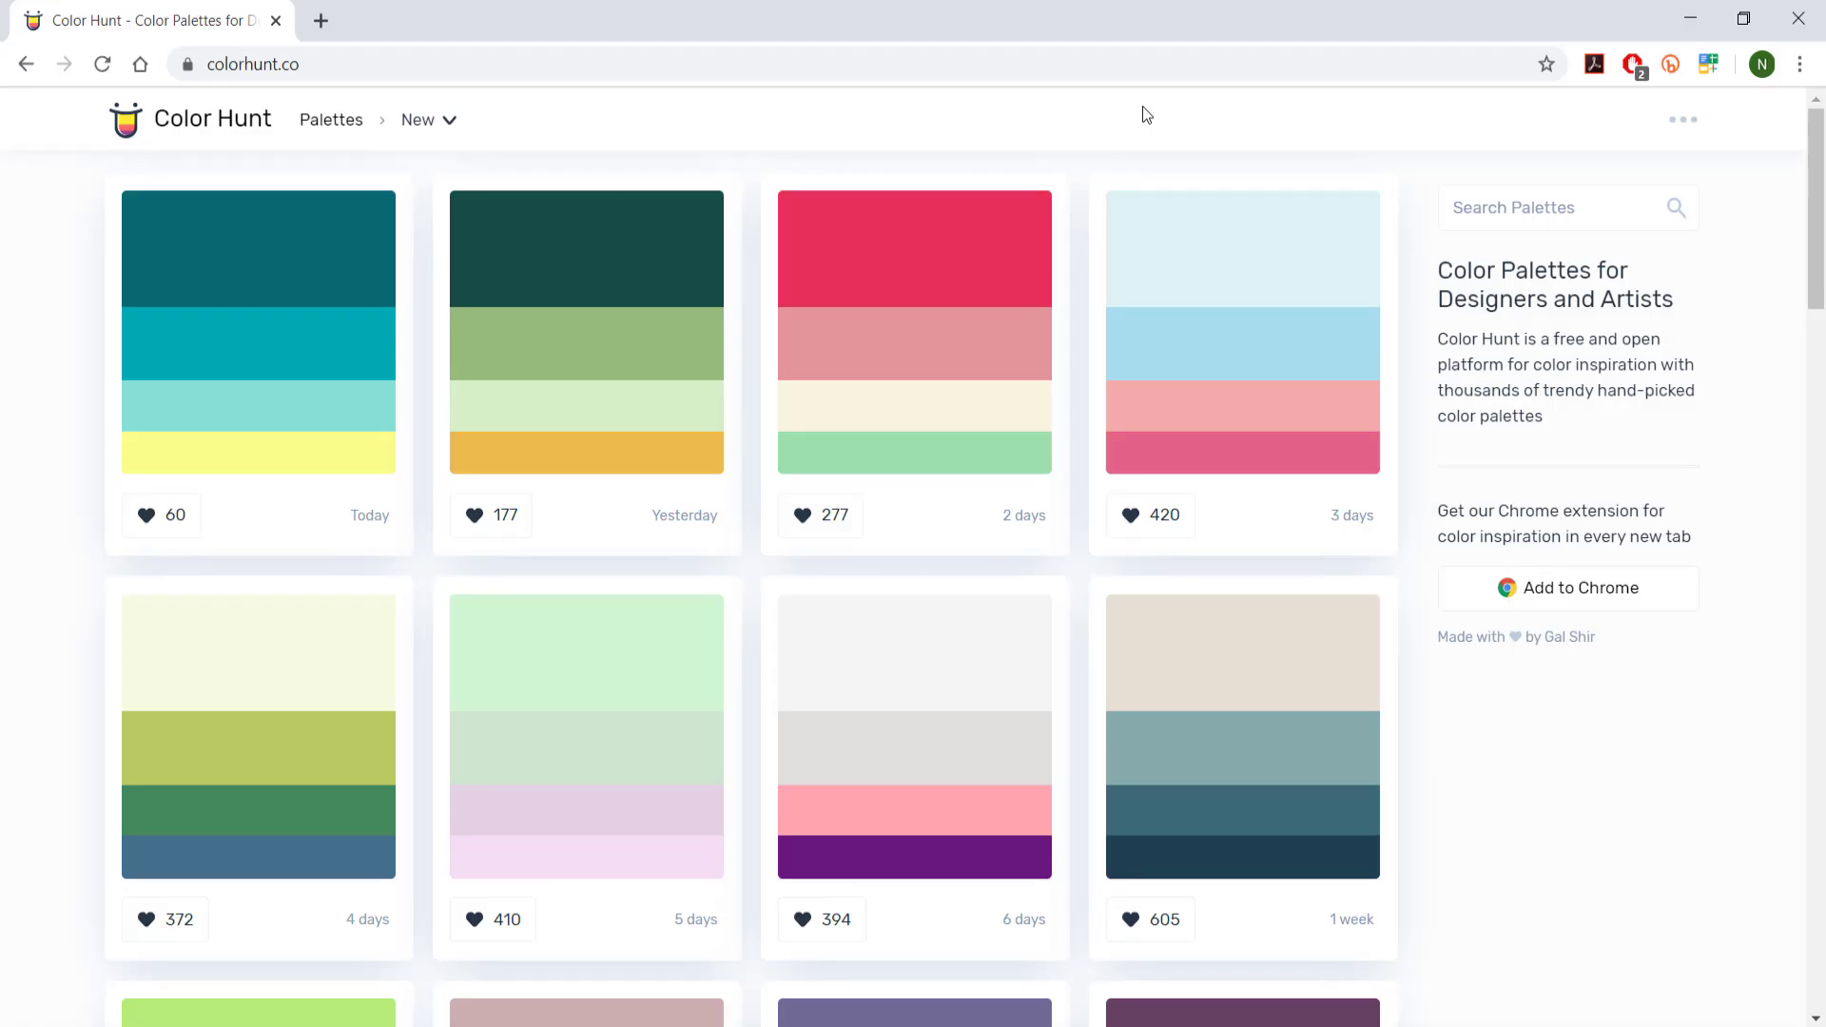
- Use the two pinks from a Color Hunt palette for the ramp and move its start point above the frame, to about 944, -272
{"action": "left_click", "coordinate": [1154, 425]}
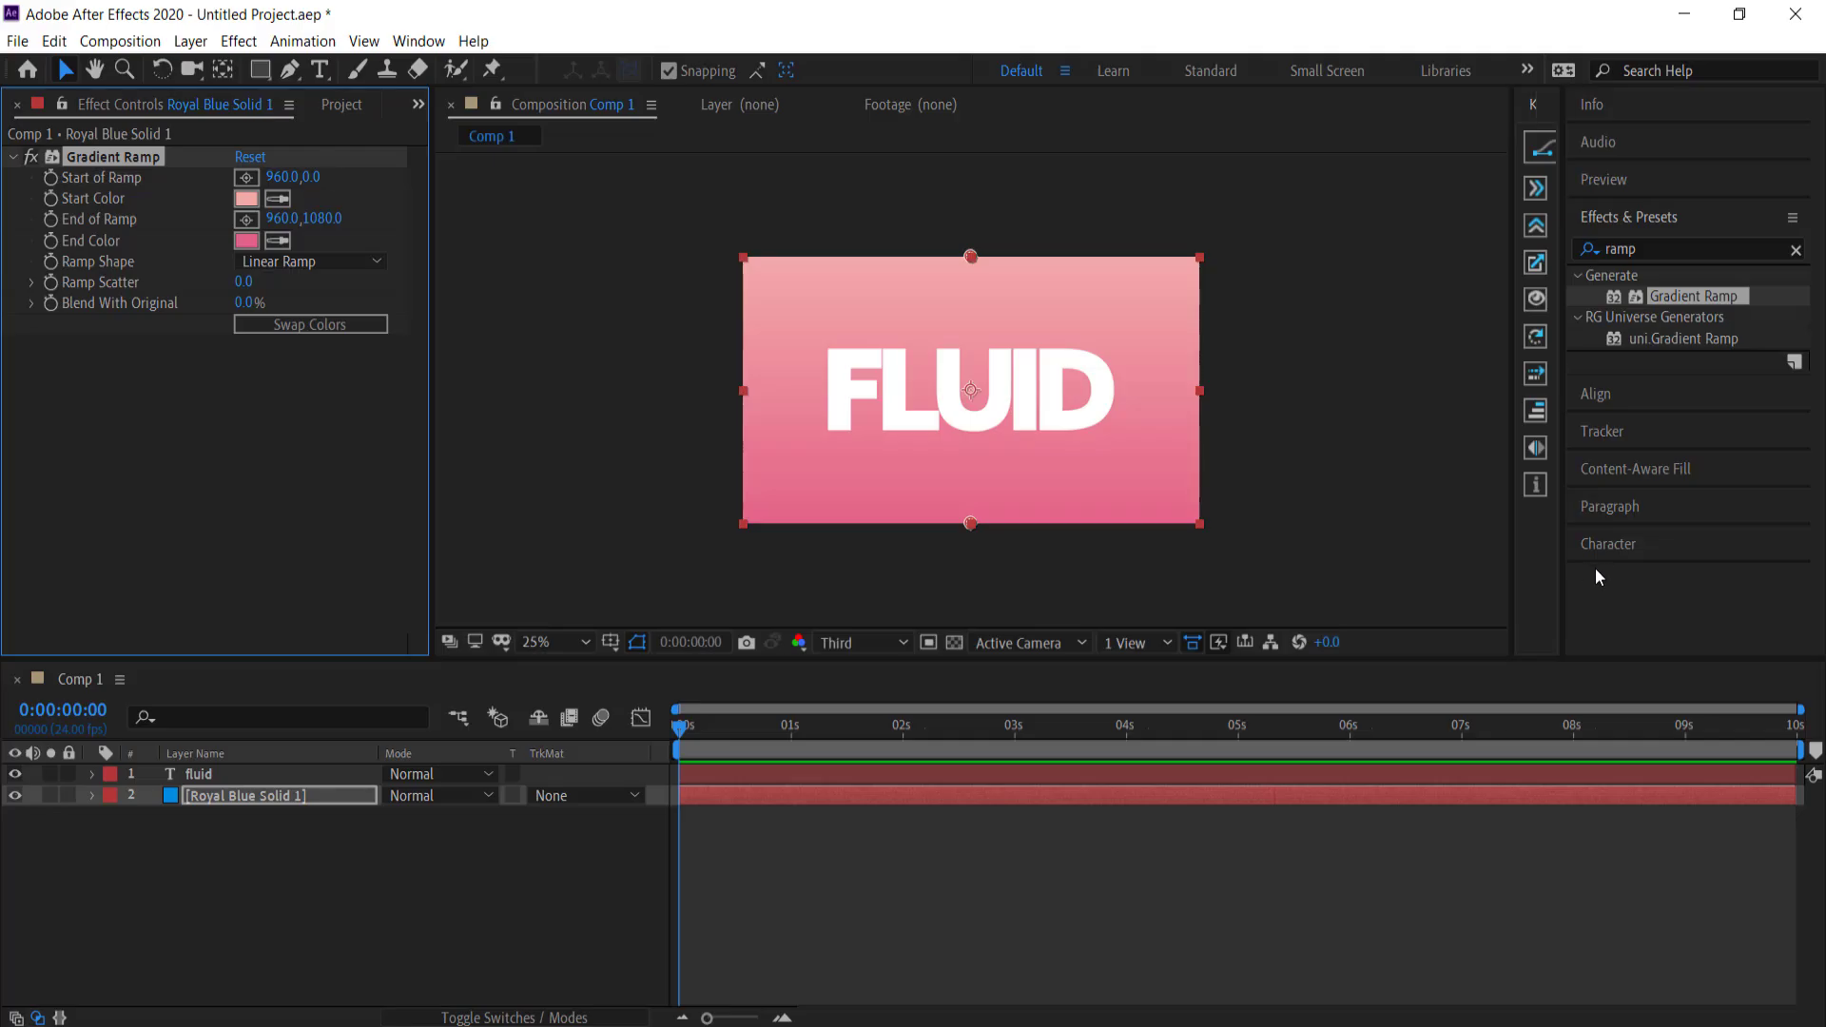
{"action": "left_click", "coordinate": [245, 177]}
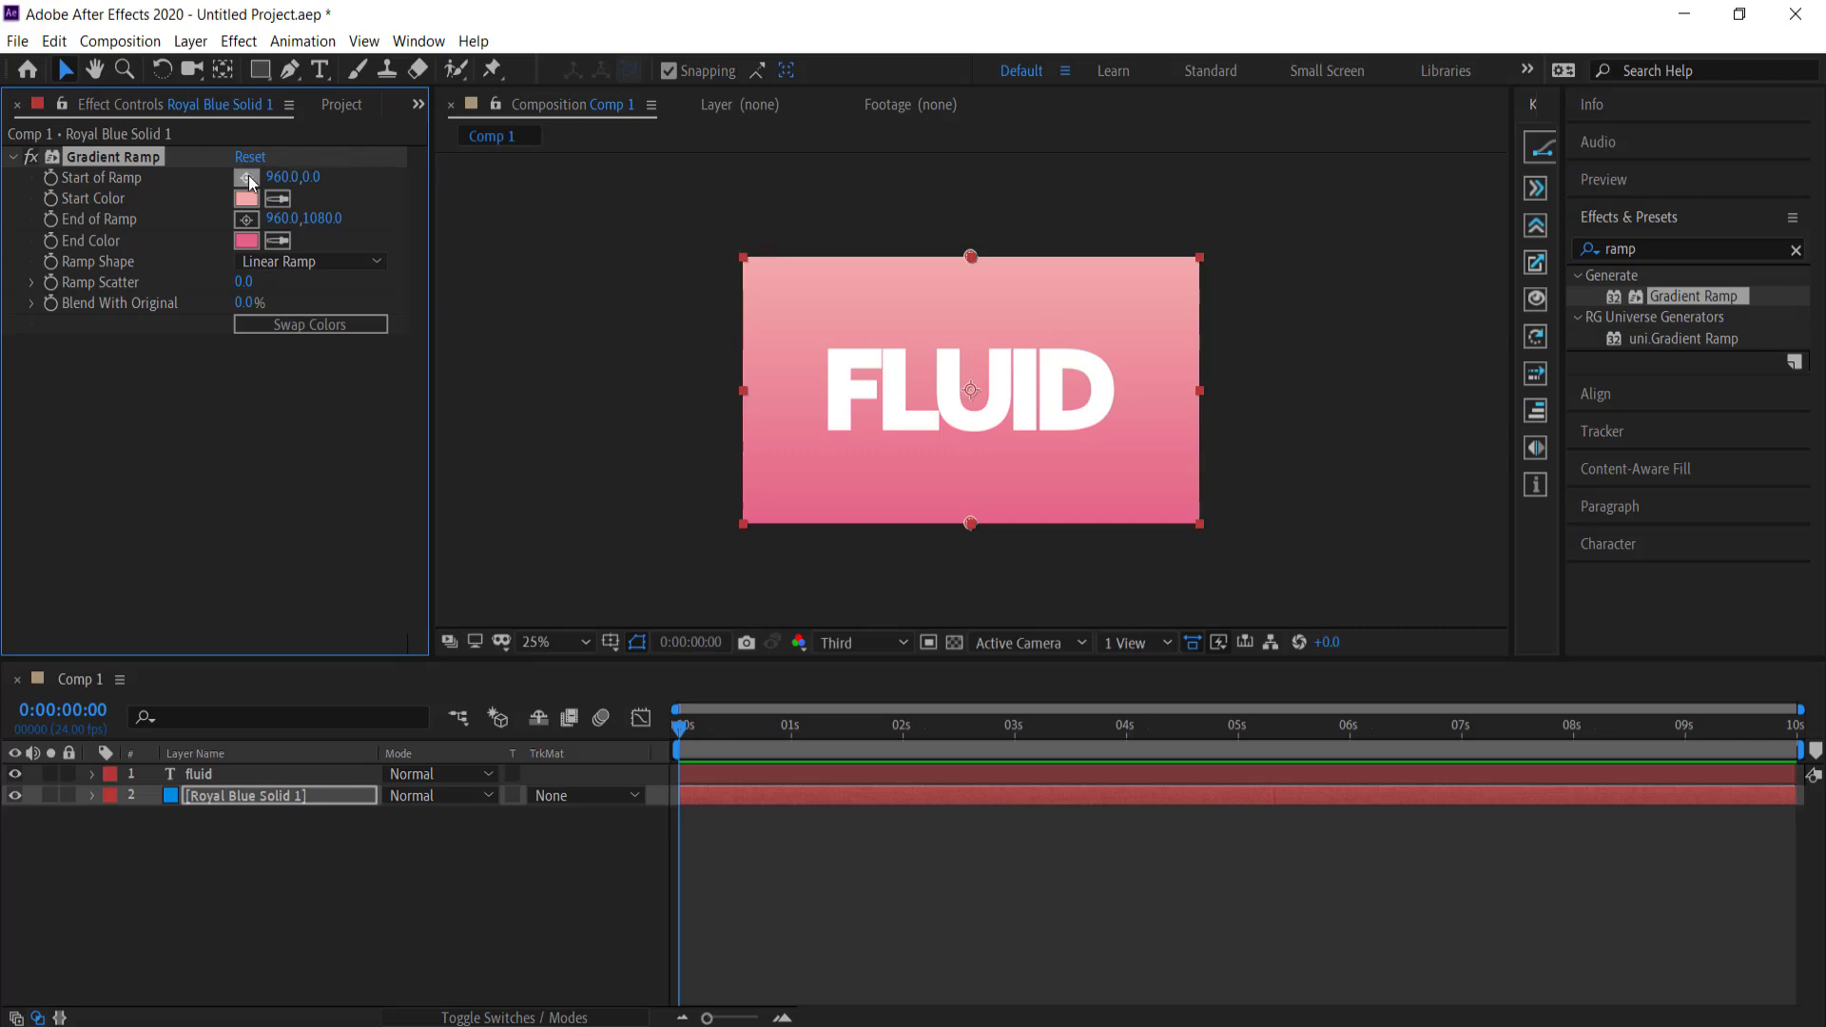
{"action": "left_click", "coordinate": [777, 233]}
{"action": "left_click_drag", "start_coordinate": [776, 235], "coordinate": [967, 191]}
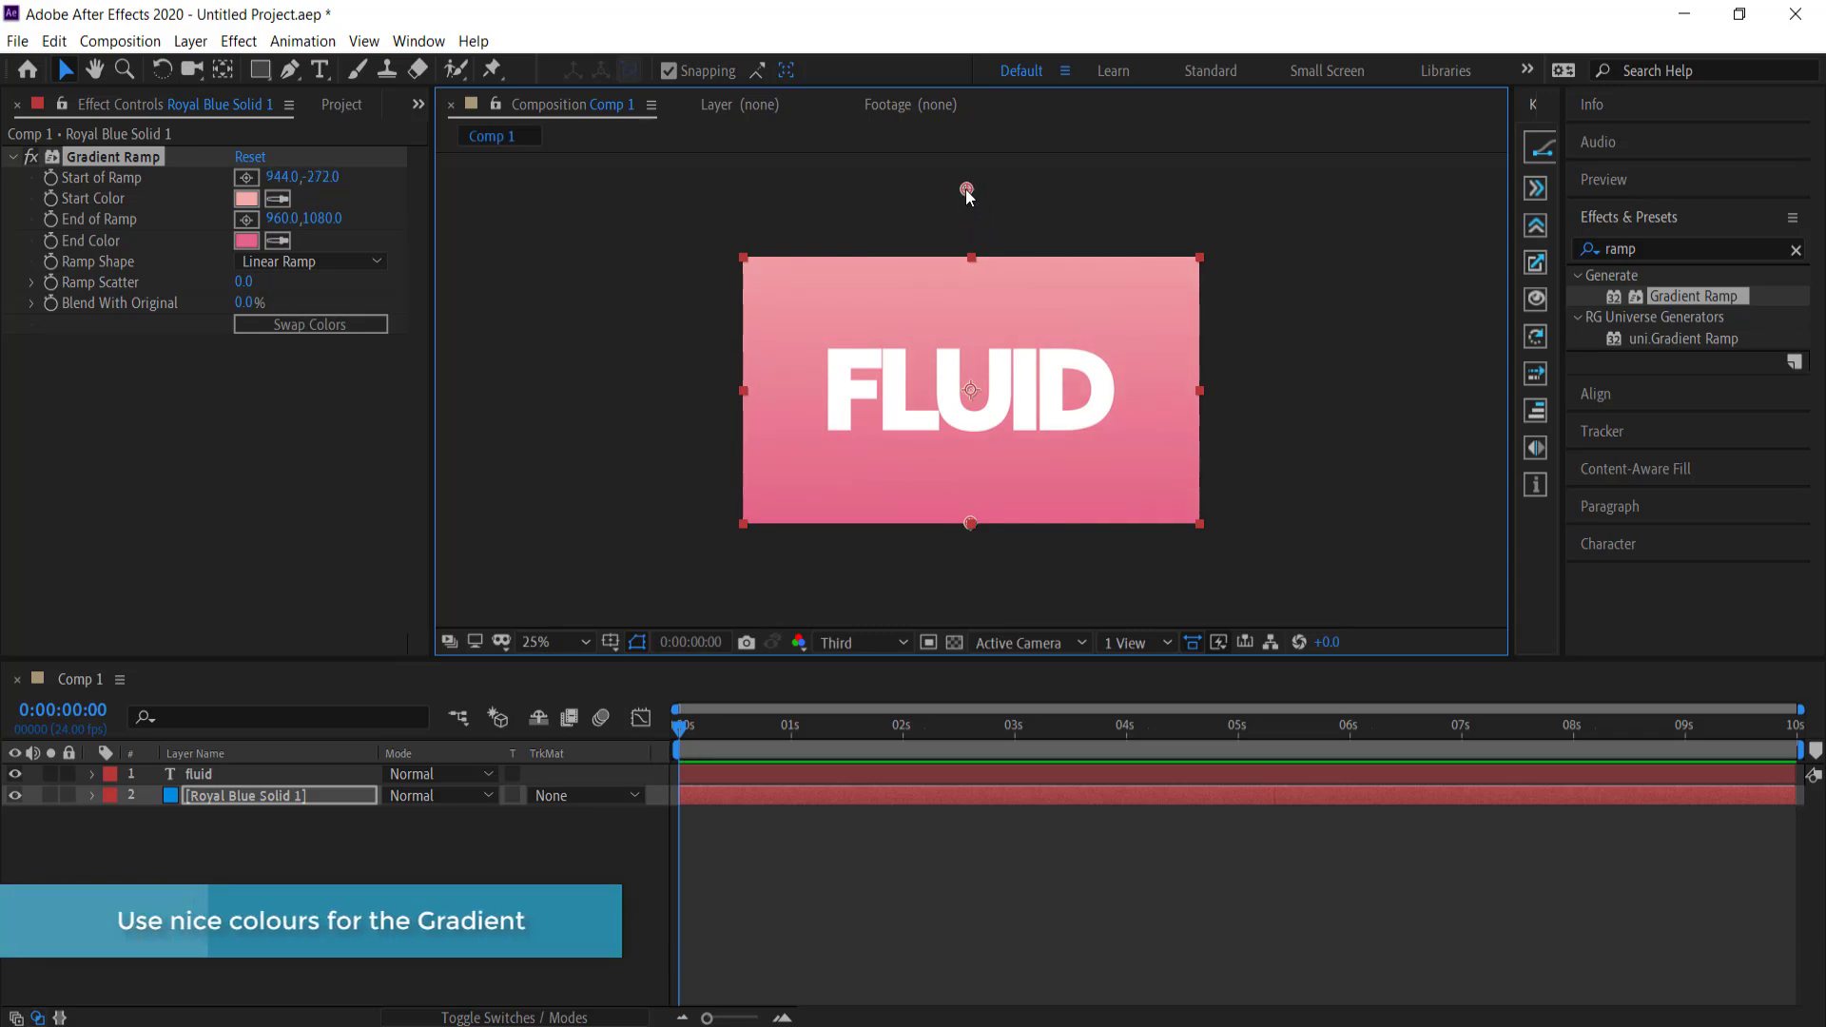
{"action": "left_click", "coordinate": [1795, 249]}
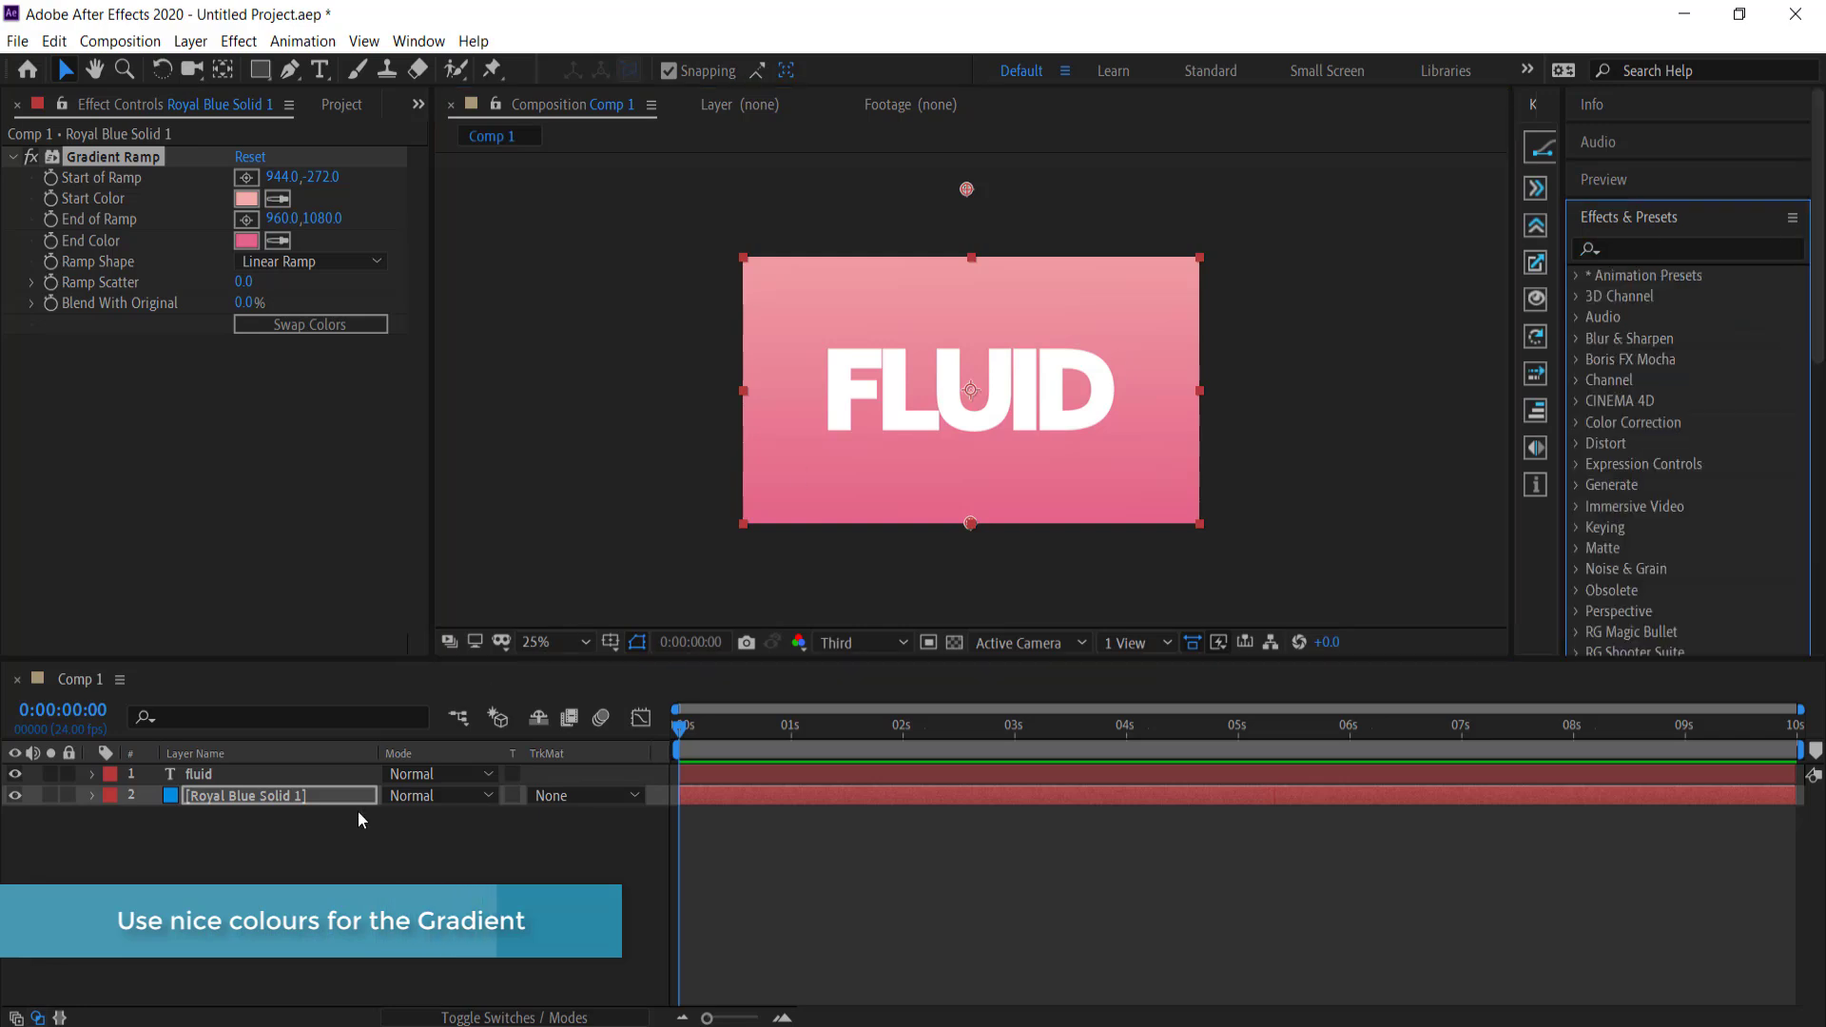
- Pre-compose the fluid text layer and the gradient solid together into a composition named TEXT
{"action": "left_click", "coordinate": [287, 848]}
{"action": "left_click_drag", "start_coordinate": [247, 795], "coordinate": [201, 774]}
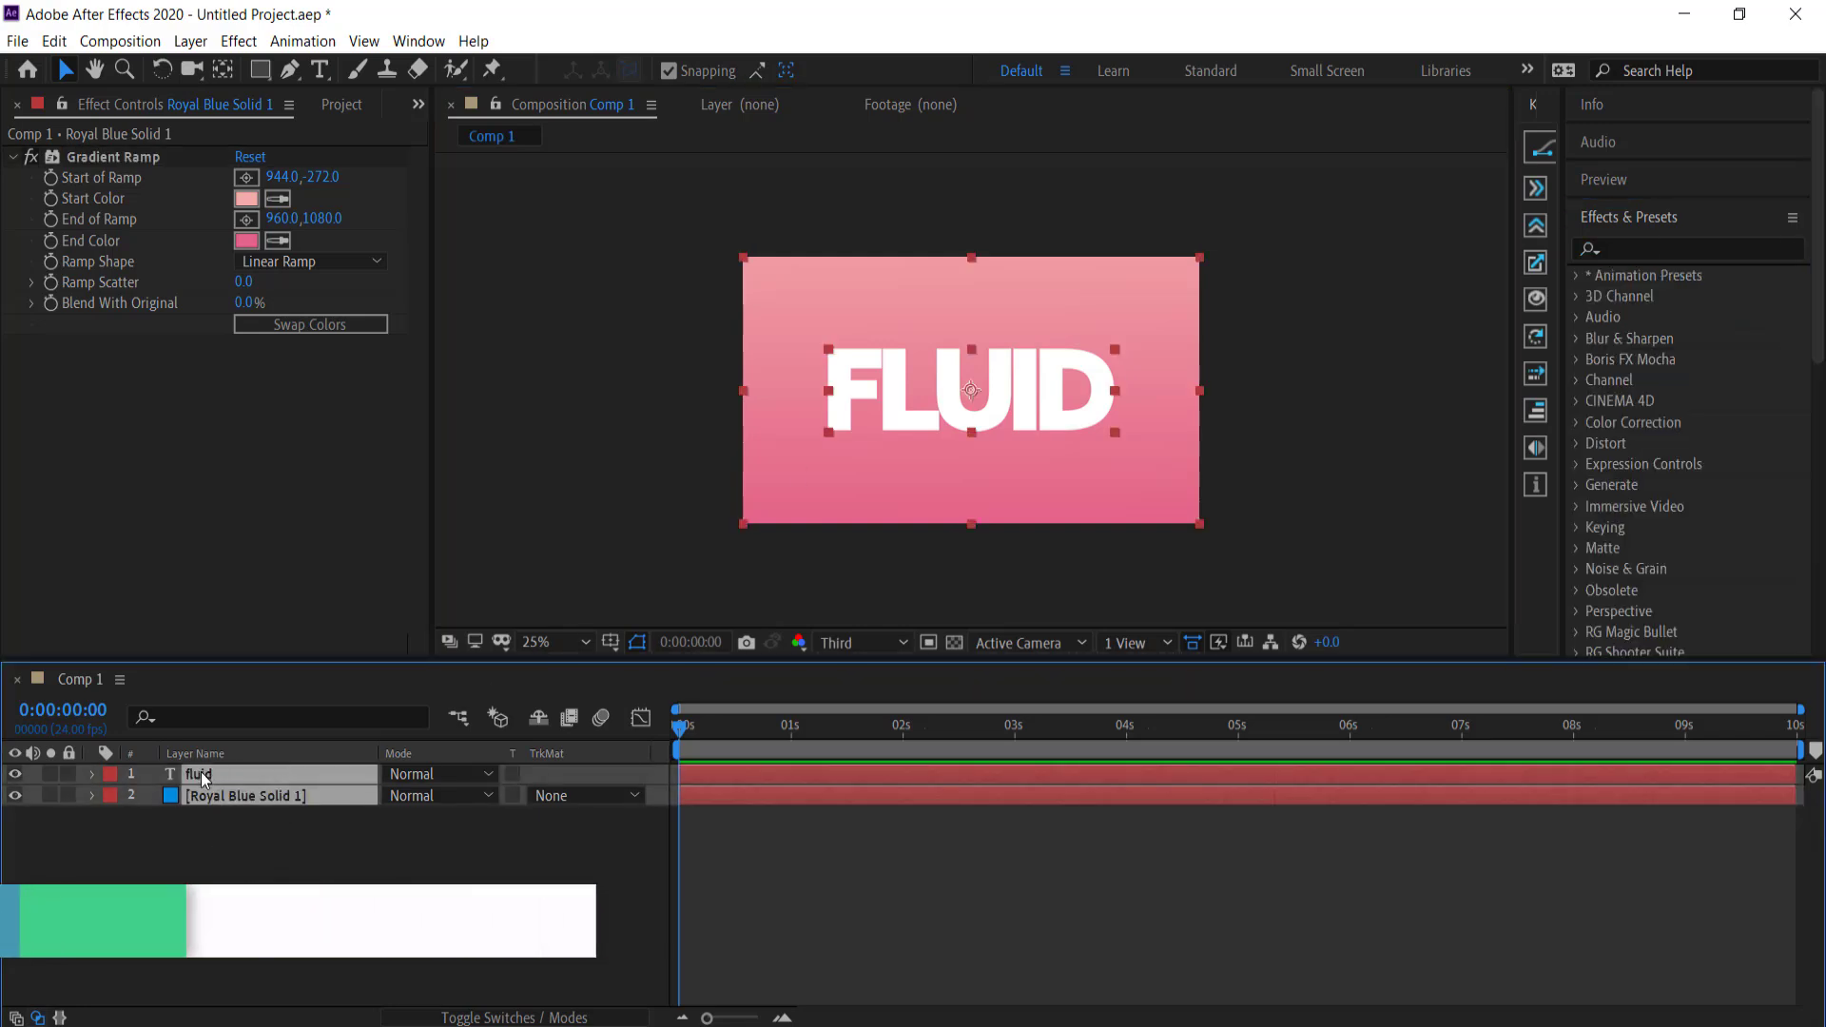
{"action": "right_click", "coordinate": [202, 773]}
{"action": "left_click", "coordinate": [307, 657]}
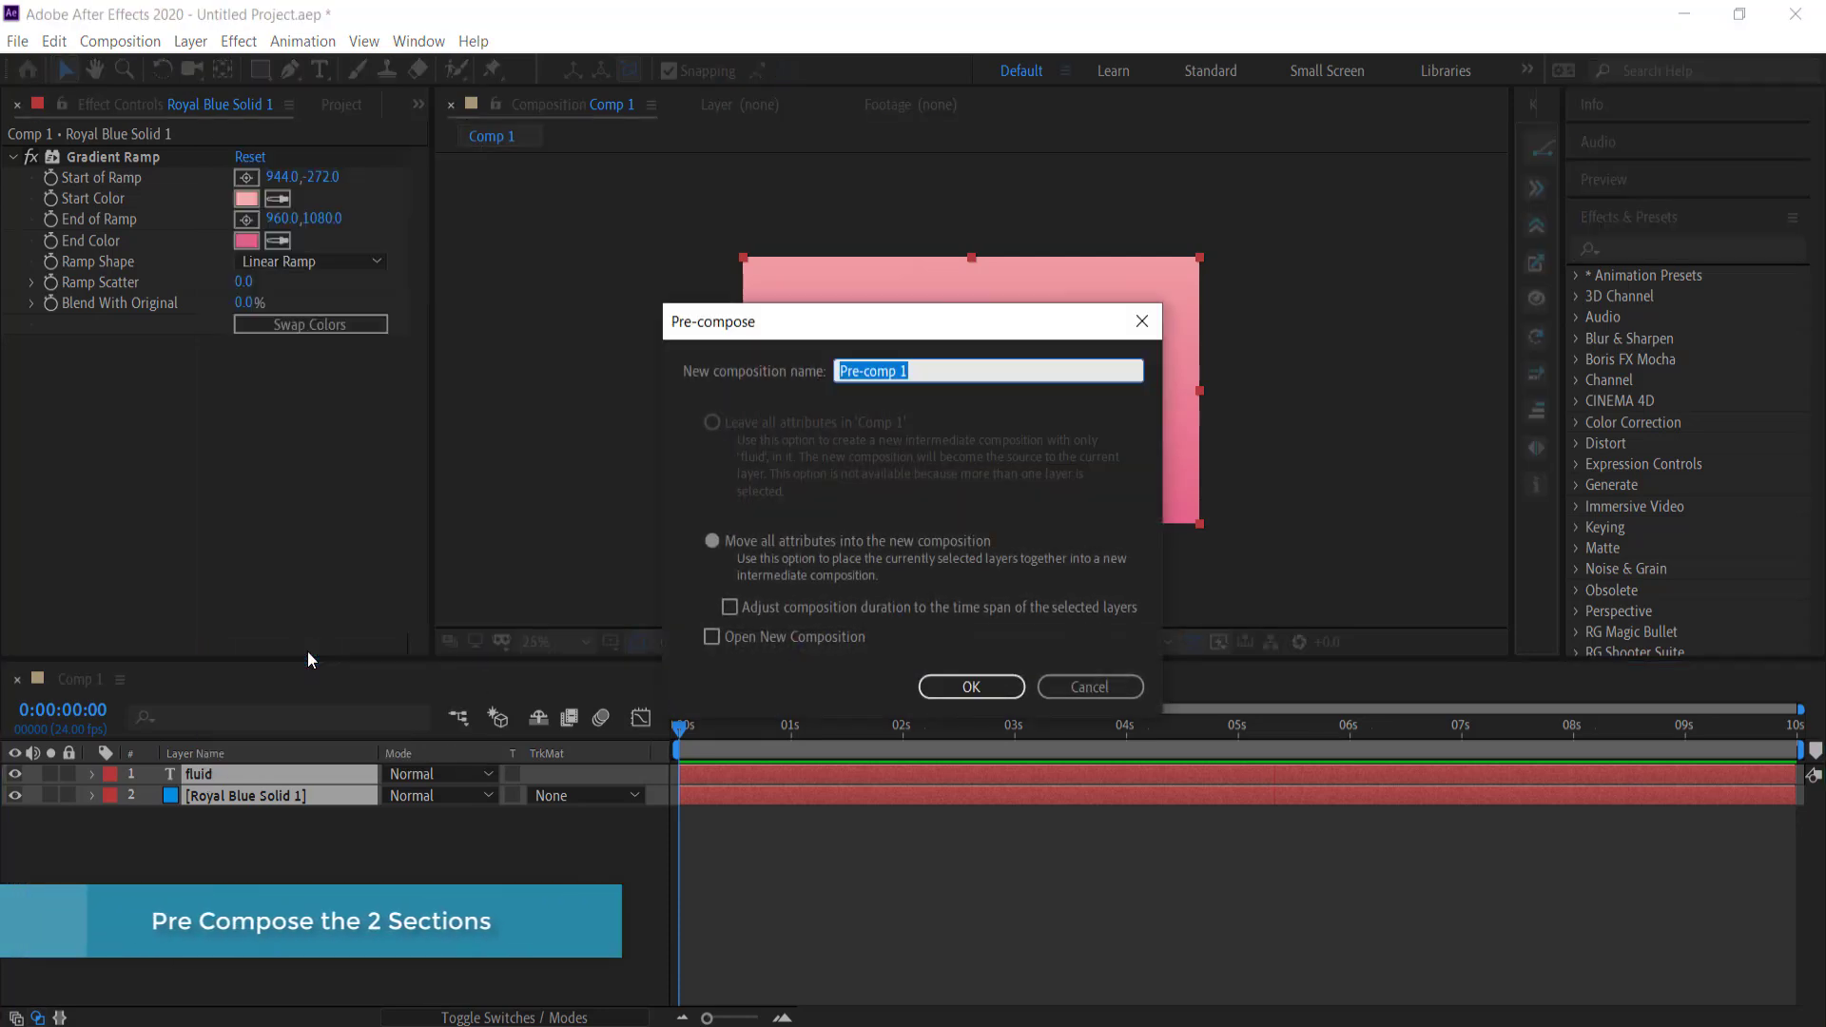
{"action": "type", "text": "TEXT"}
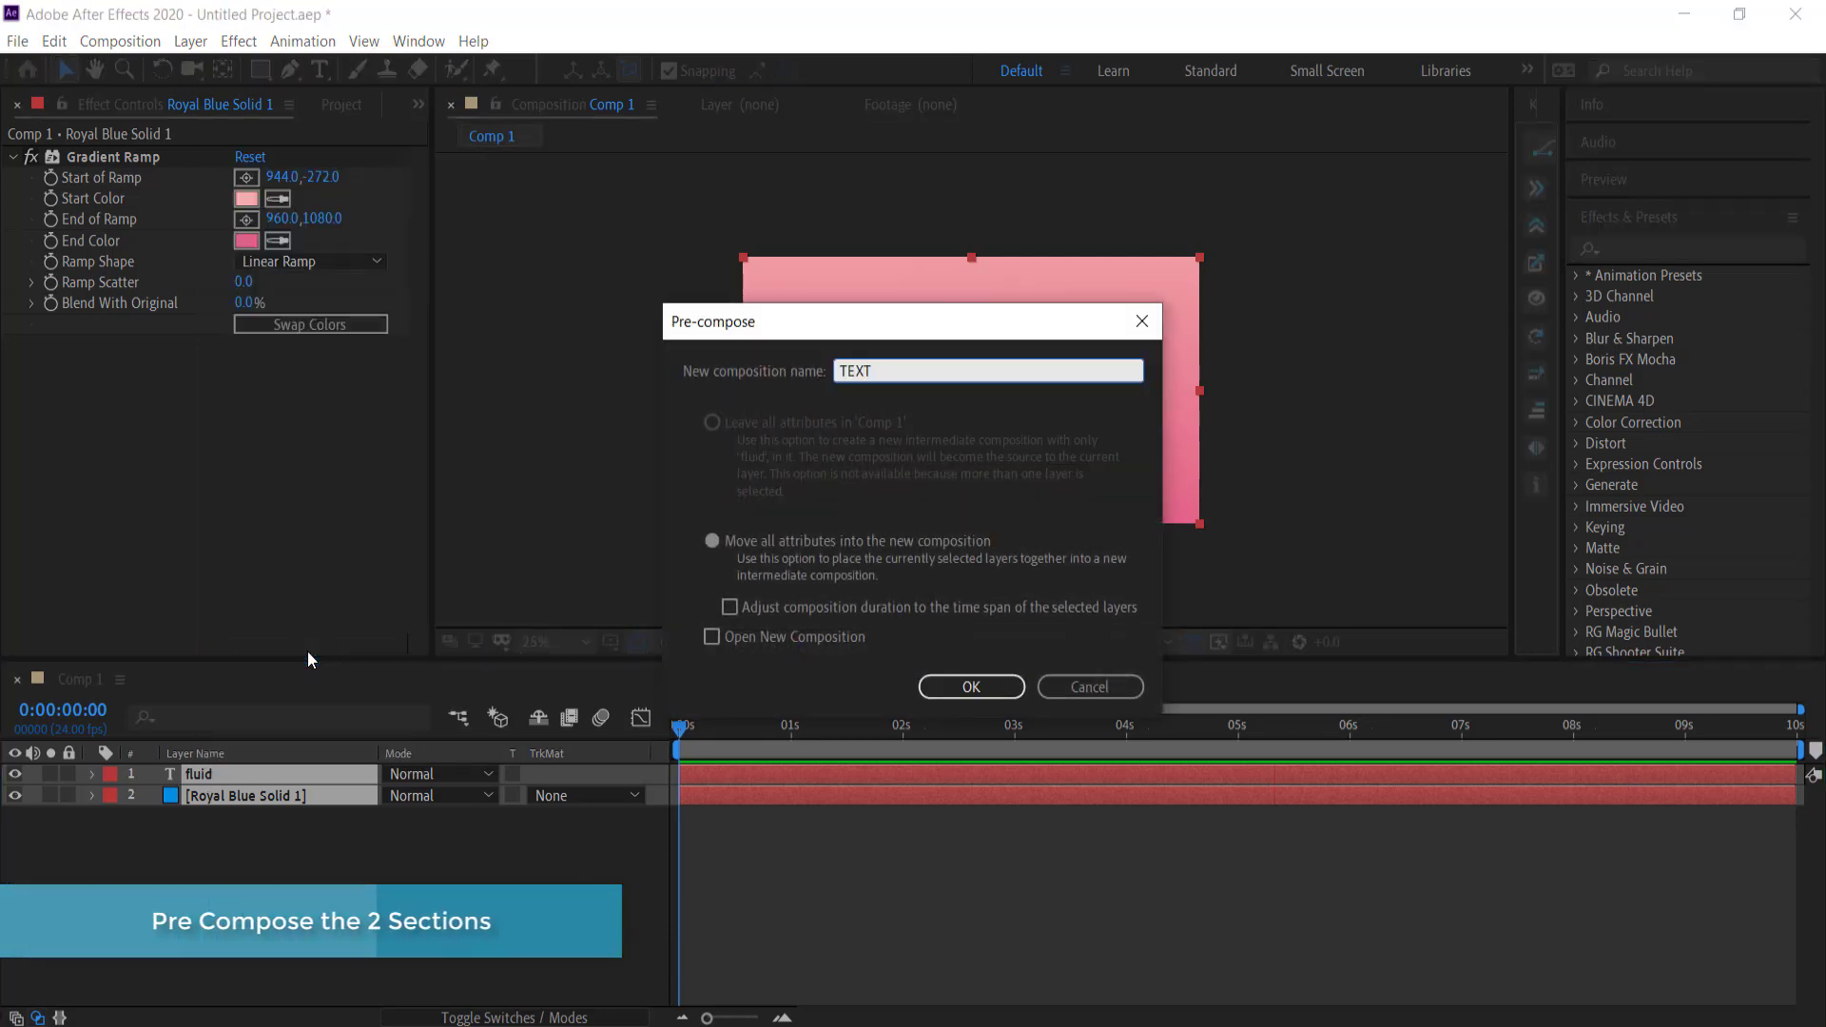
{"action": "key", "text": "Return"}
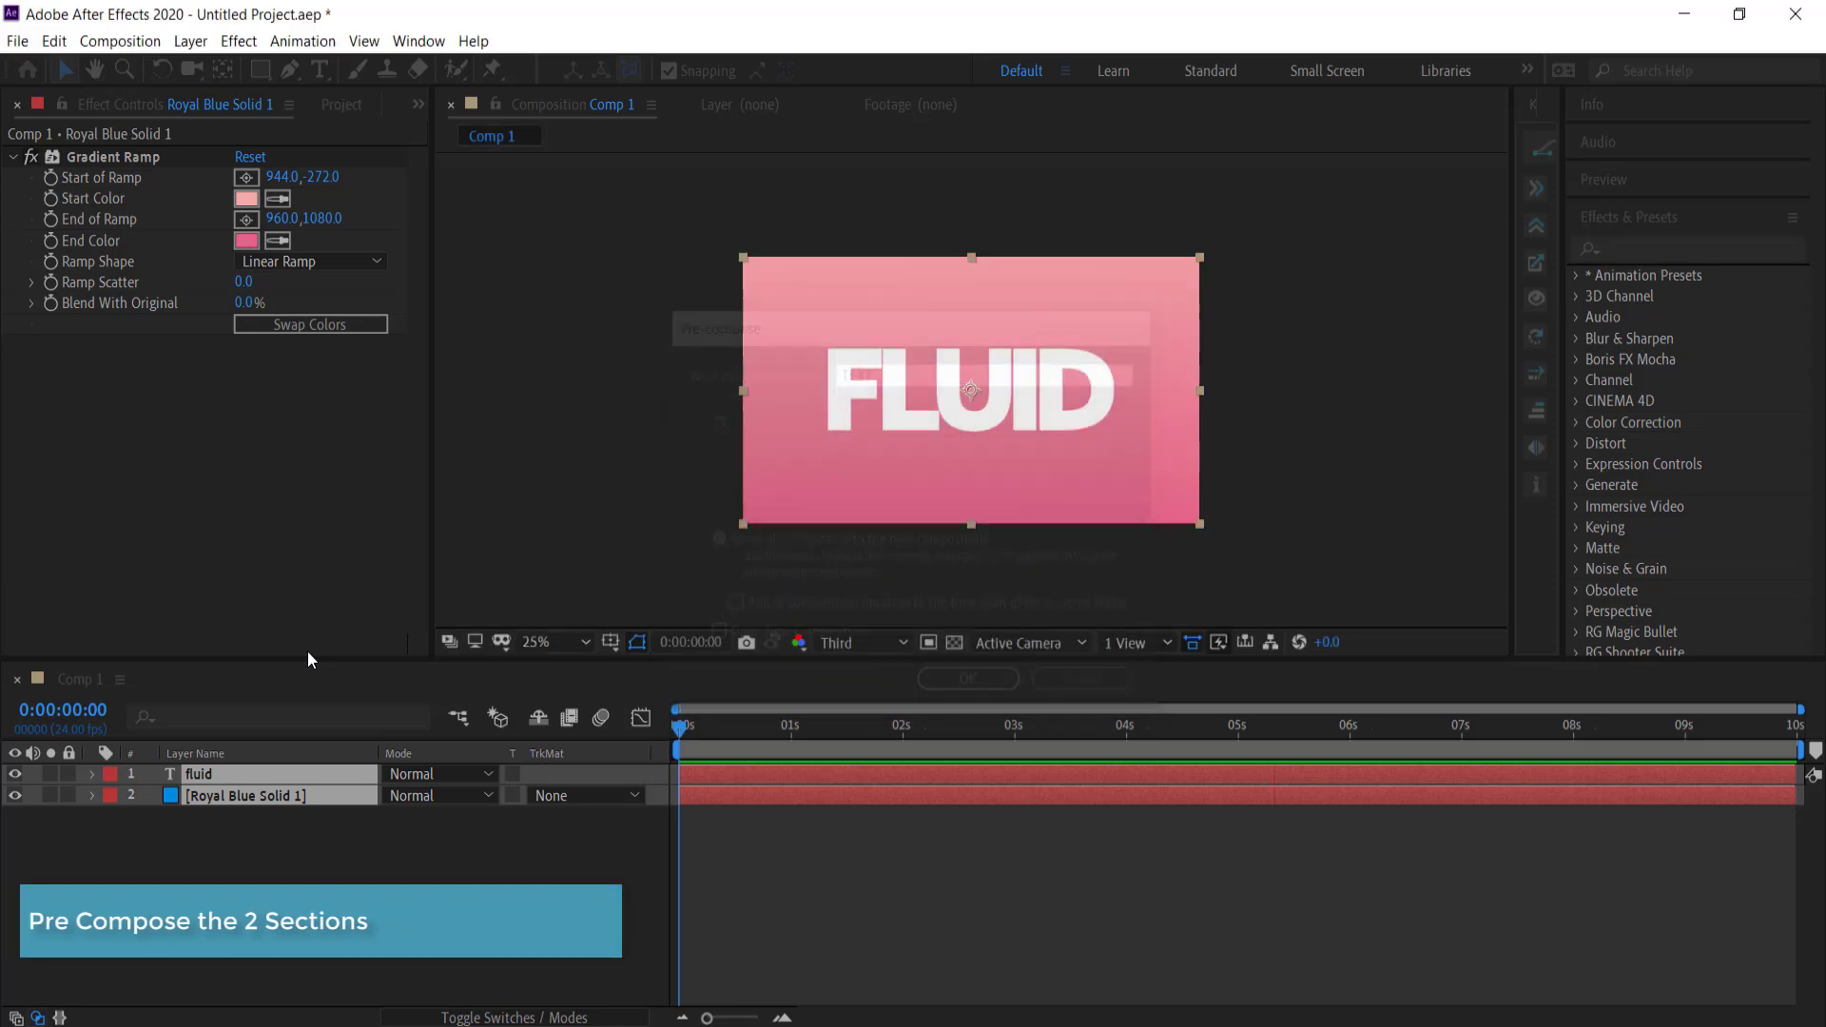
- Pre-compose the TEXT layer again into a composition named LIQUID
{"action": "right_click", "coordinate": [200, 777]}
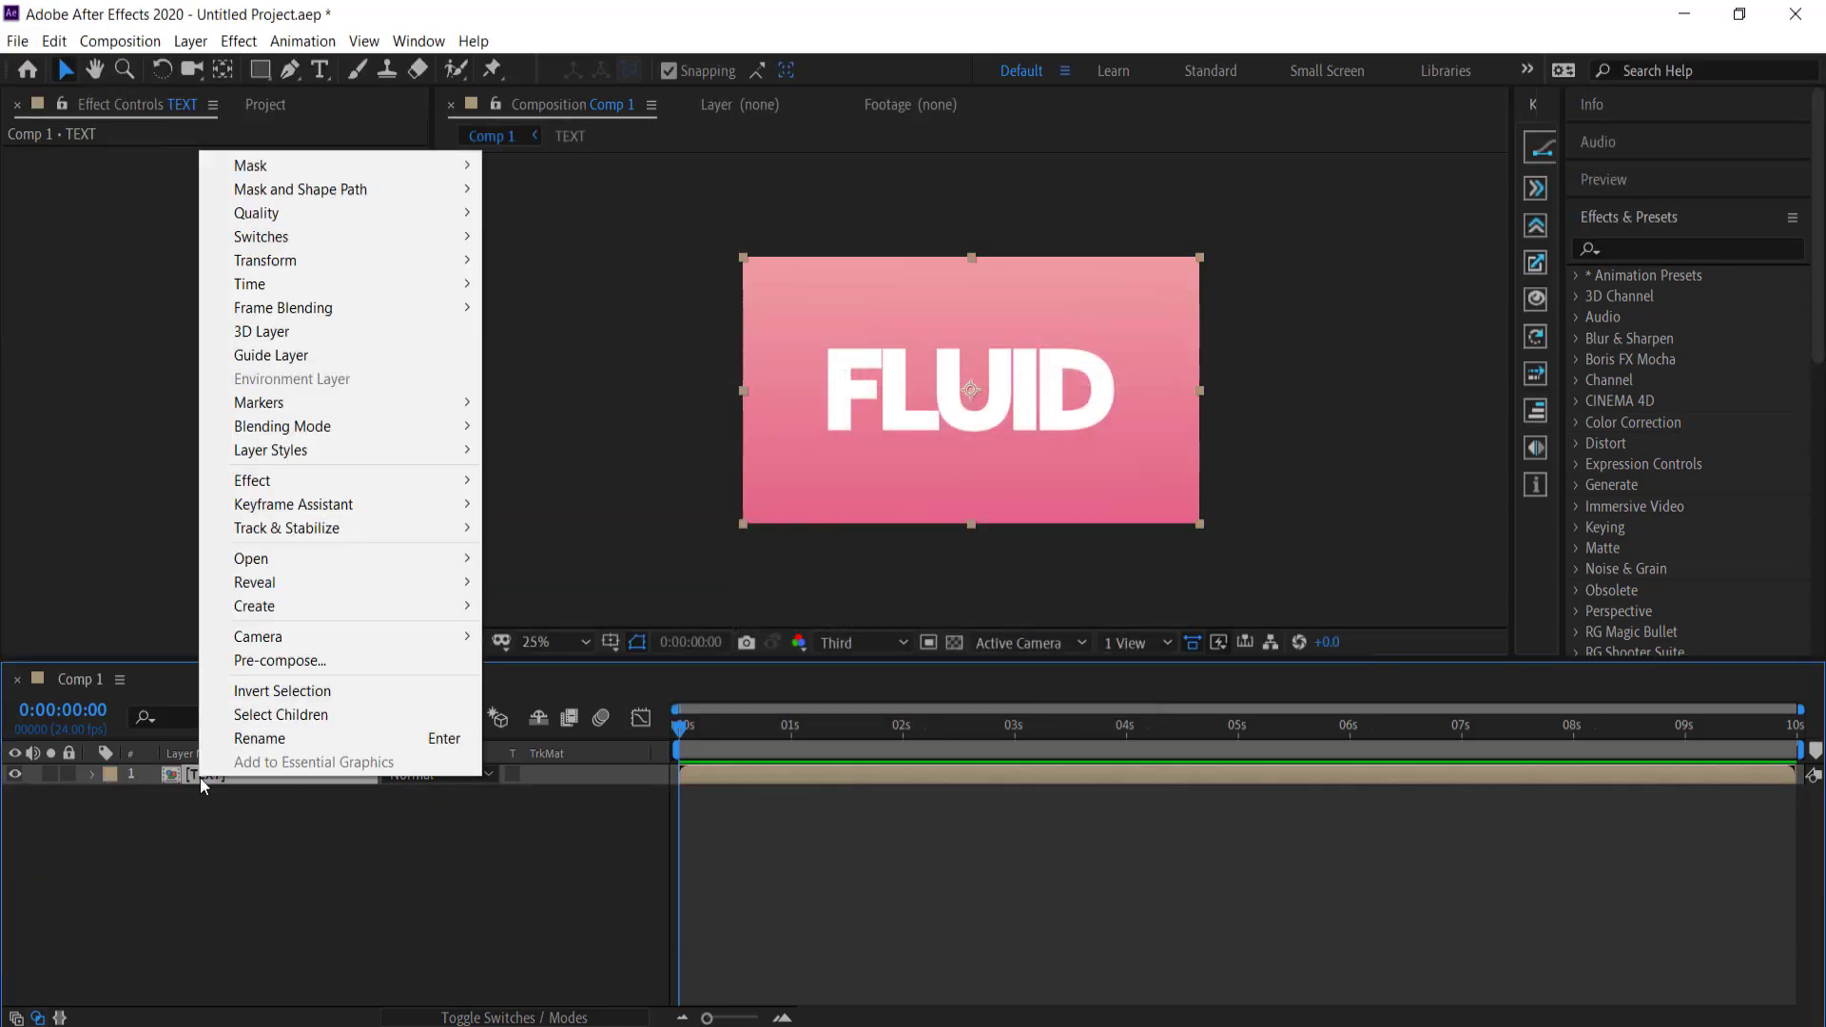
{"action": "left_click", "coordinate": [305, 660]}
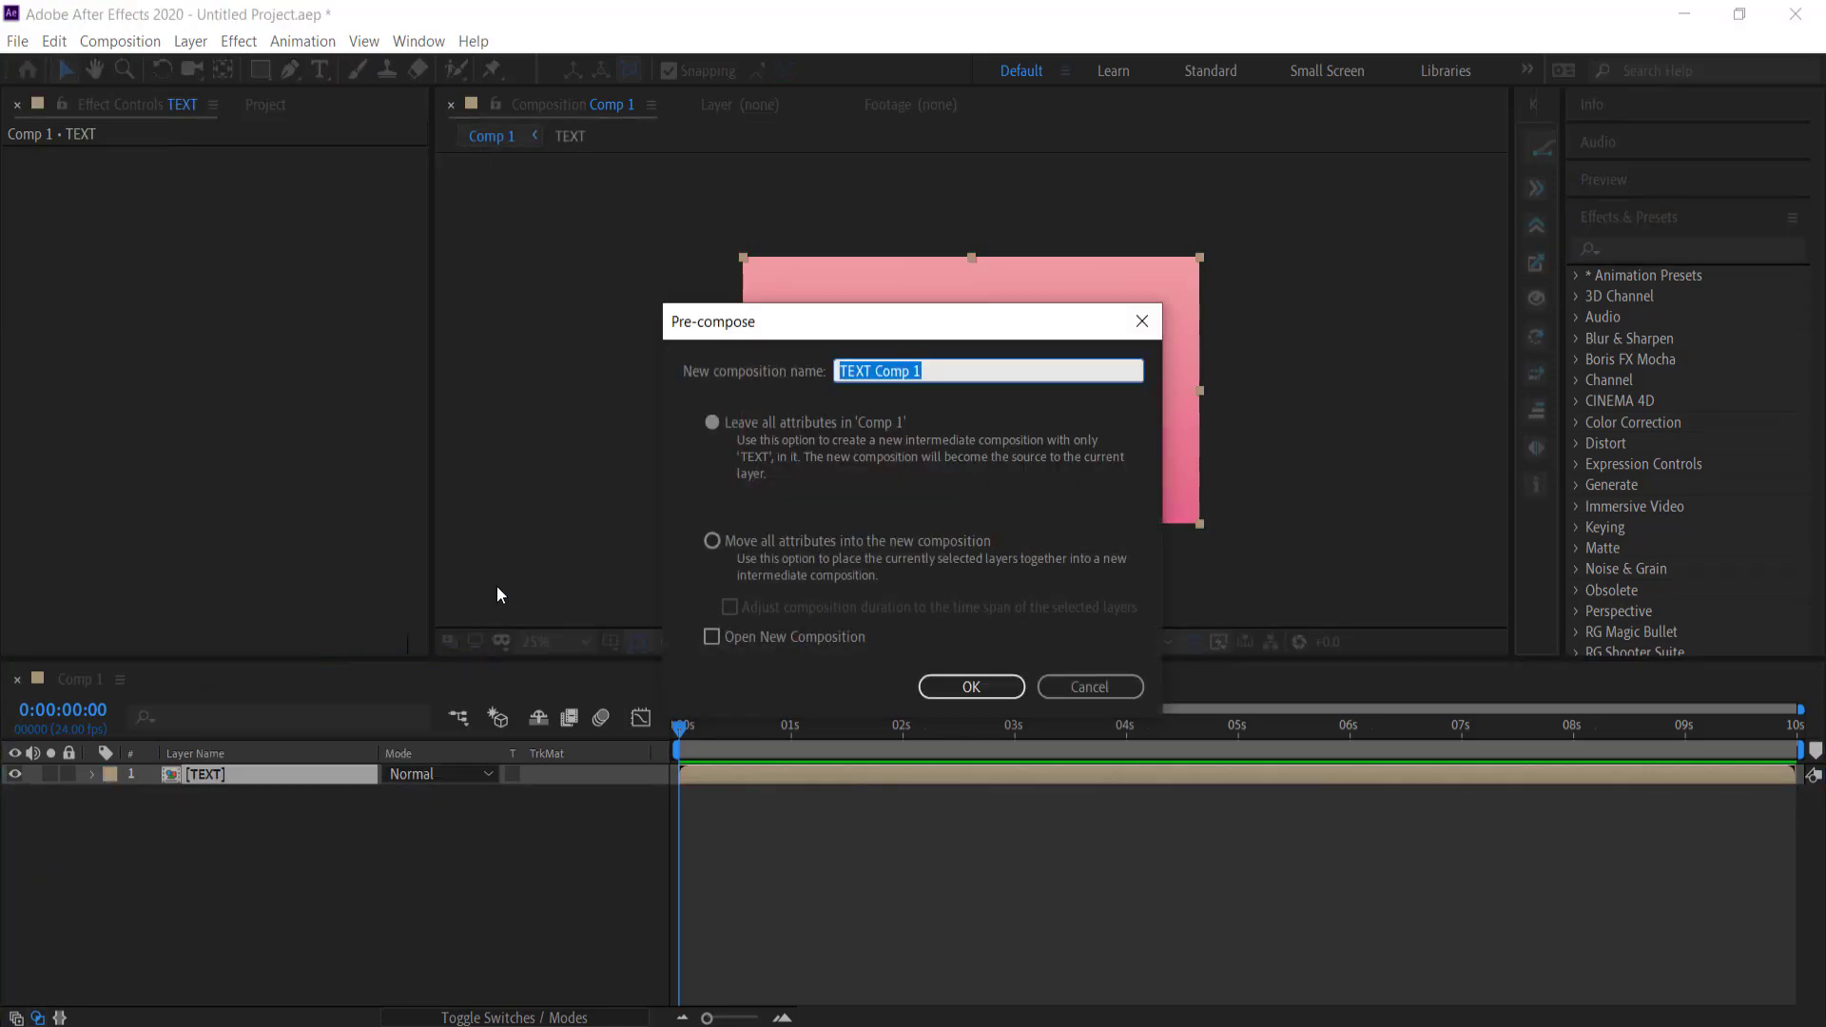
{"action": "type", "text": "LIQUID"}
{"action": "key", "text": "Return"}
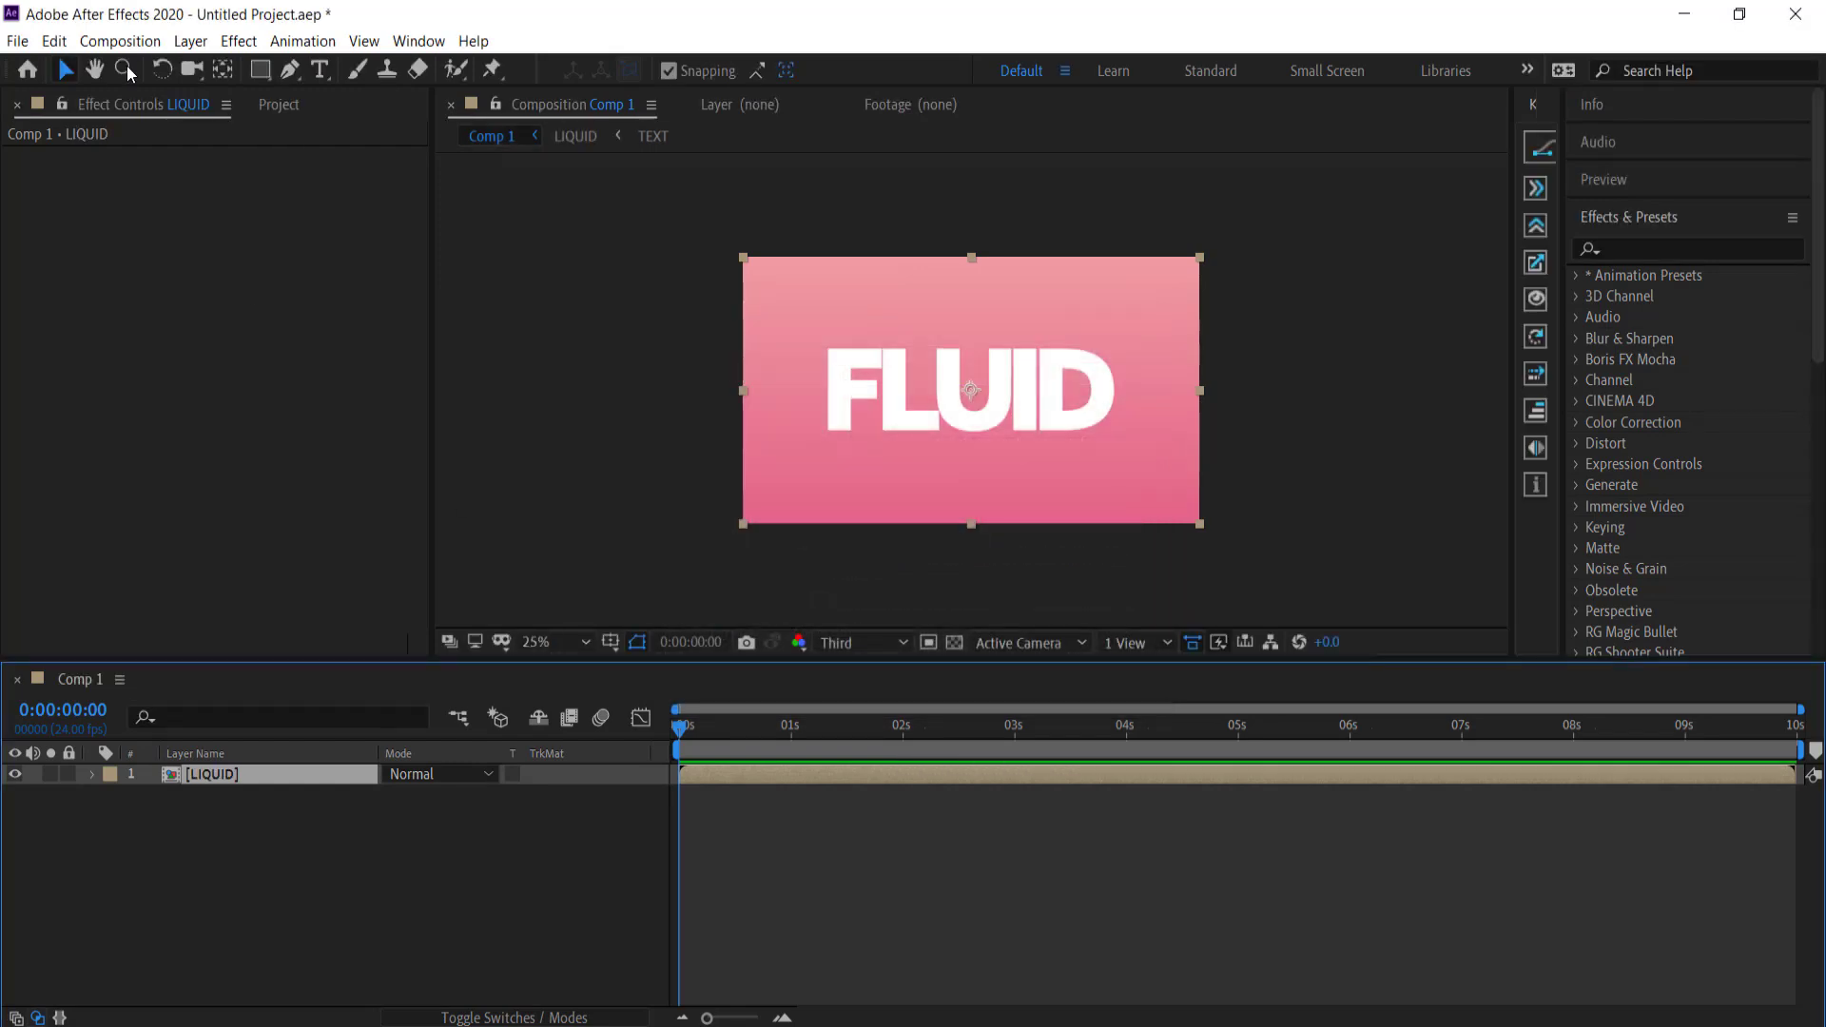
- Review the TEXT and LIQUID compositions in the project's item list
{"action": "left_click", "coordinate": [281, 106]}
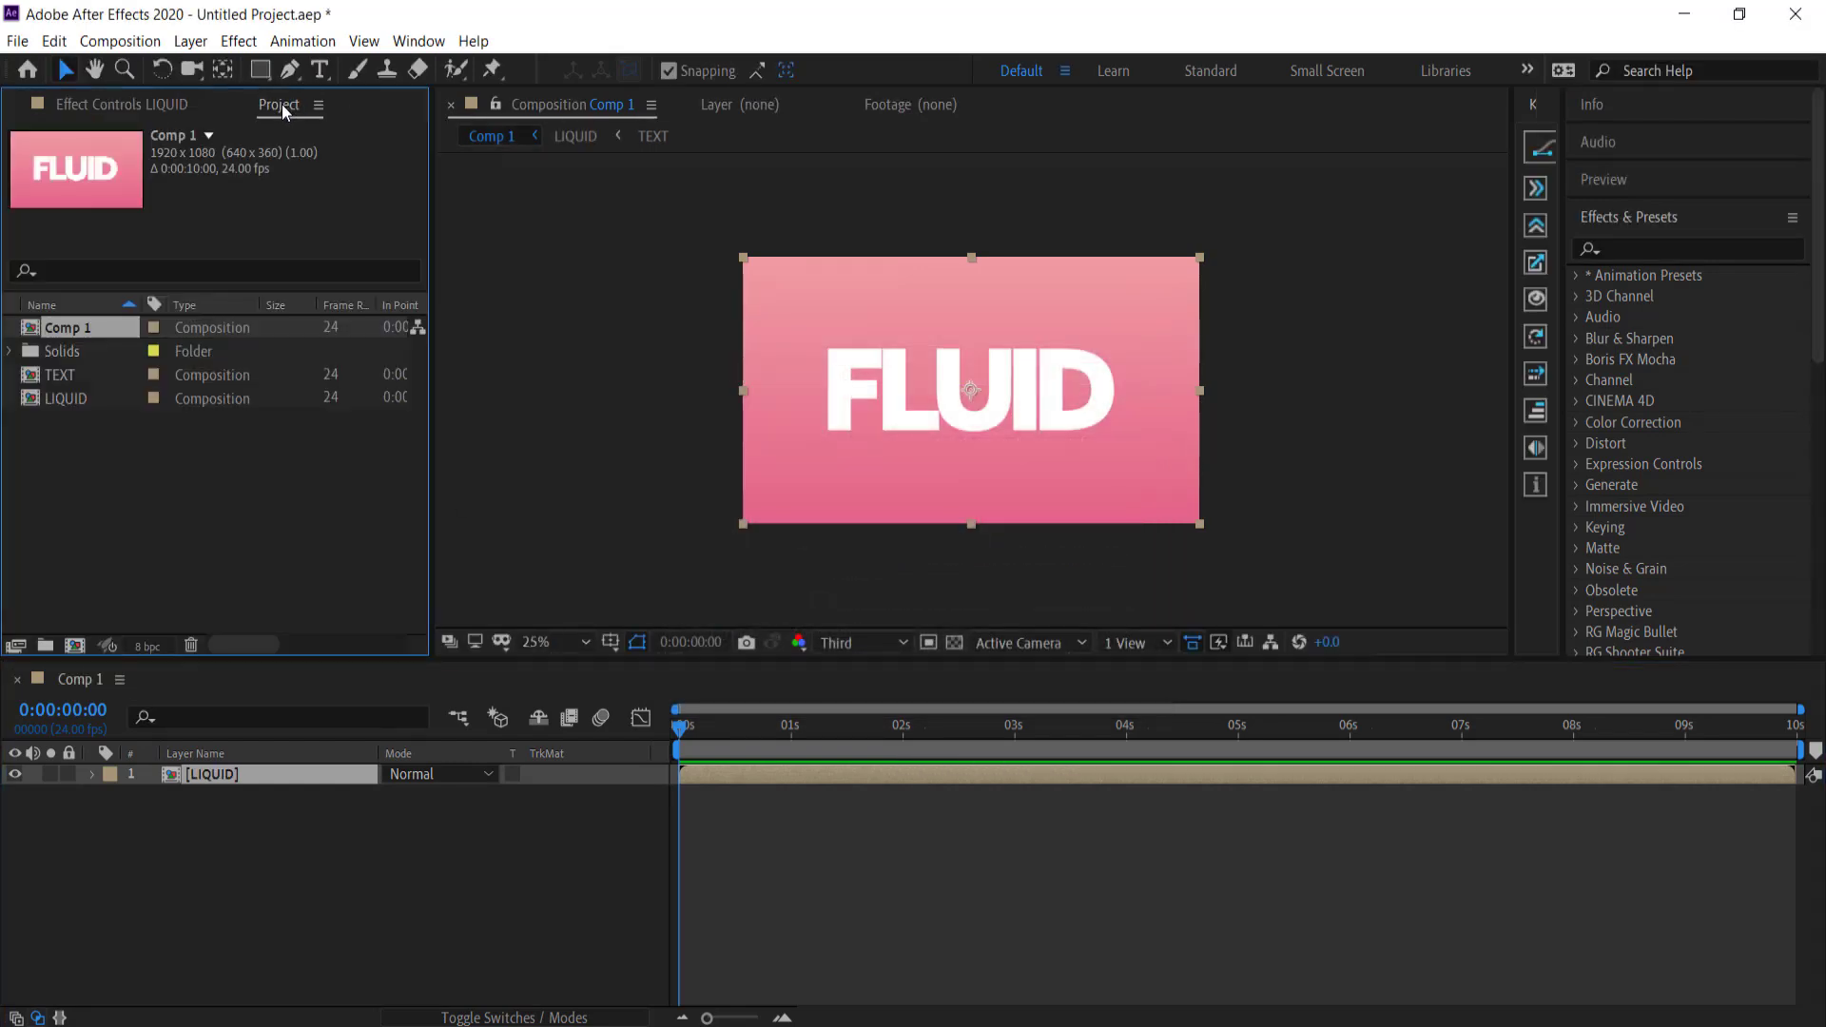
{"action": "left_click", "coordinate": [133, 443]}
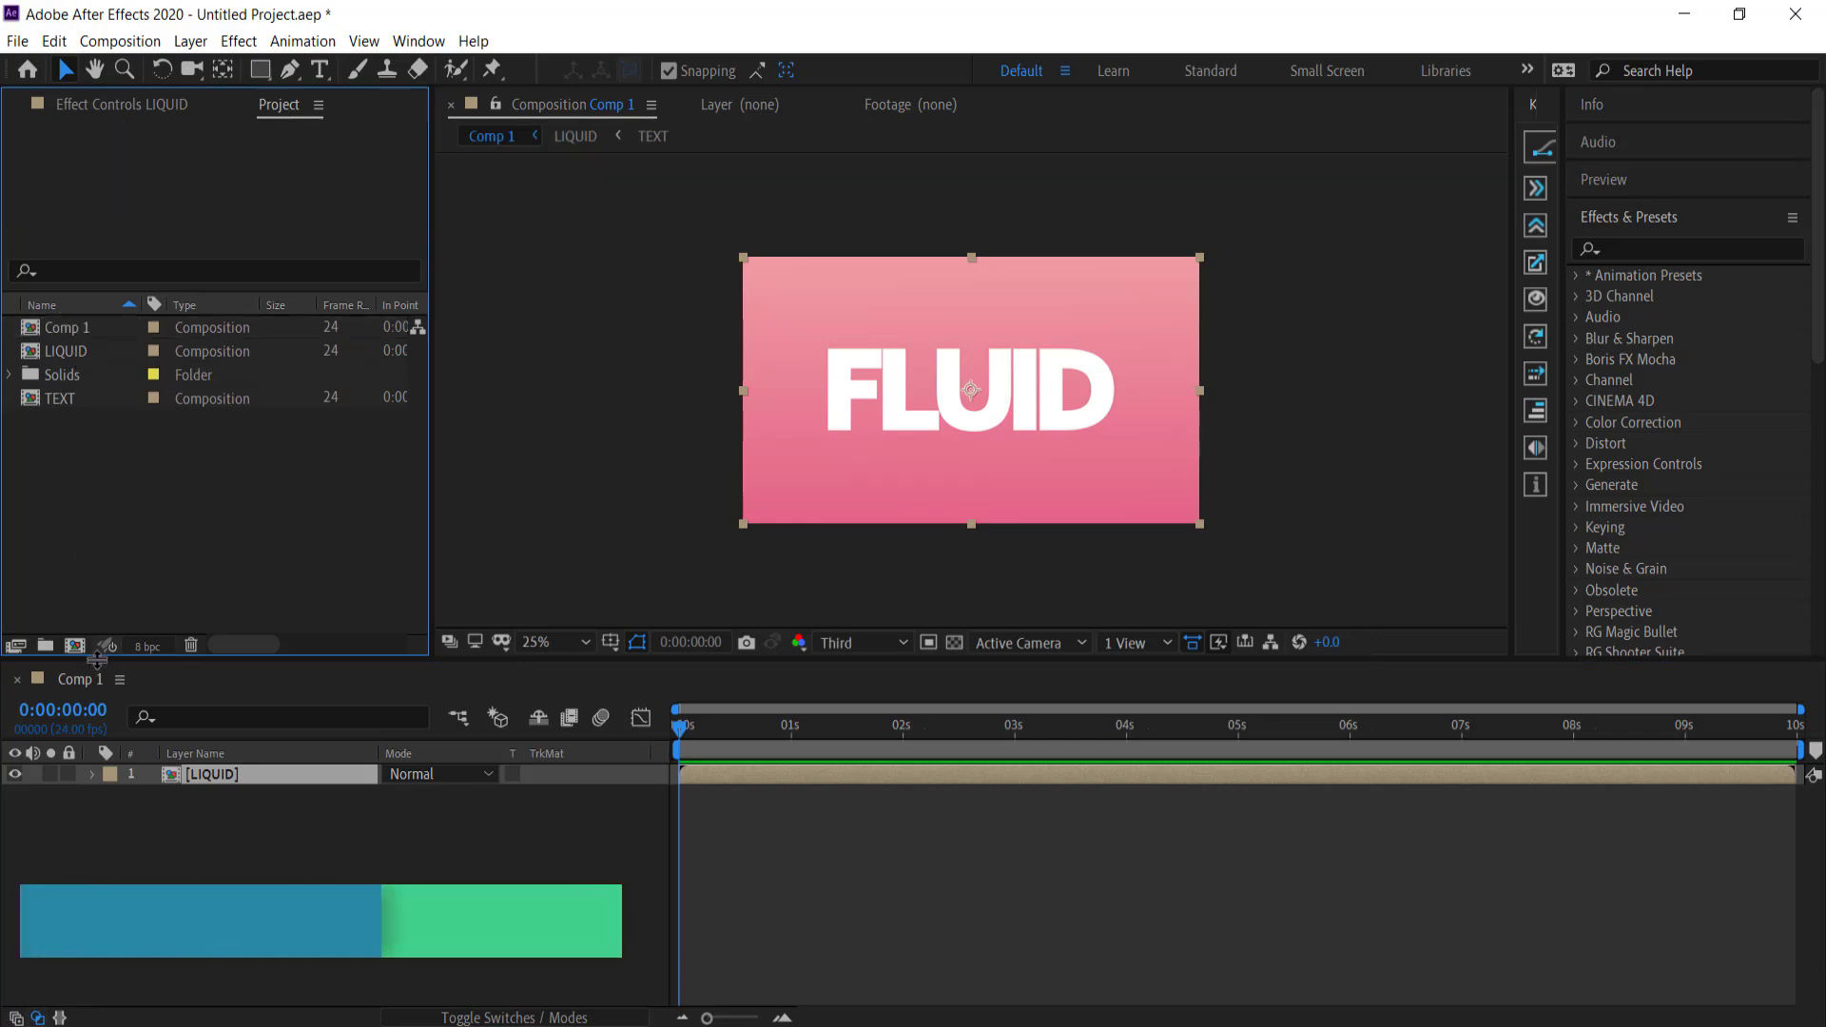
{"action": "left_click", "coordinate": [61, 397]}
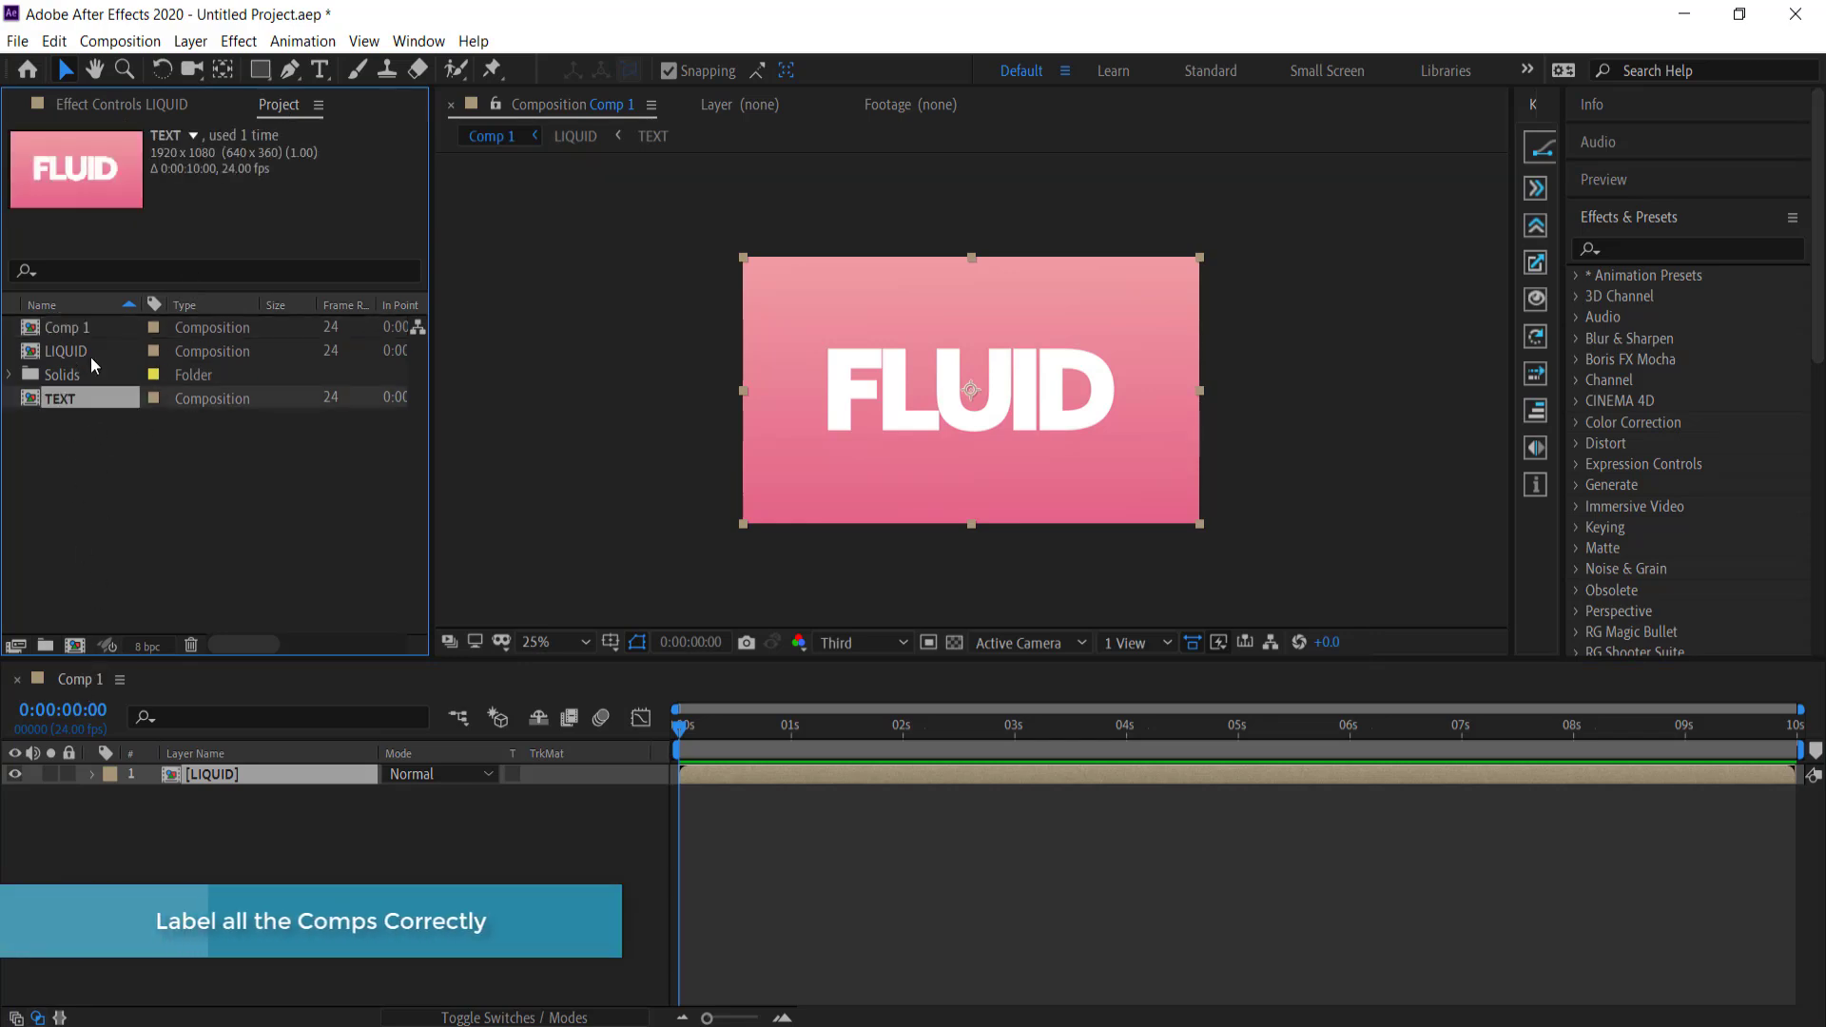
{"action": "left_click", "coordinate": [74, 352]}
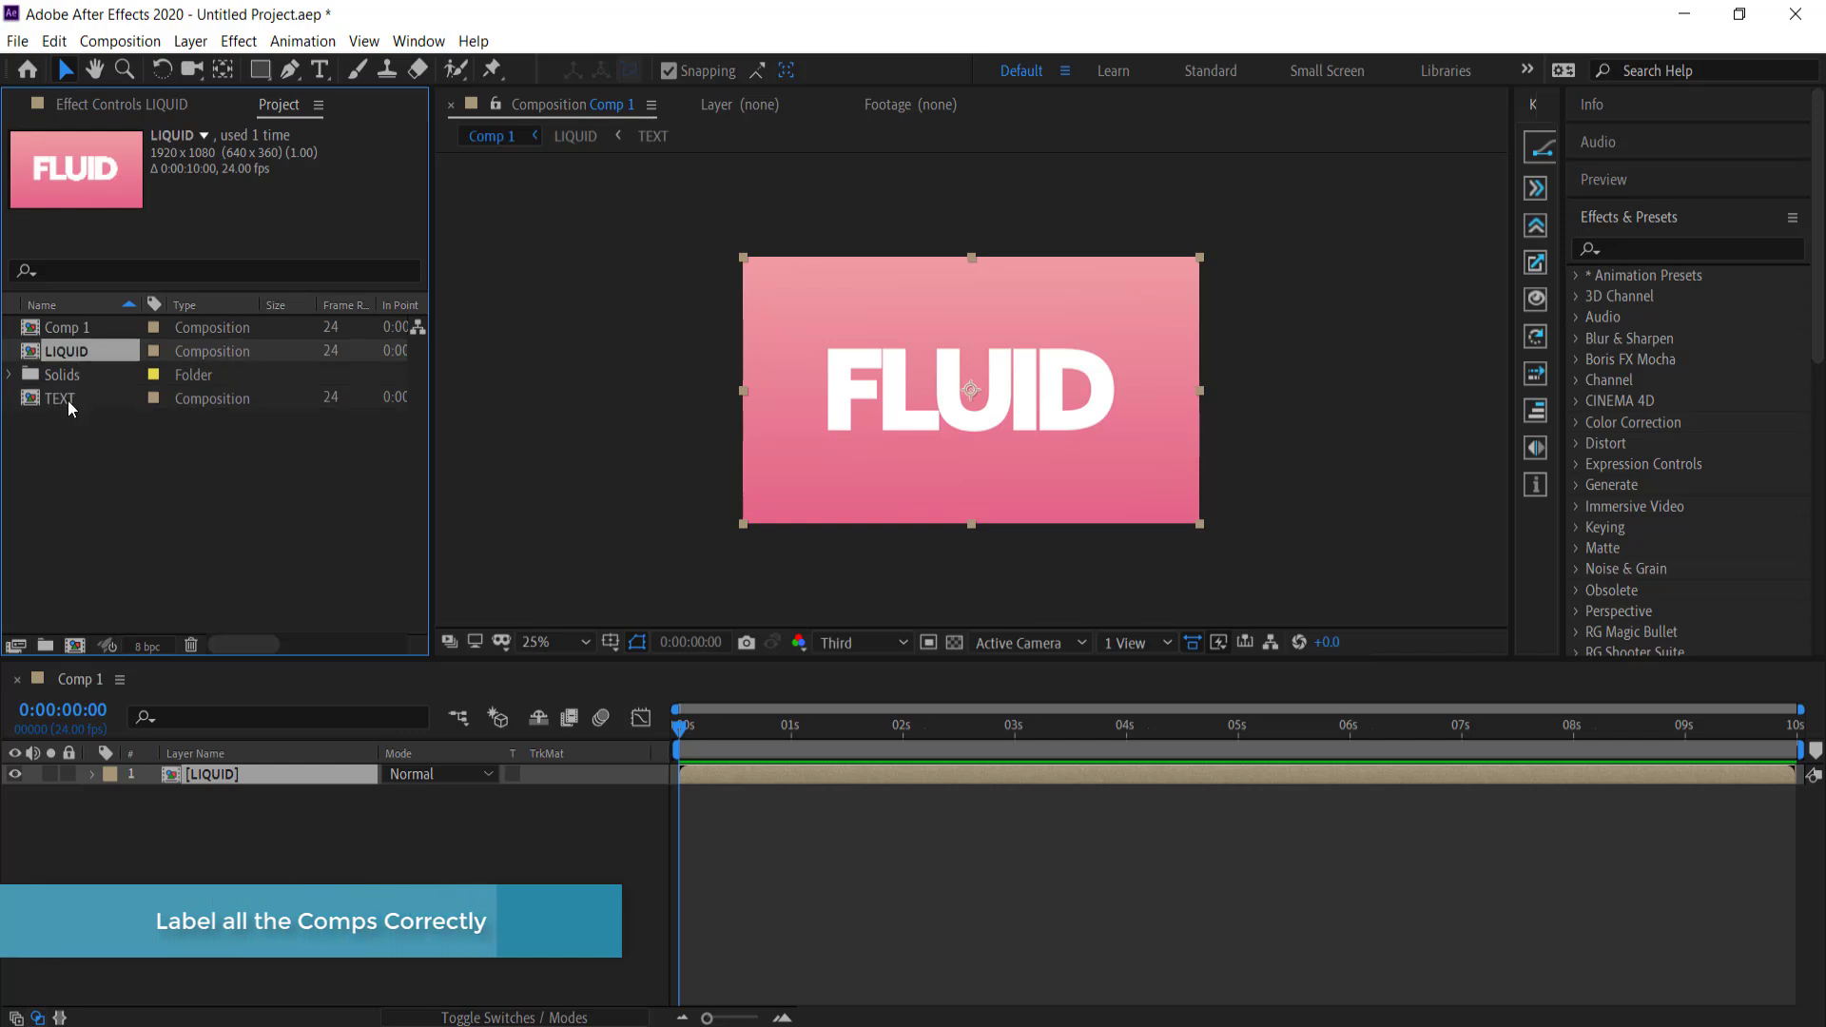
{"action": "left_click", "coordinate": [66, 399]}
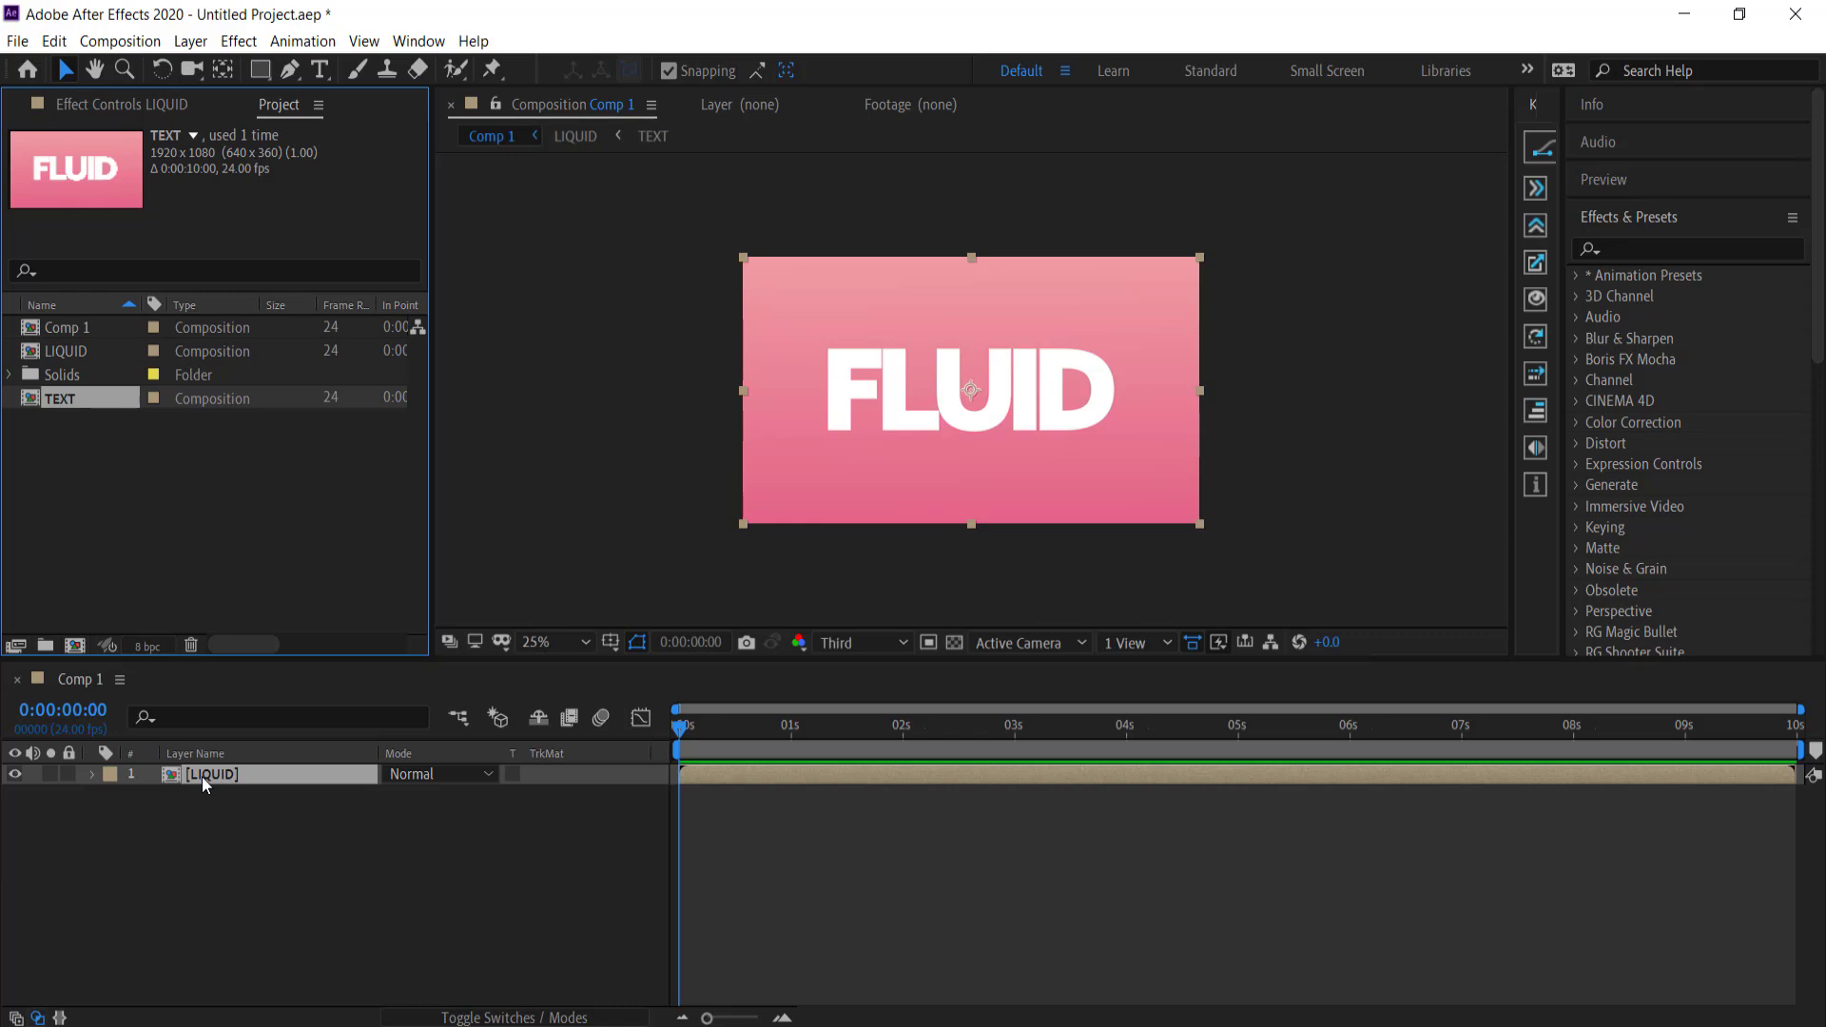
- Find the CC Mr. Mercury effect and apply it to the LIQUID layer
{"action": "left_click", "coordinate": [1656, 247]}
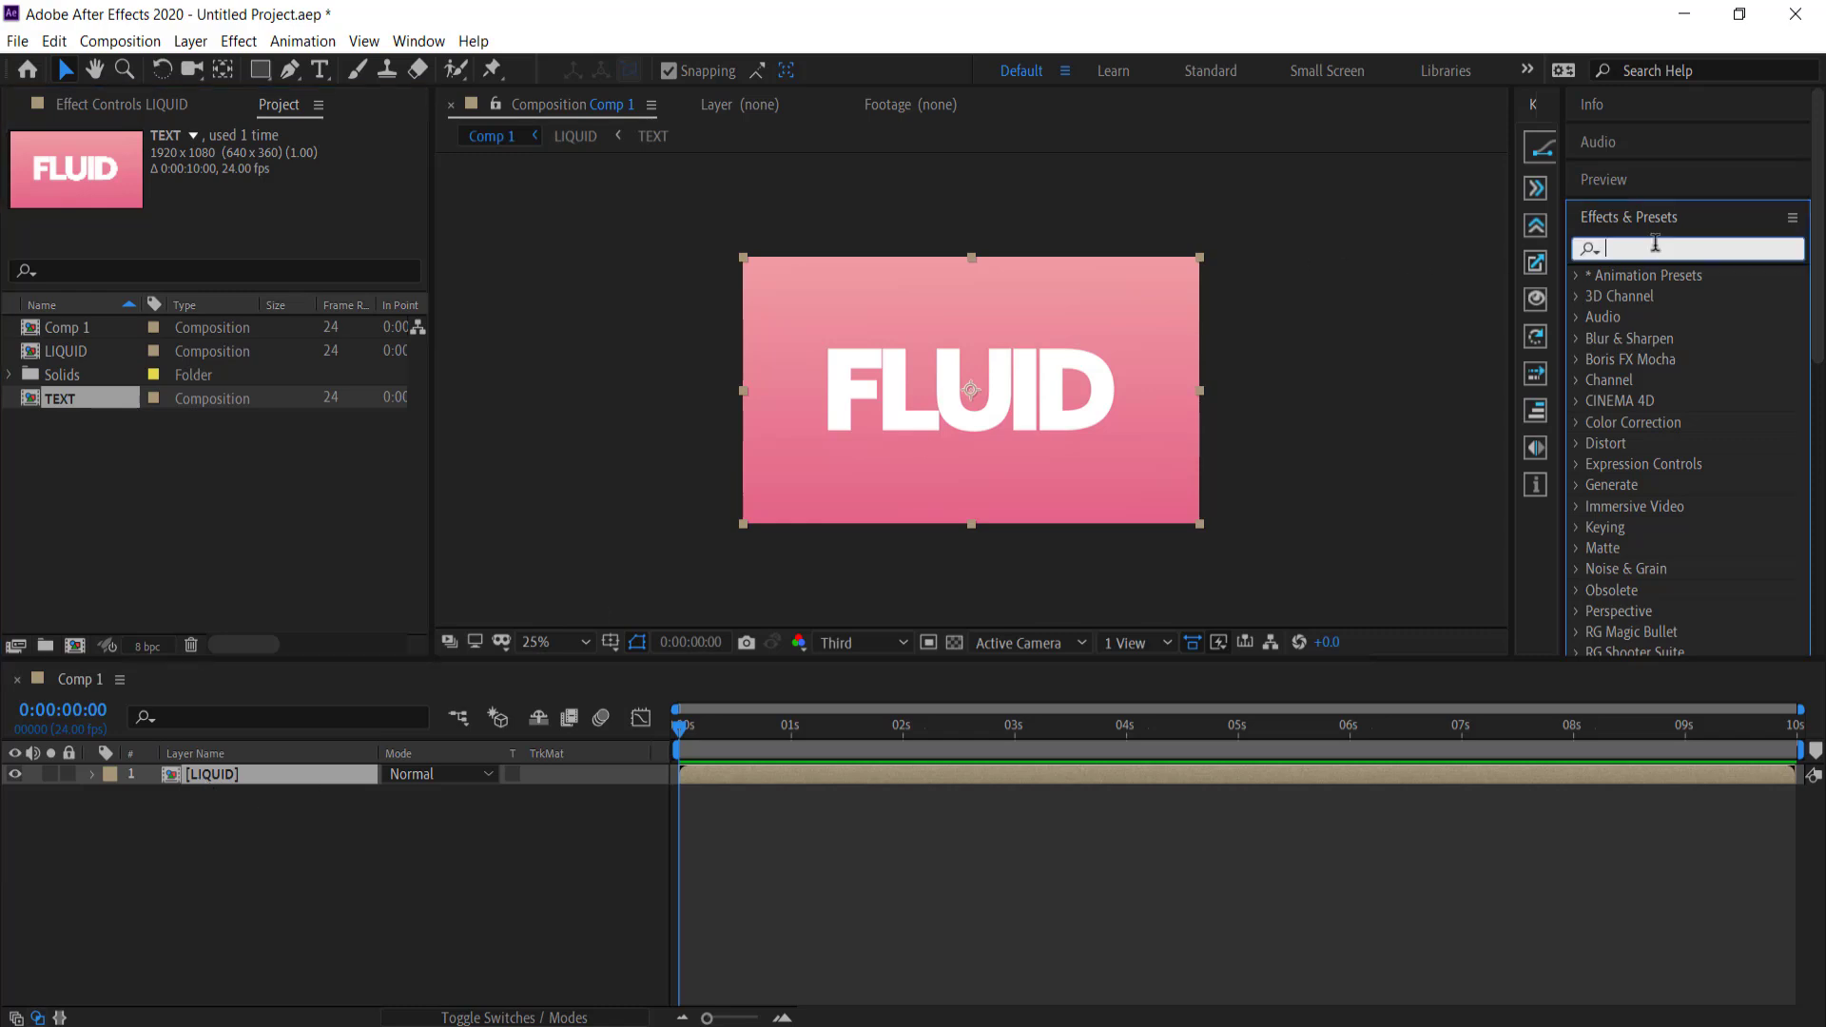
{"action": "type", "text": "mr"}
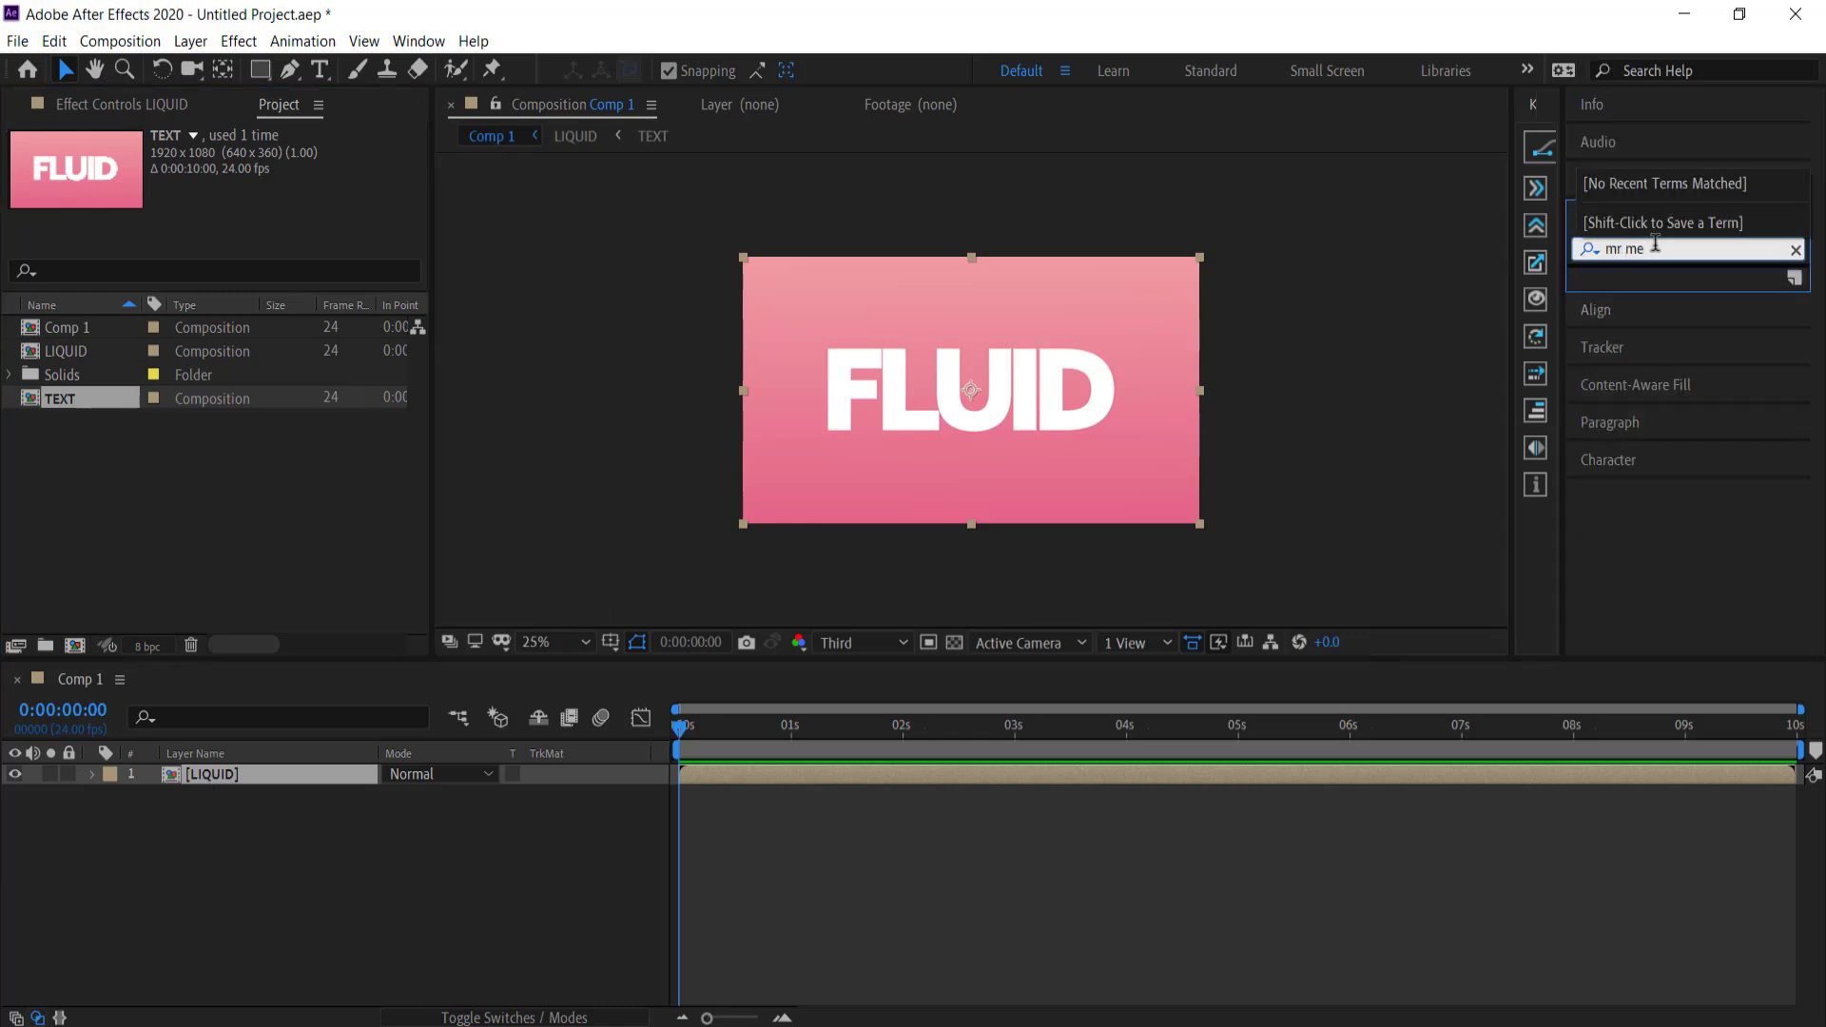
{"action": "key", "text": "BackSpace"}
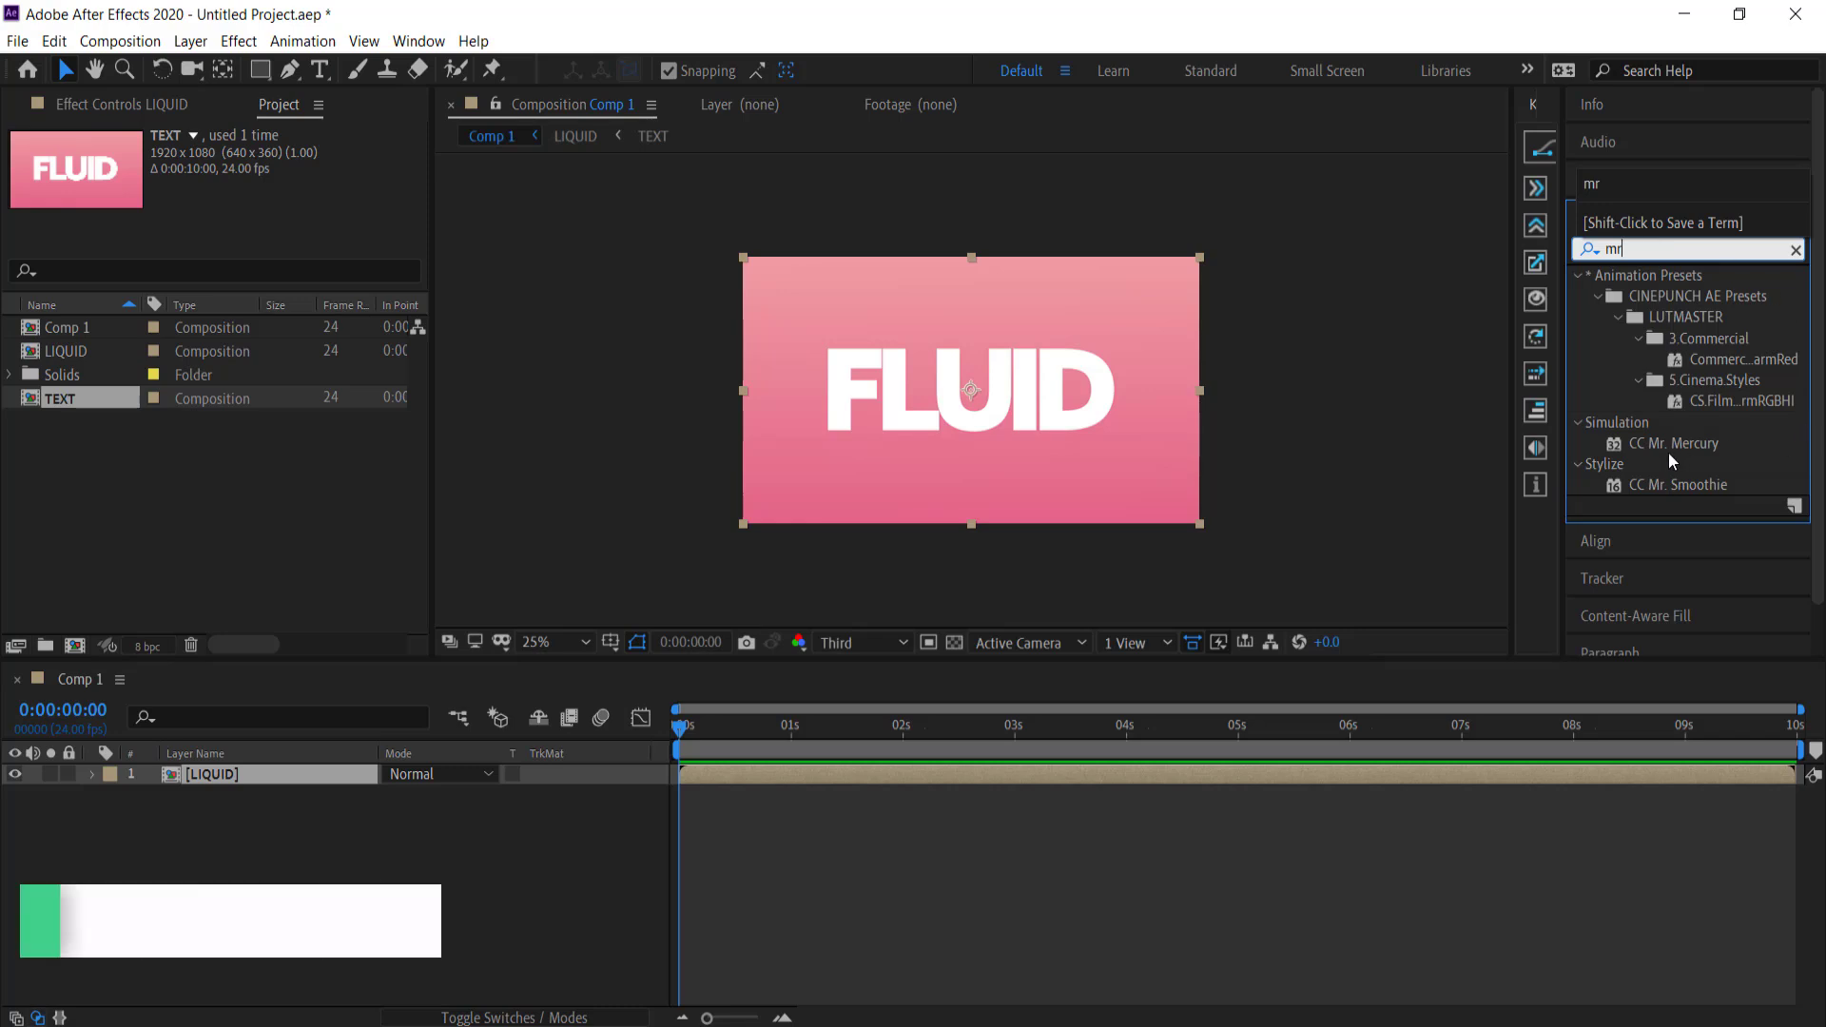
{"action": "left_click_drag", "start_coordinate": [1672, 444], "coordinate": [242, 768]}
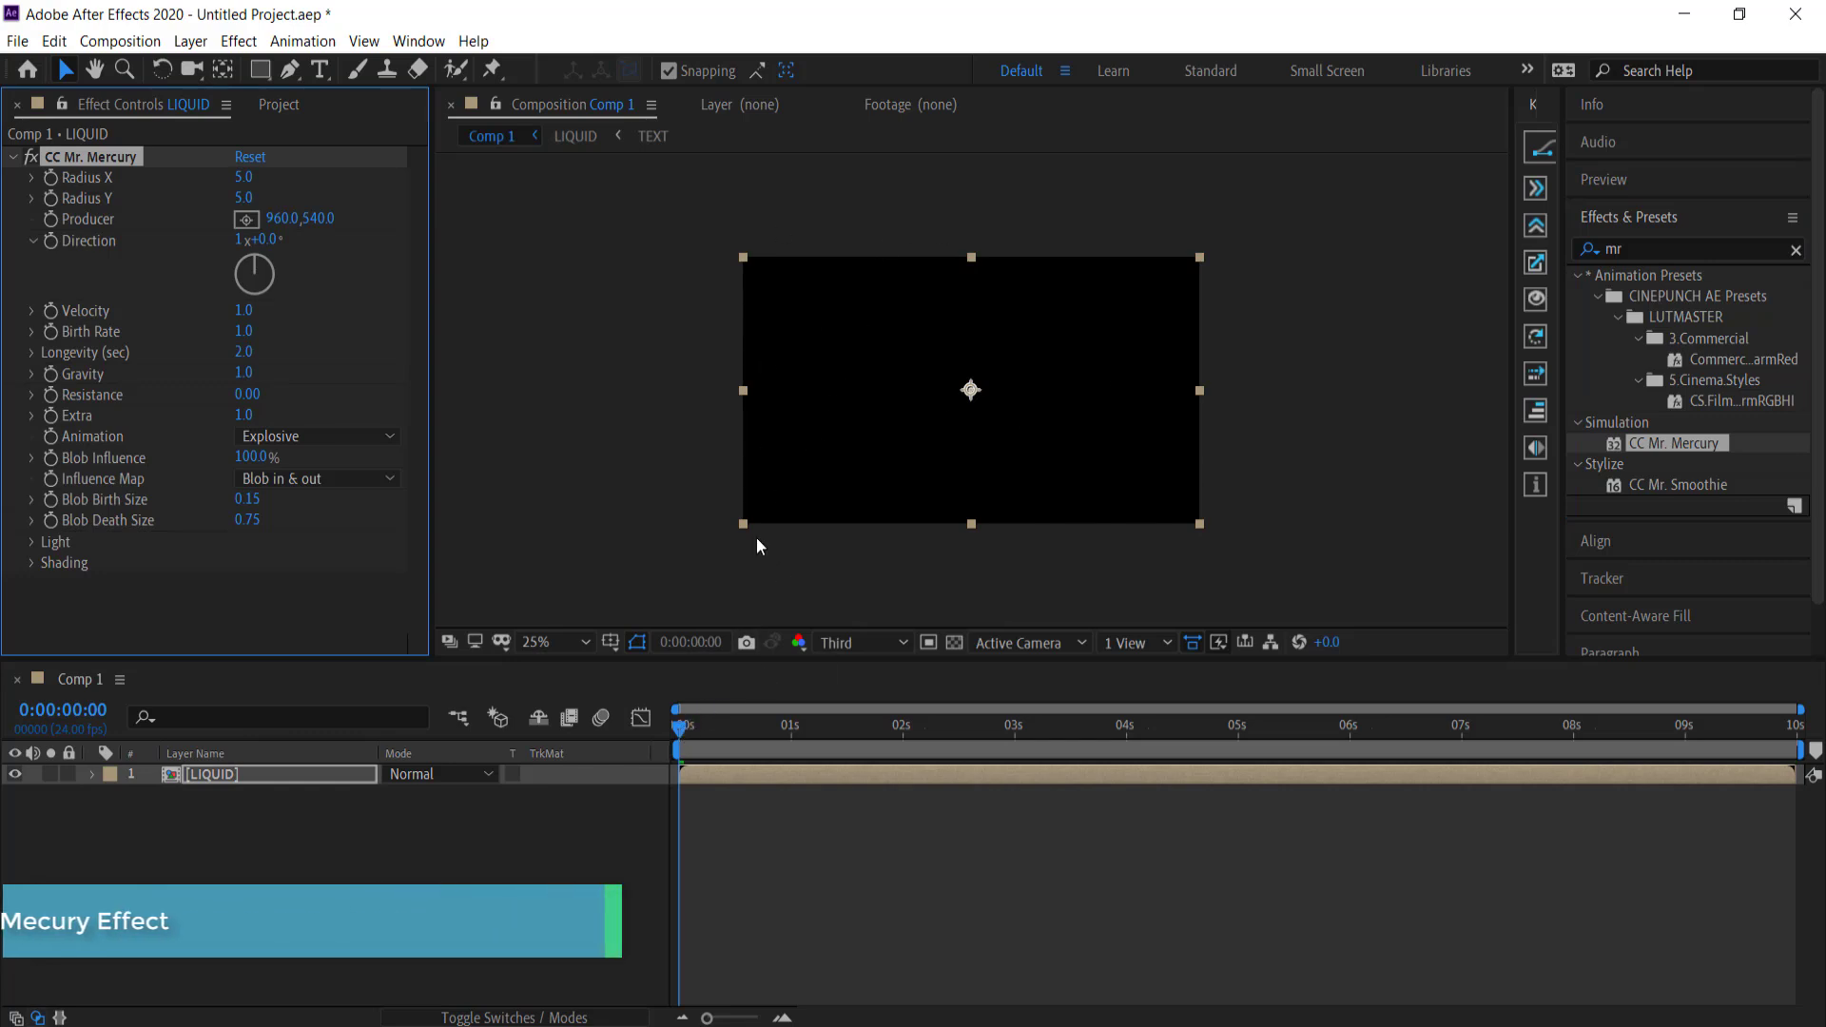
- Set the CC Mr. Mercury Radius X and Radius Y to 250 and preview the spread of the blobs
{"action": "left_click_drag", "start_coordinate": [681, 727], "coordinate": [824, 726]}
{"action": "left_click", "coordinate": [244, 179]}
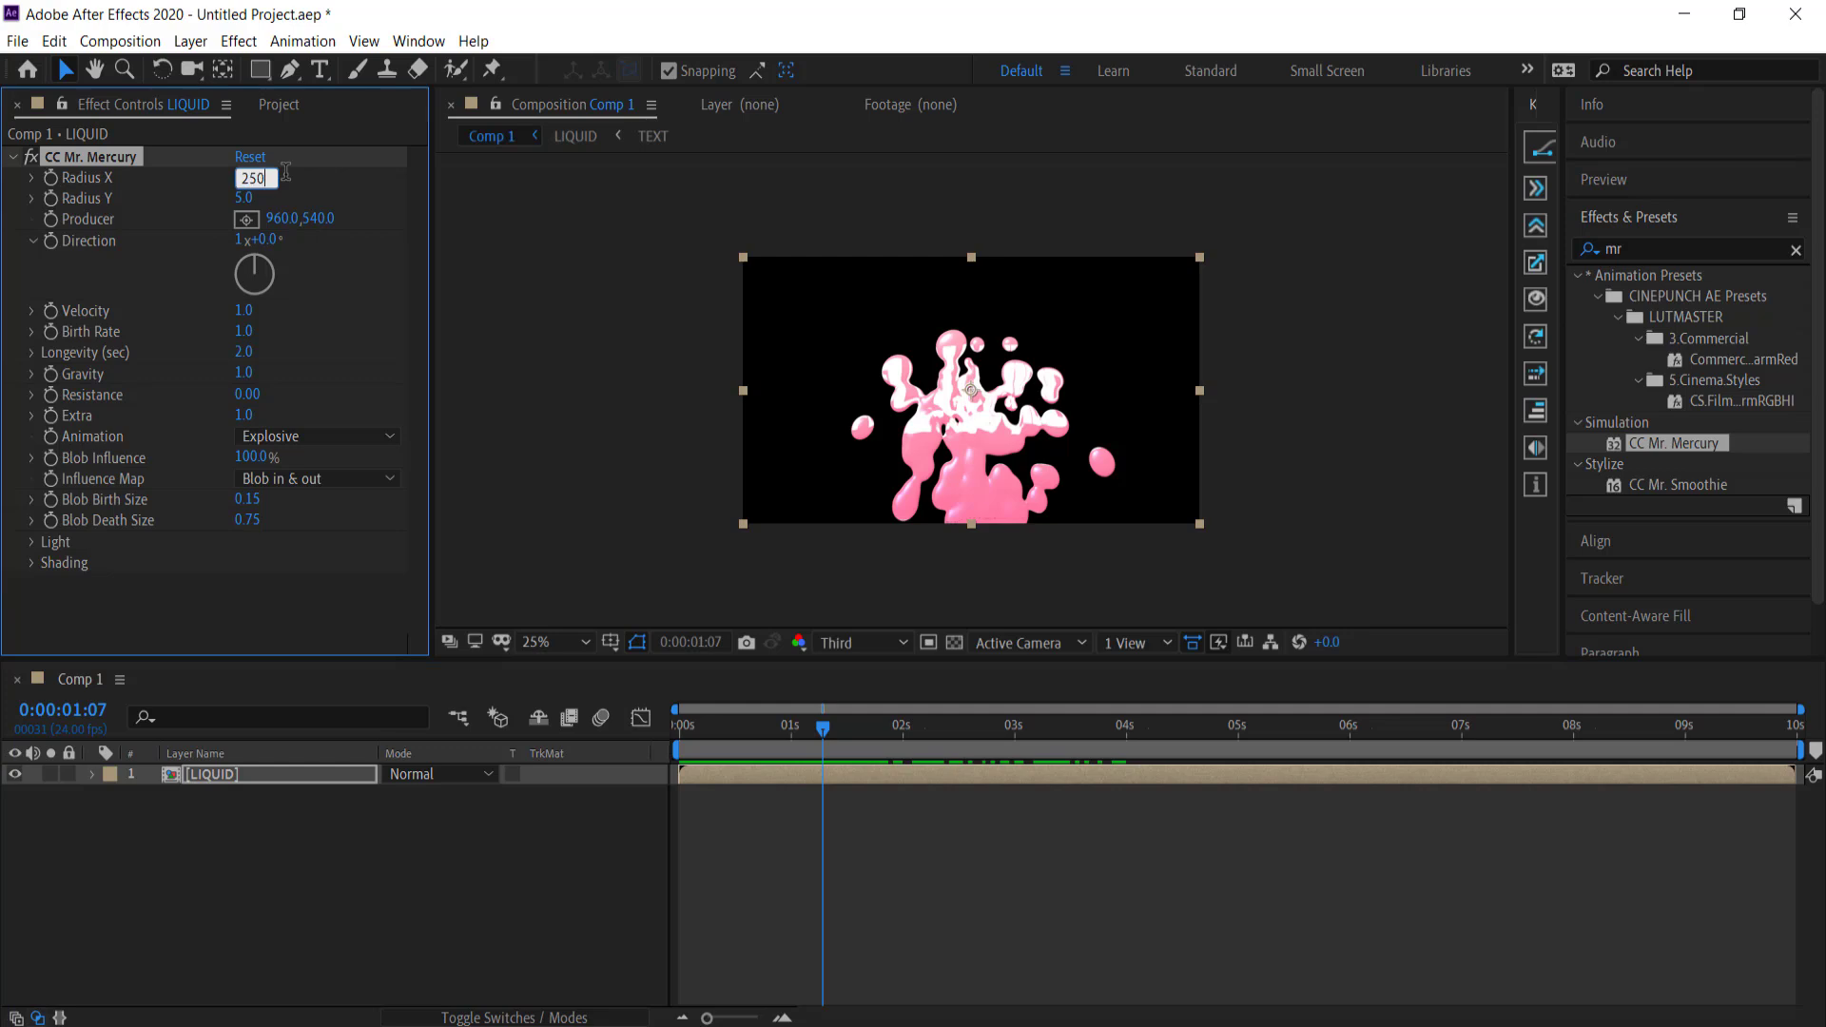
{"action": "key", "text": "Return"}
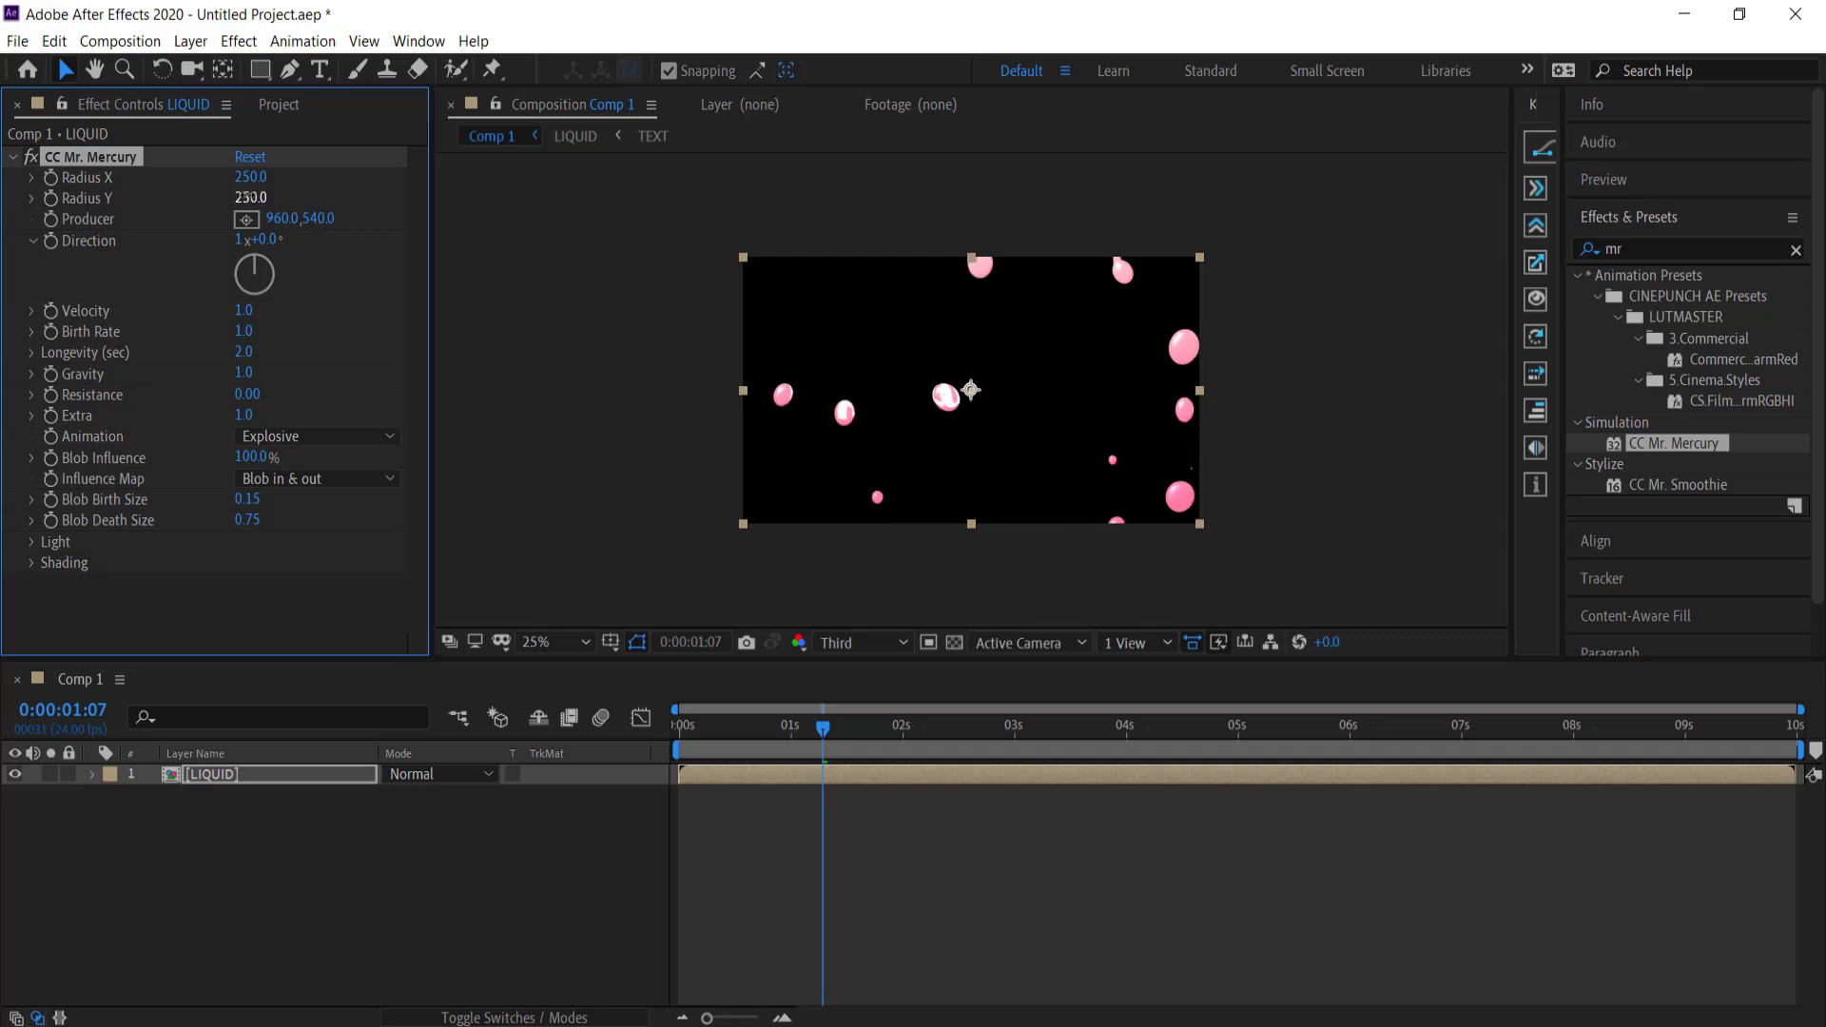
{"action": "left_click", "coordinate": [819, 730]}
{"action": "key", "text": "space"}
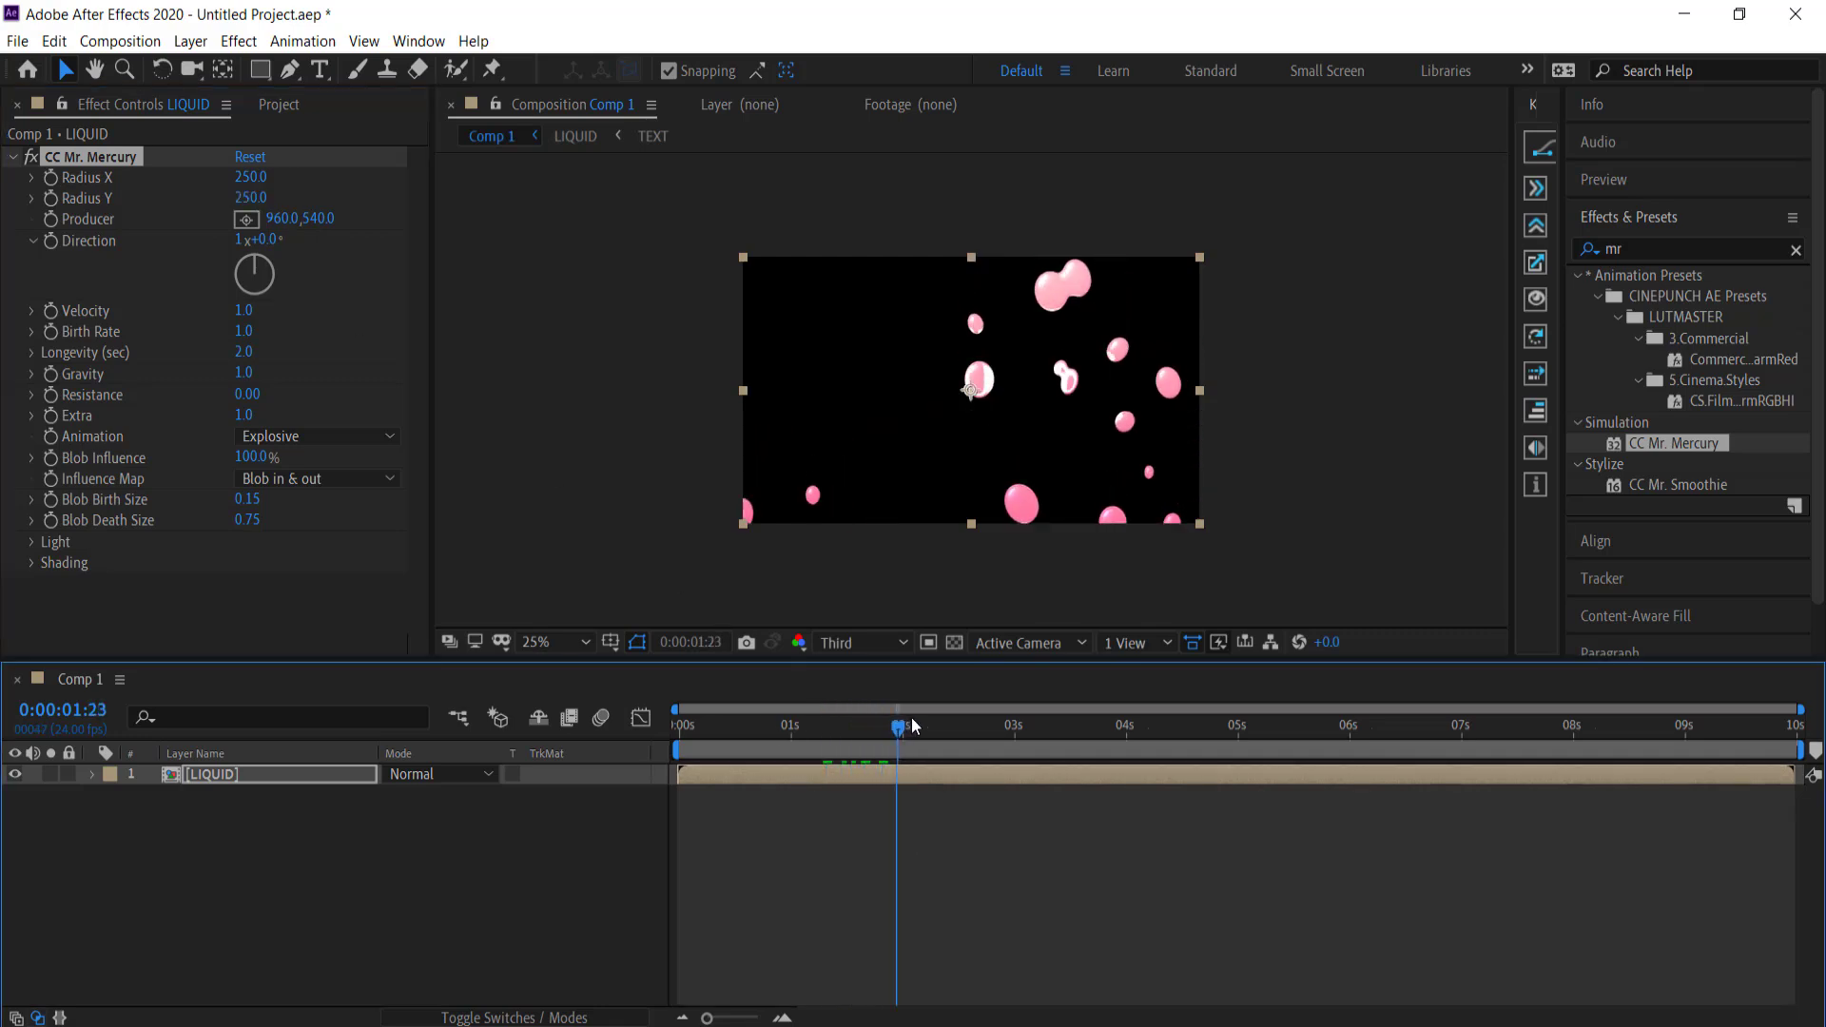
{"action": "left_click_drag", "start_coordinate": [979, 725], "coordinate": [798, 728]}
{"action": "left_click", "coordinate": [979, 728]}
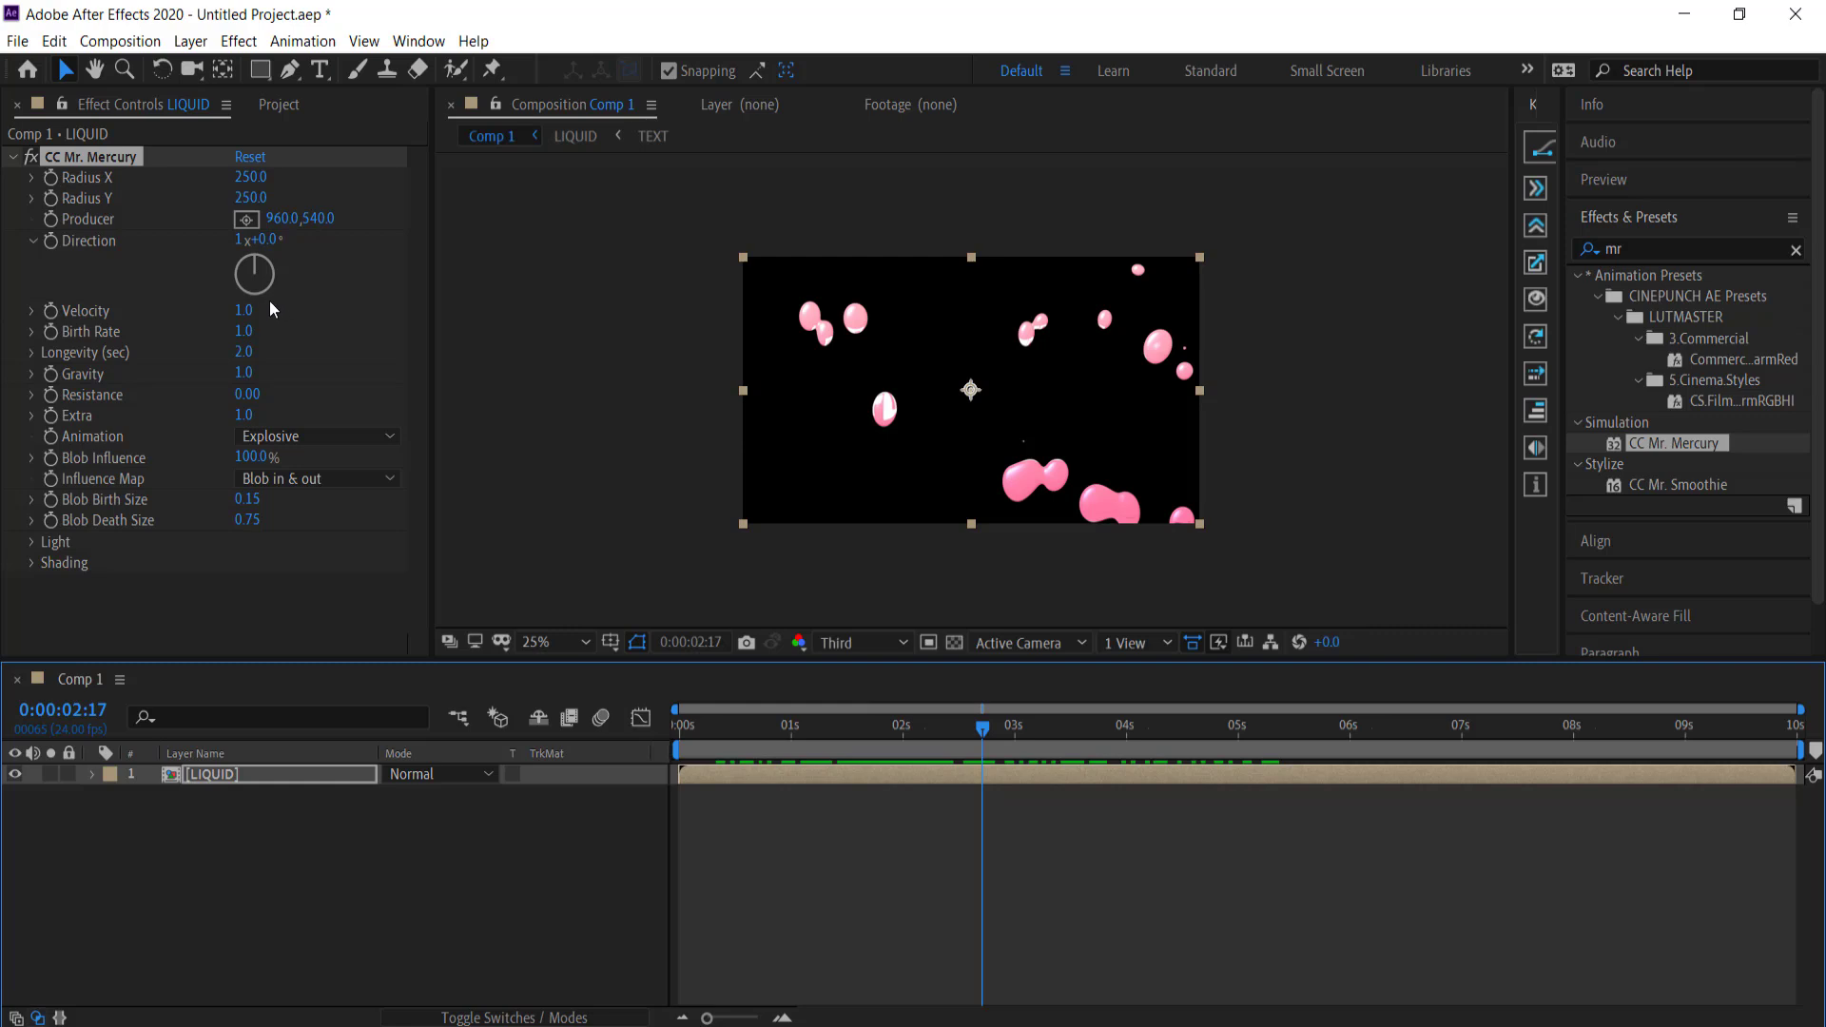
- Set the CC Mr. Mercury Birth Rate to 0.5 and preview the animation
{"action": "left_click", "coordinate": [244, 332]}
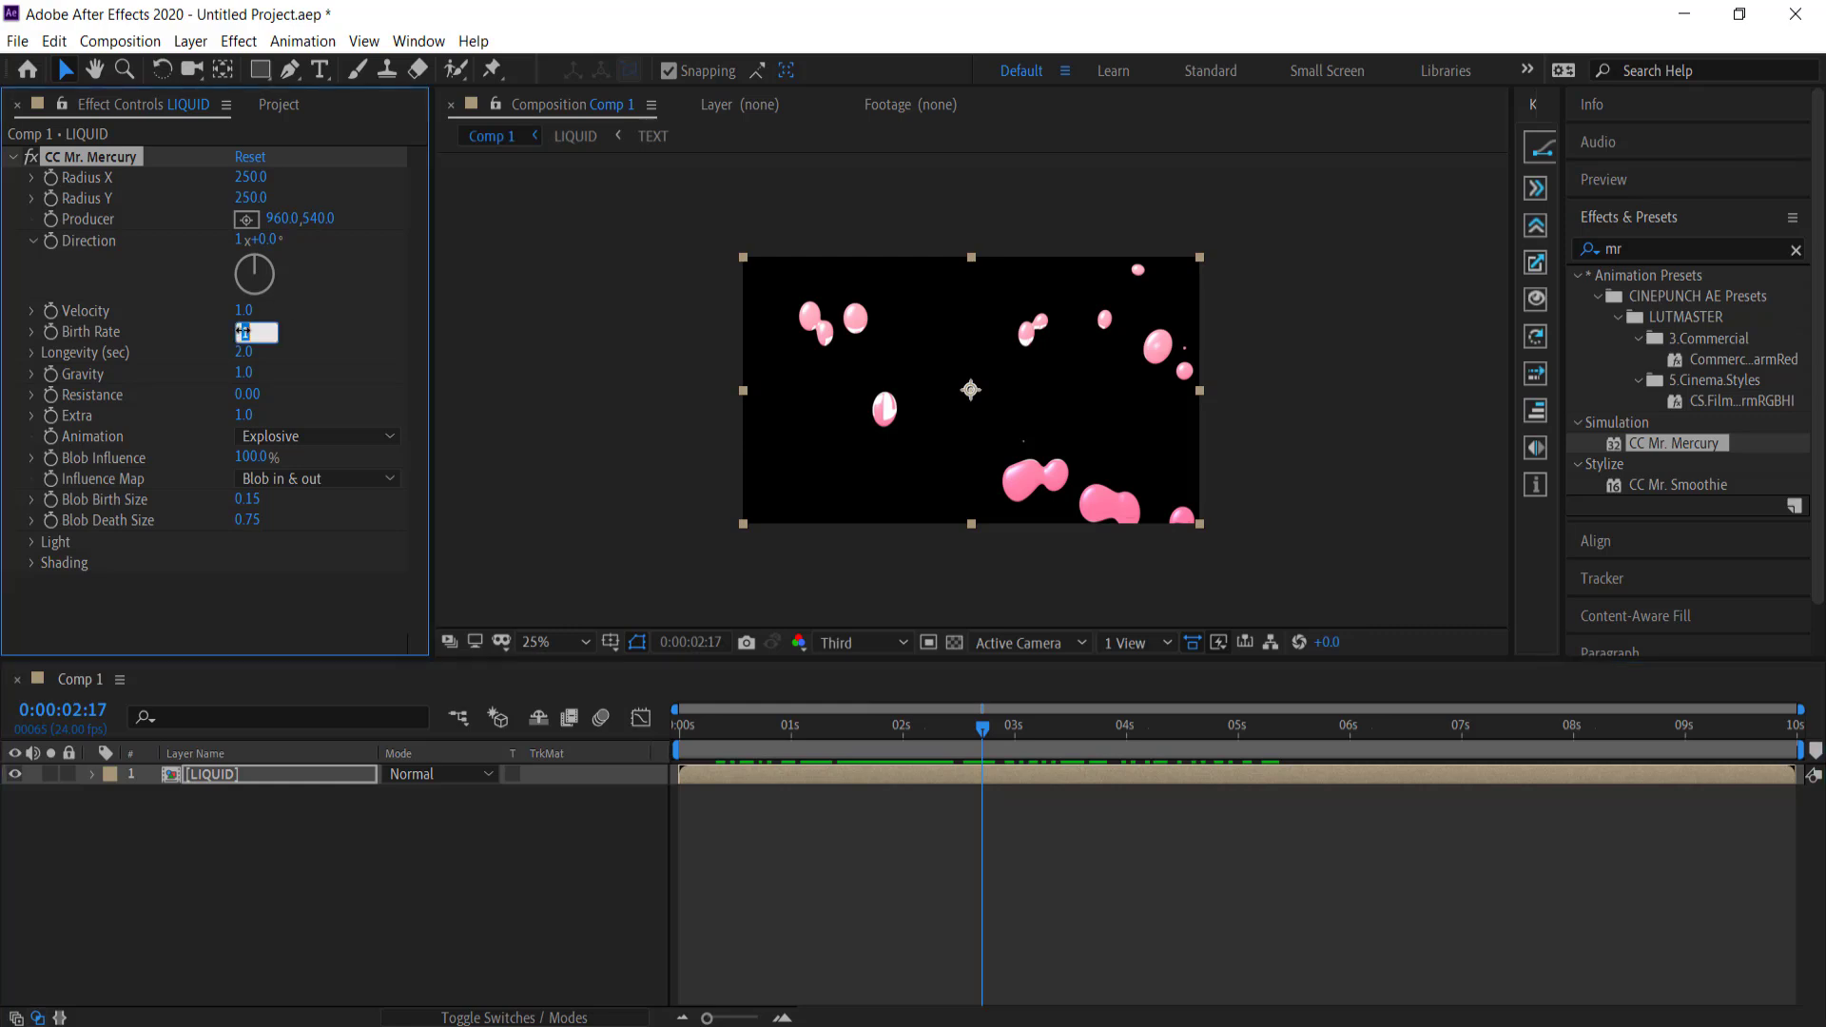
{"action": "key", "text": "Return"}
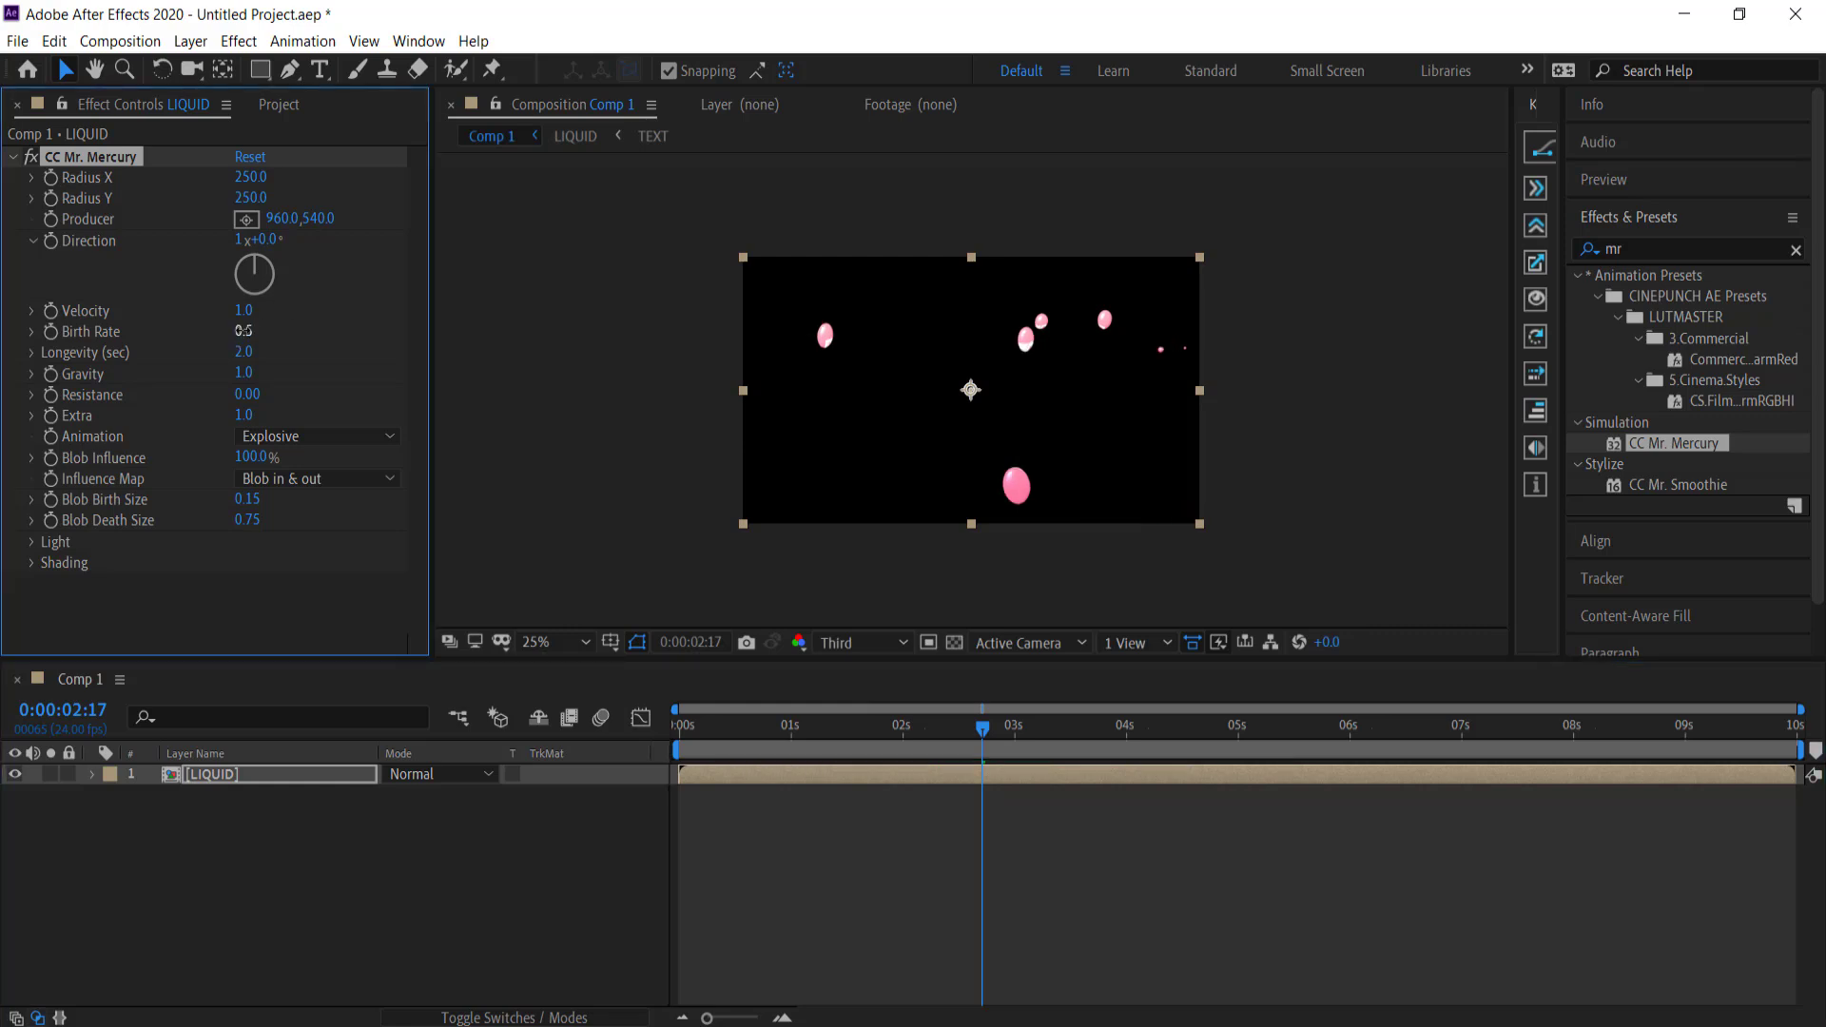
{"action": "left_click_drag", "start_coordinate": [979, 730], "coordinate": [1071, 728]}
{"action": "key", "text": "space"}
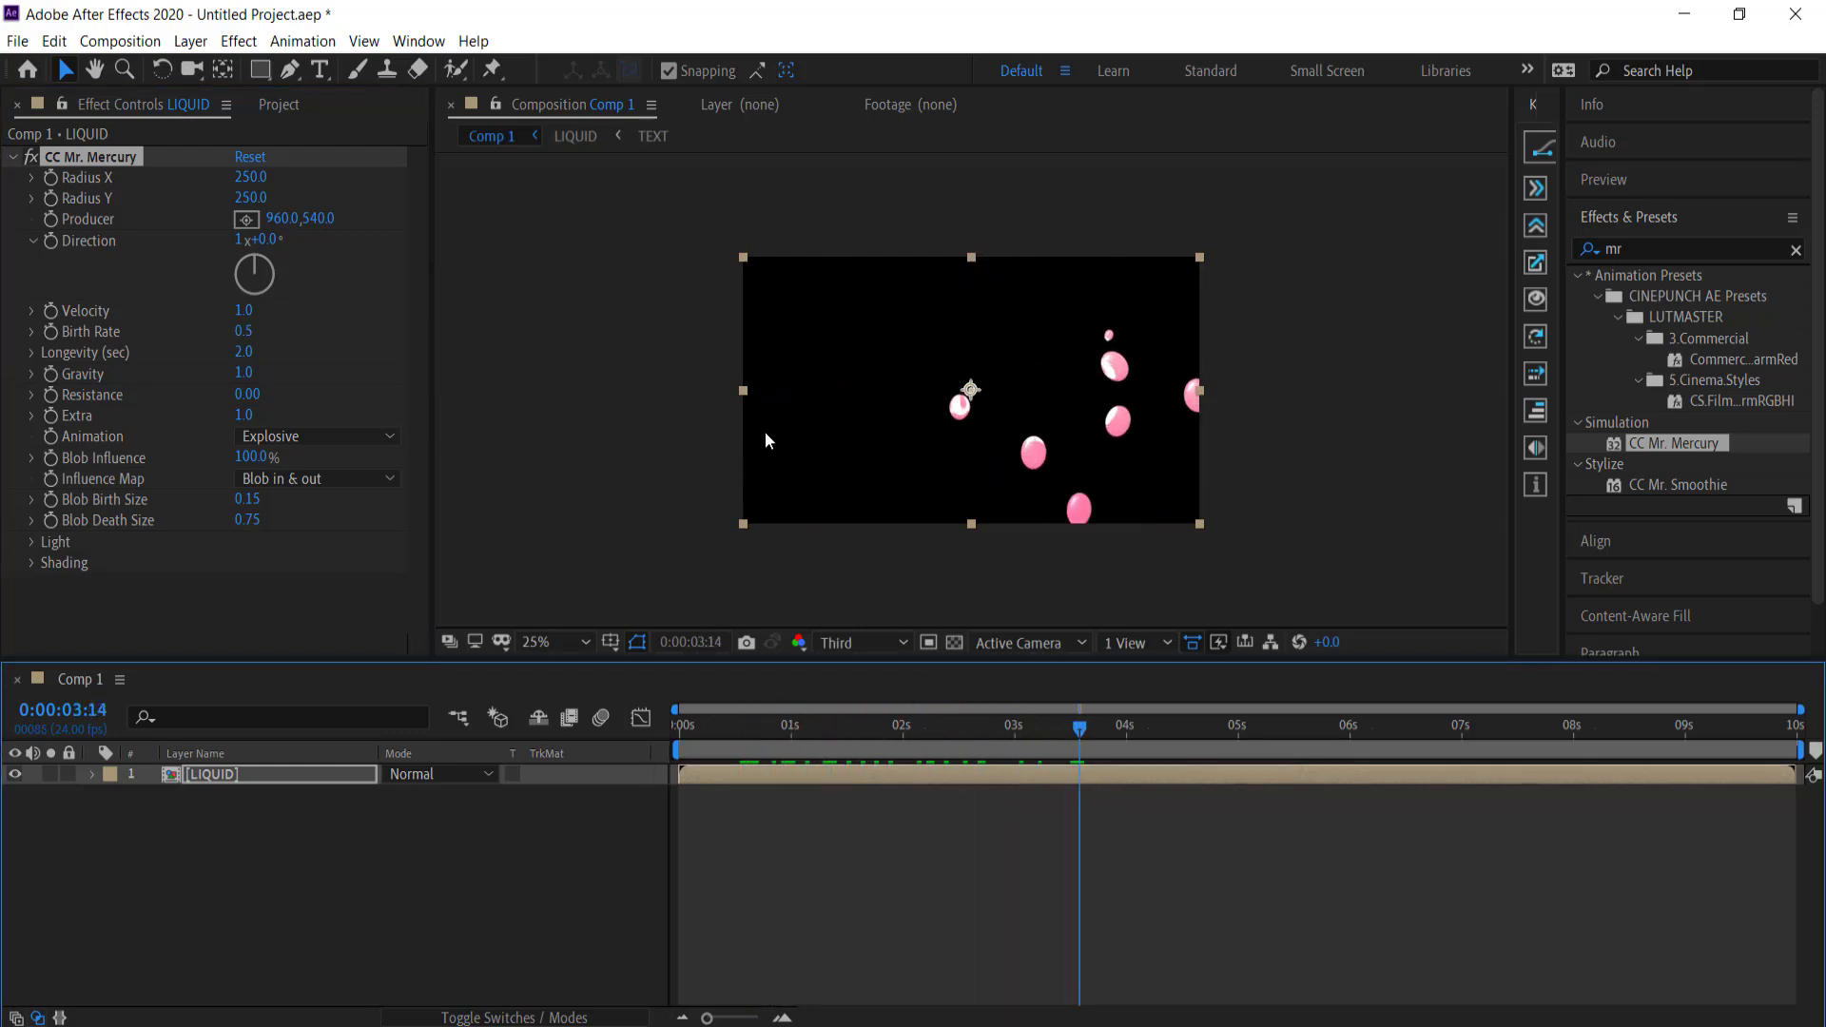
- Set the CC Mr. Mercury Longevity to 3 seconds and preview the blobs
{"action": "left_click", "coordinate": [245, 352]}
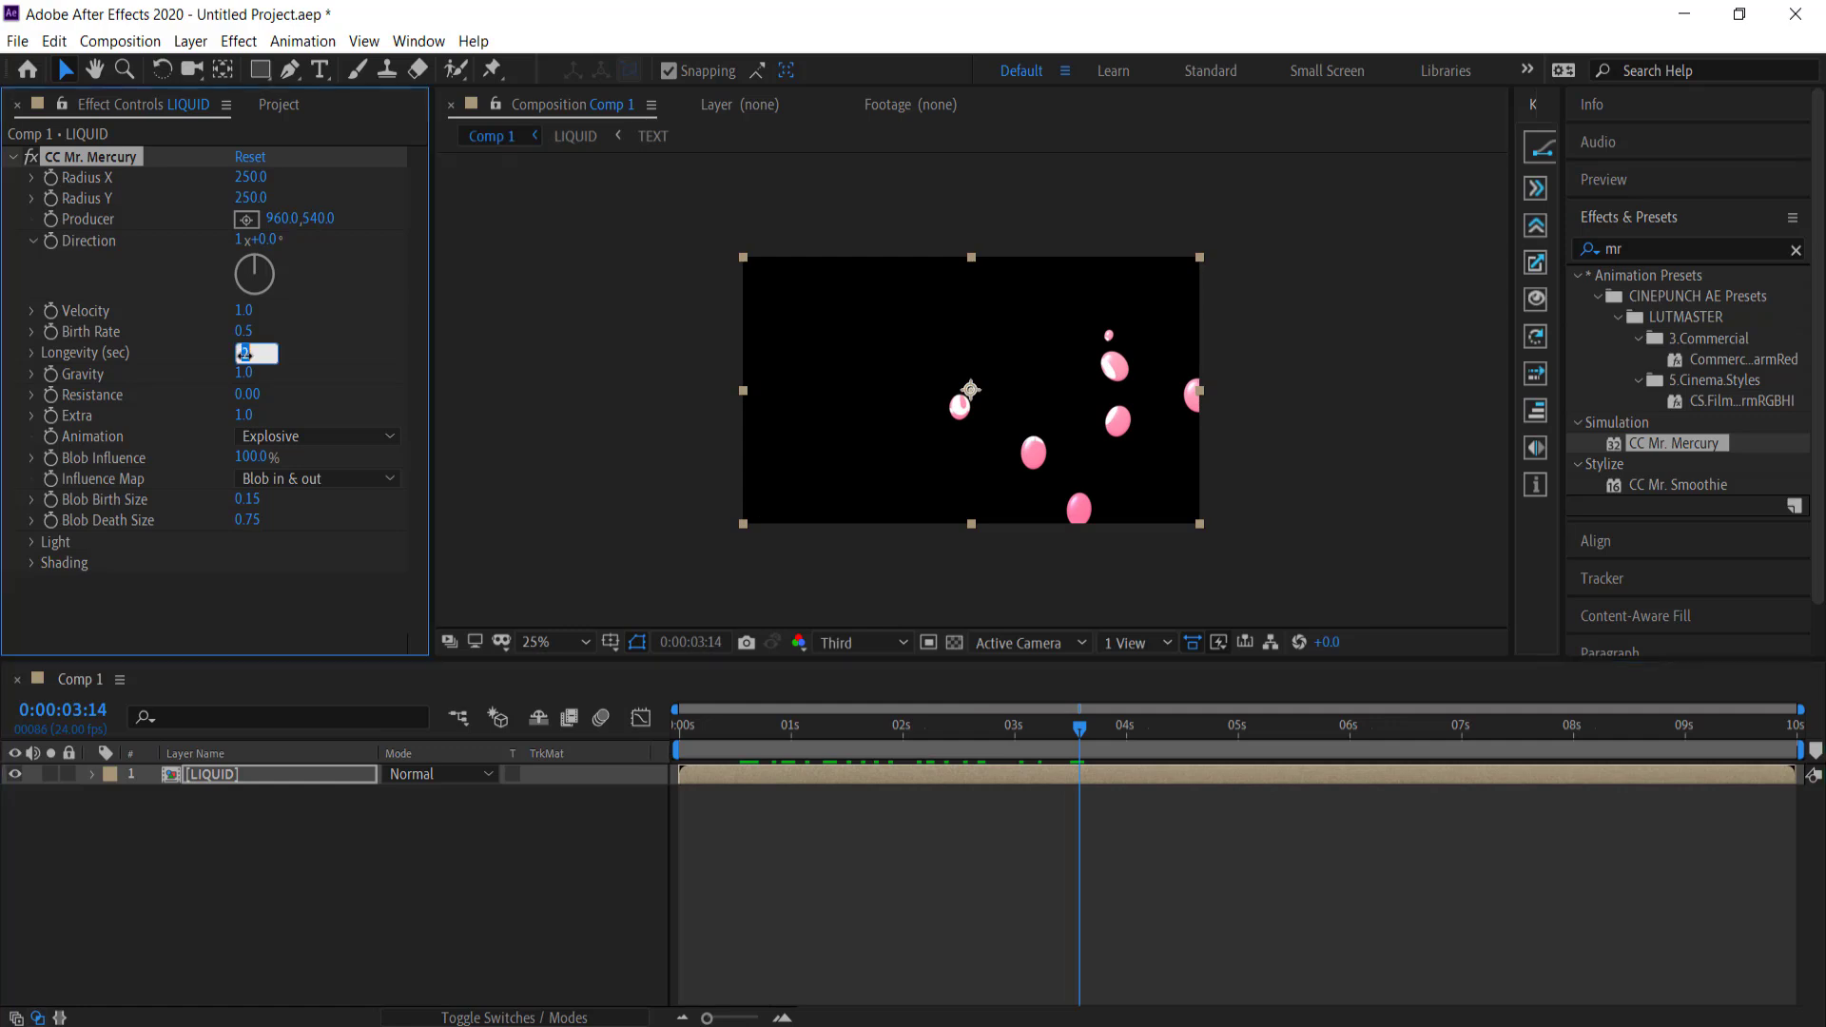
{"action": "type", "text": "3"}
{"action": "key", "text": "Return"}
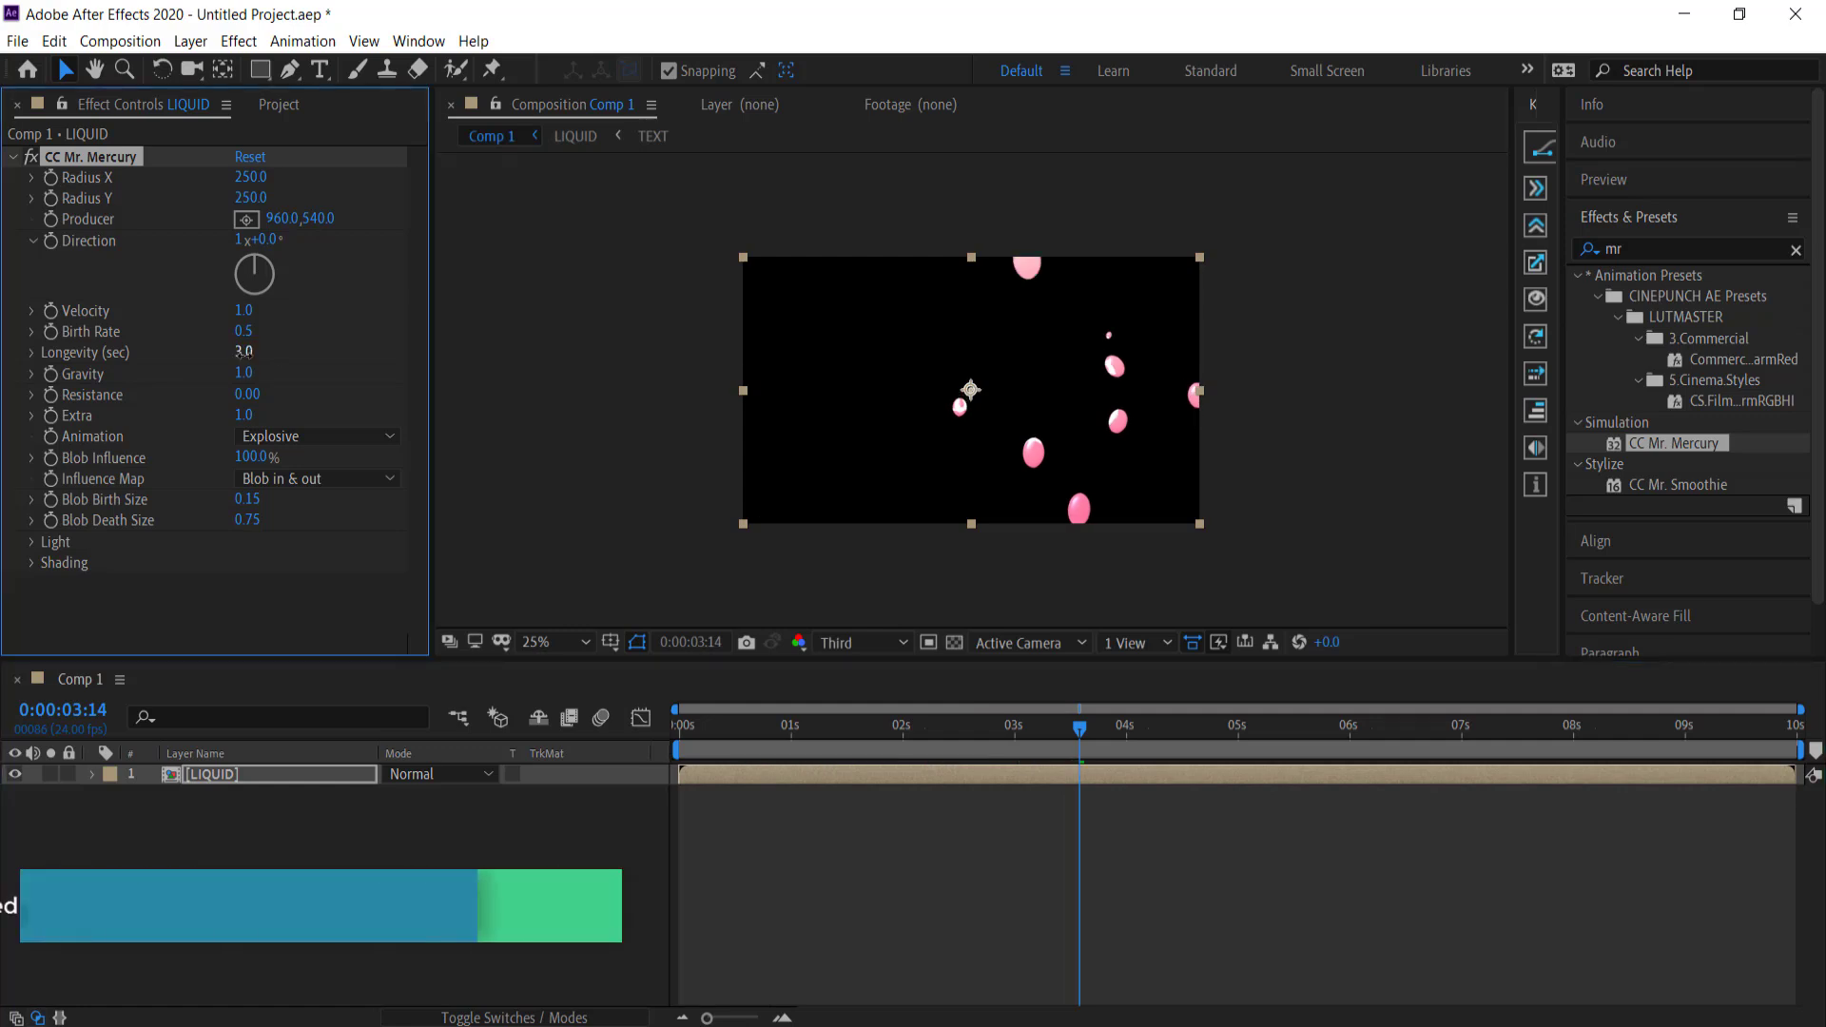
{"action": "left_click_drag", "start_coordinate": [1094, 729], "coordinate": [860, 716]}
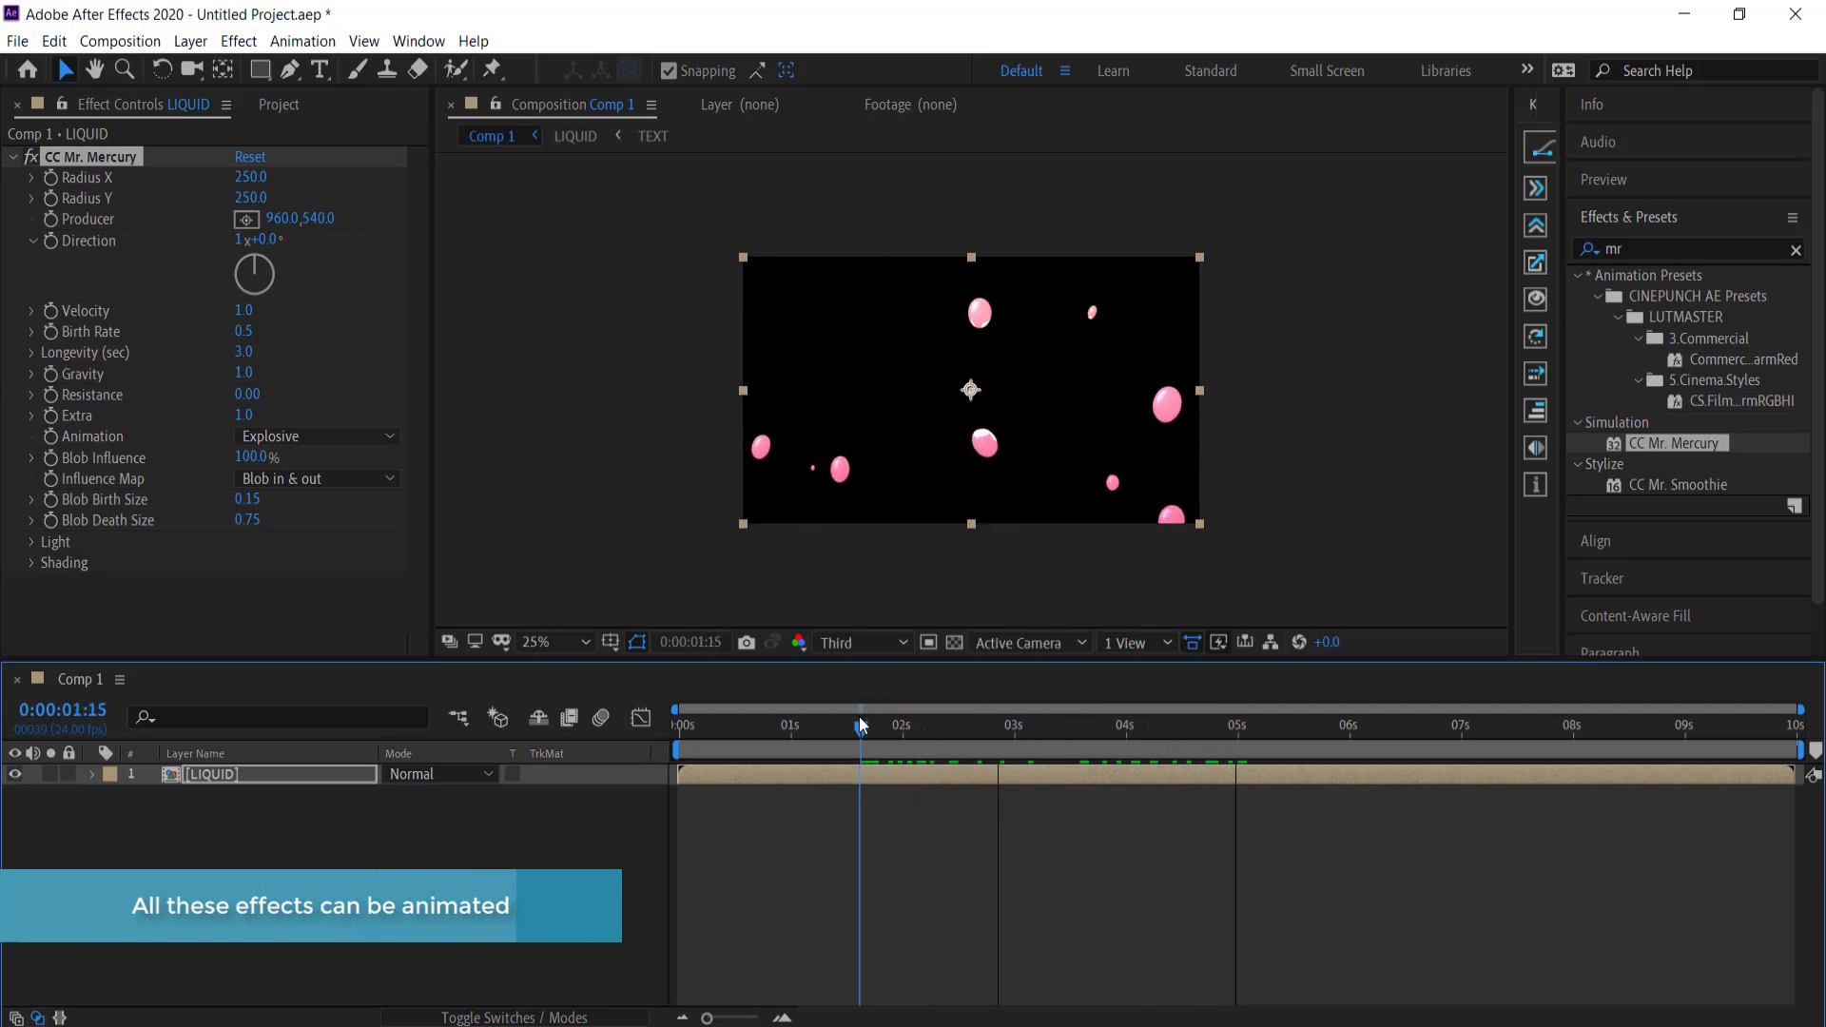
- Set the CC Mr. Mercury Gravity to 2 and Resistance to 0.50, previewing the blob motion for each
{"action": "left_click", "coordinate": [243, 374]}
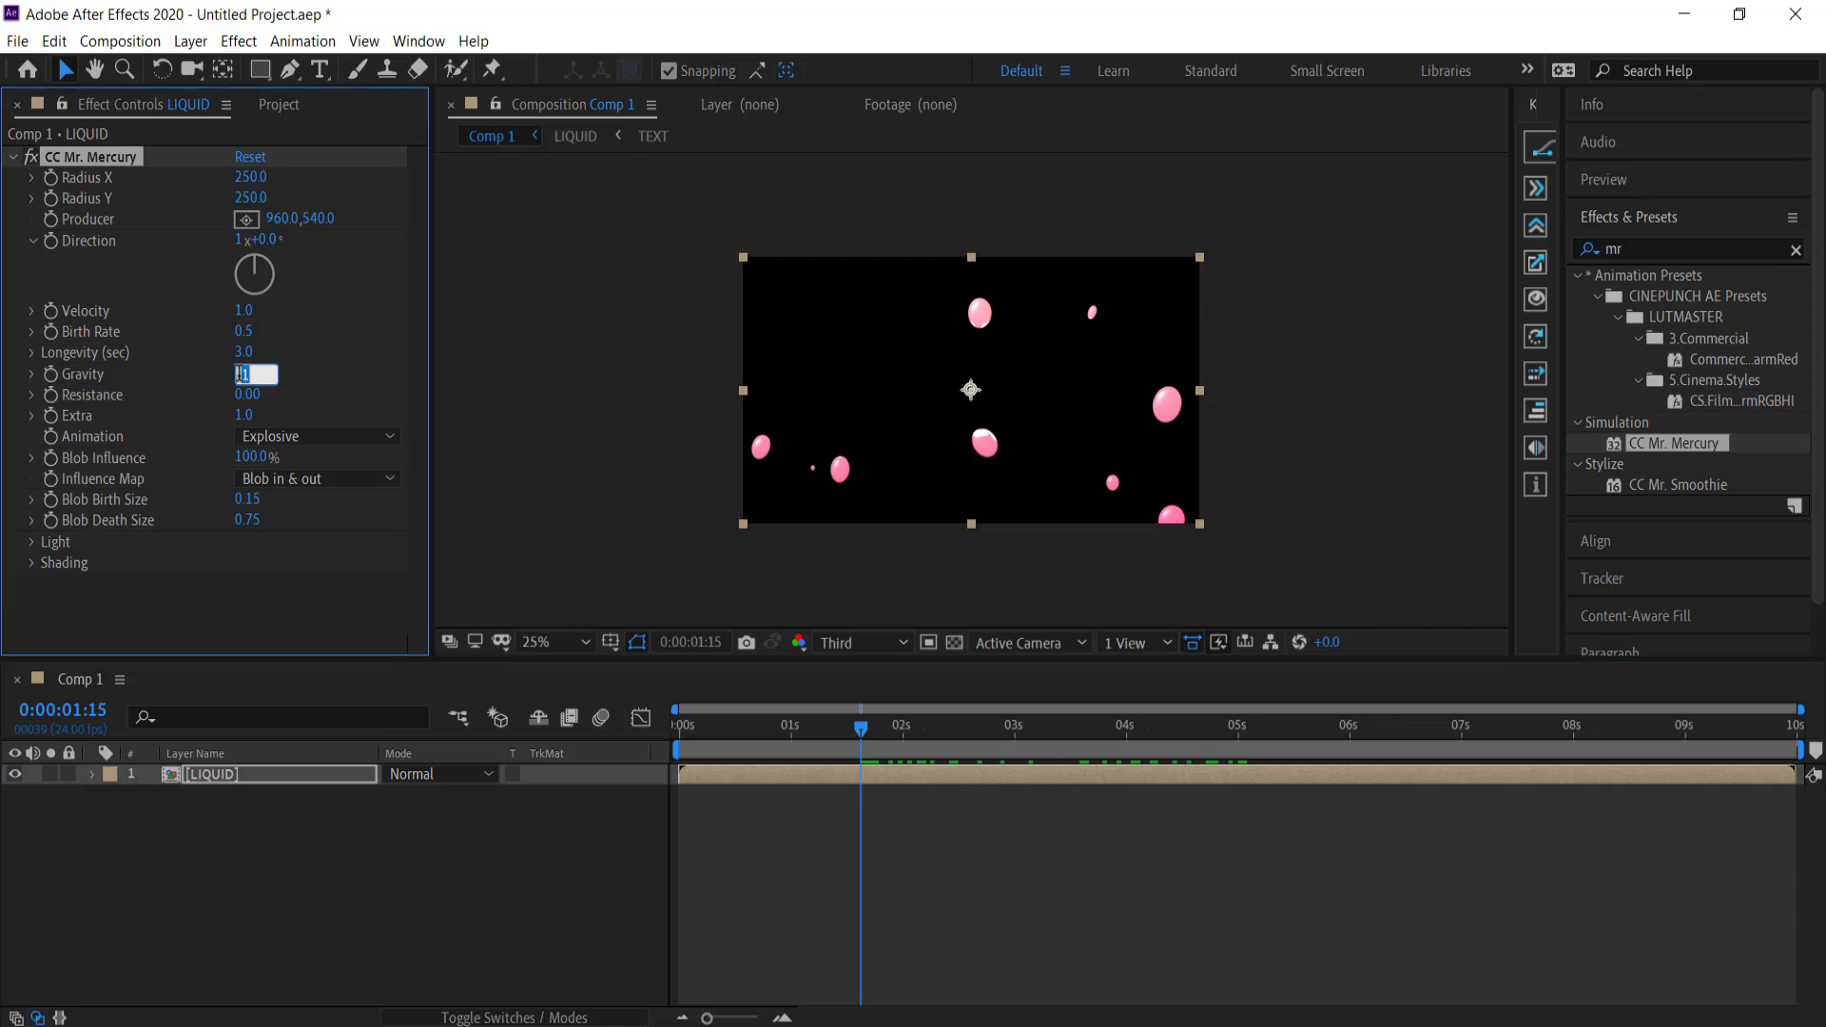
{"action": "type", "text": "2"}
{"action": "key", "text": "Return"}
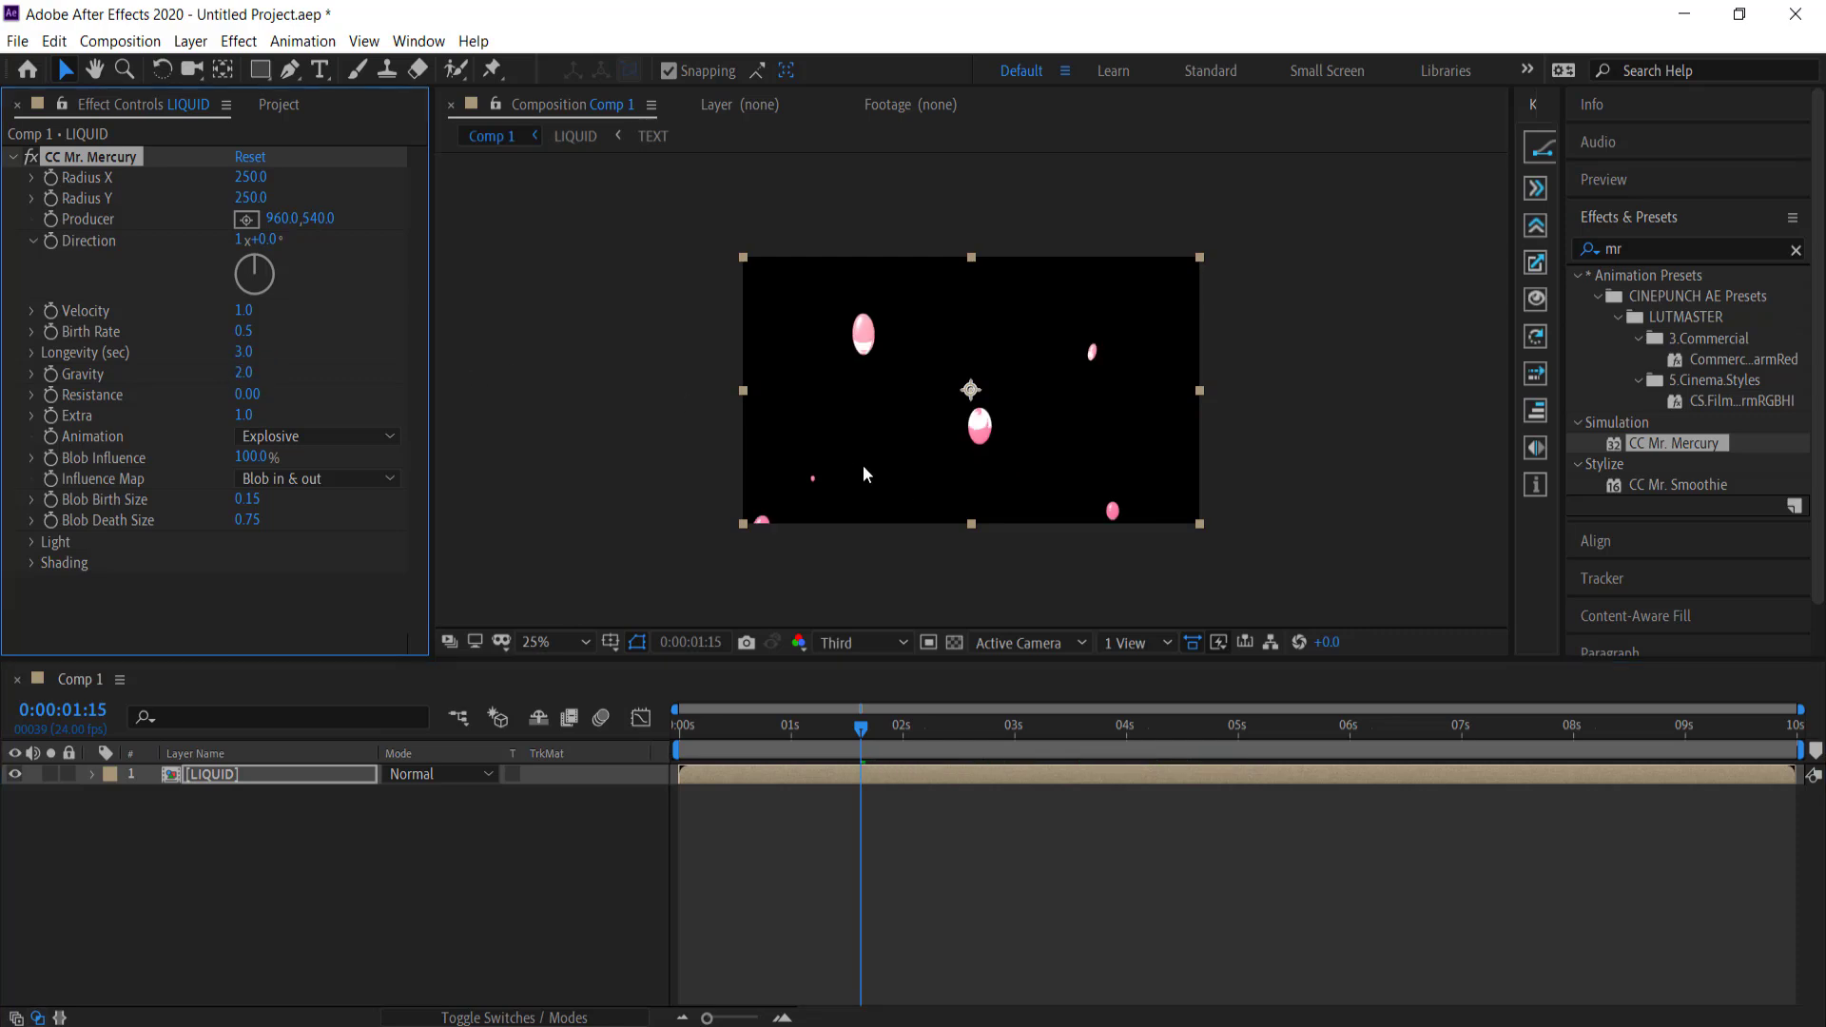
{"action": "left_click_drag", "start_coordinate": [863, 730], "coordinate": [968, 730]}
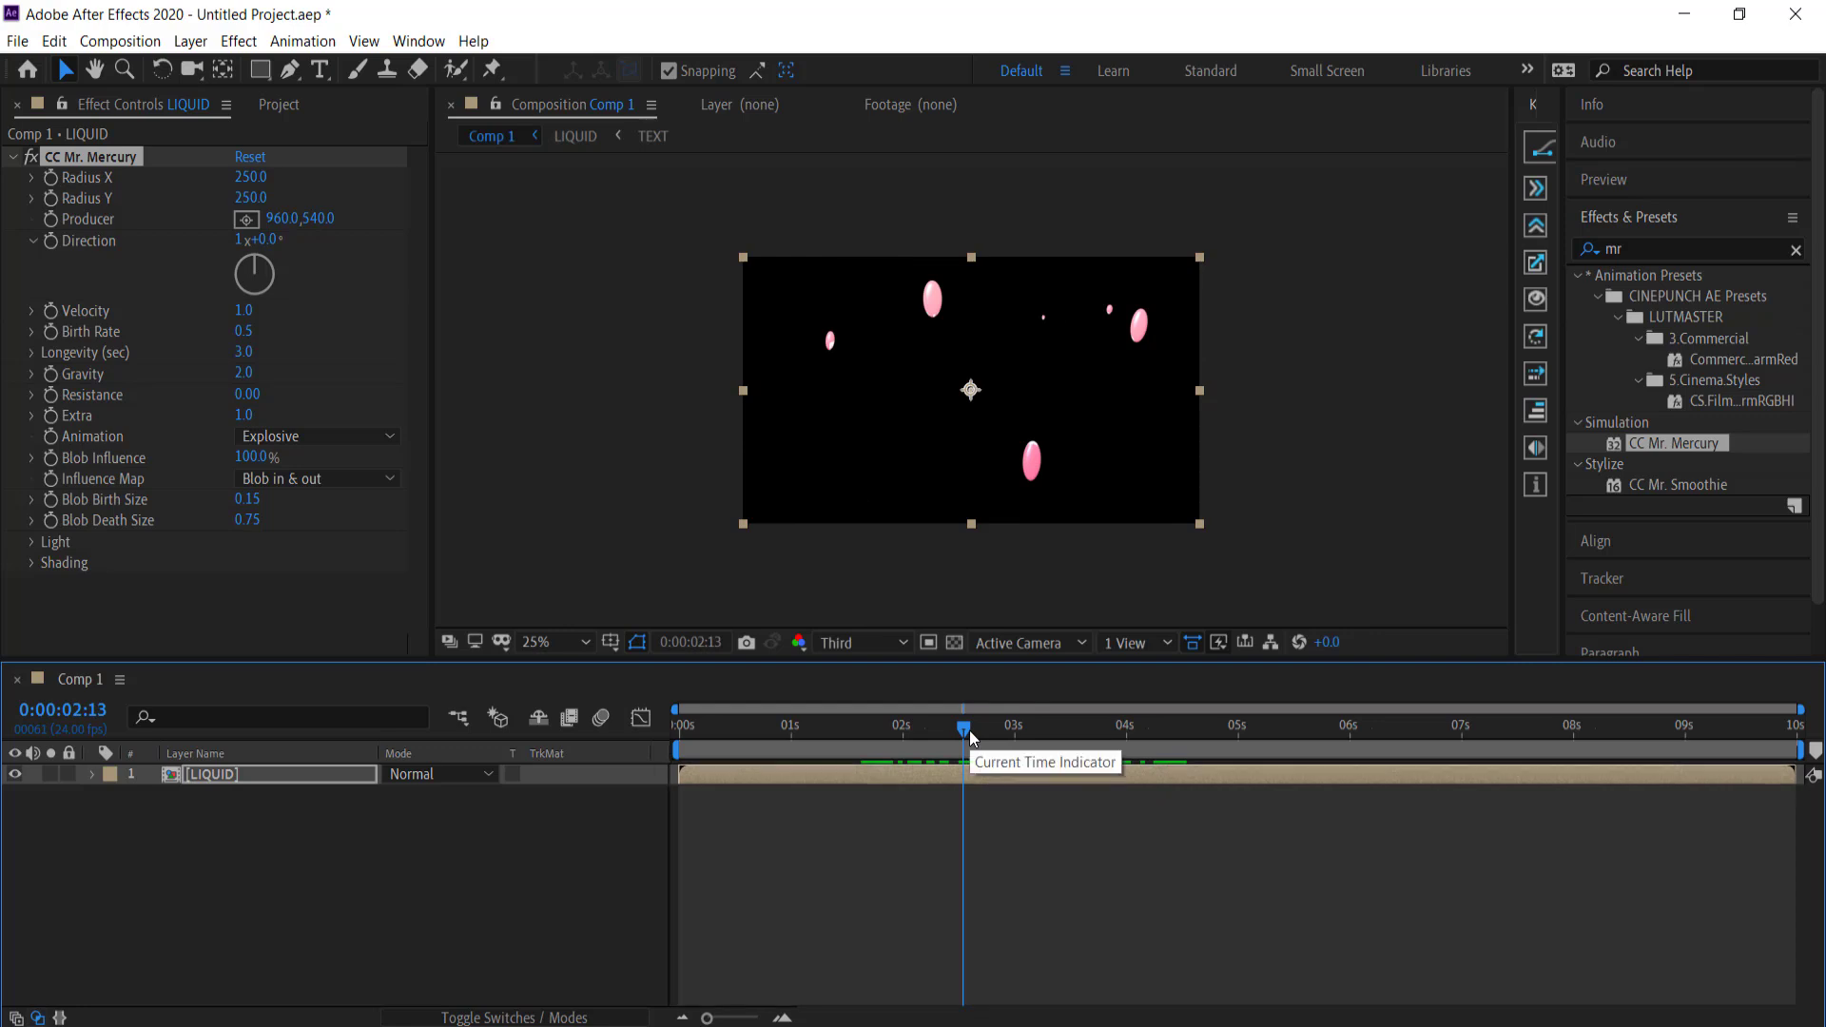
{"action": "left_click", "coordinate": [244, 396]}
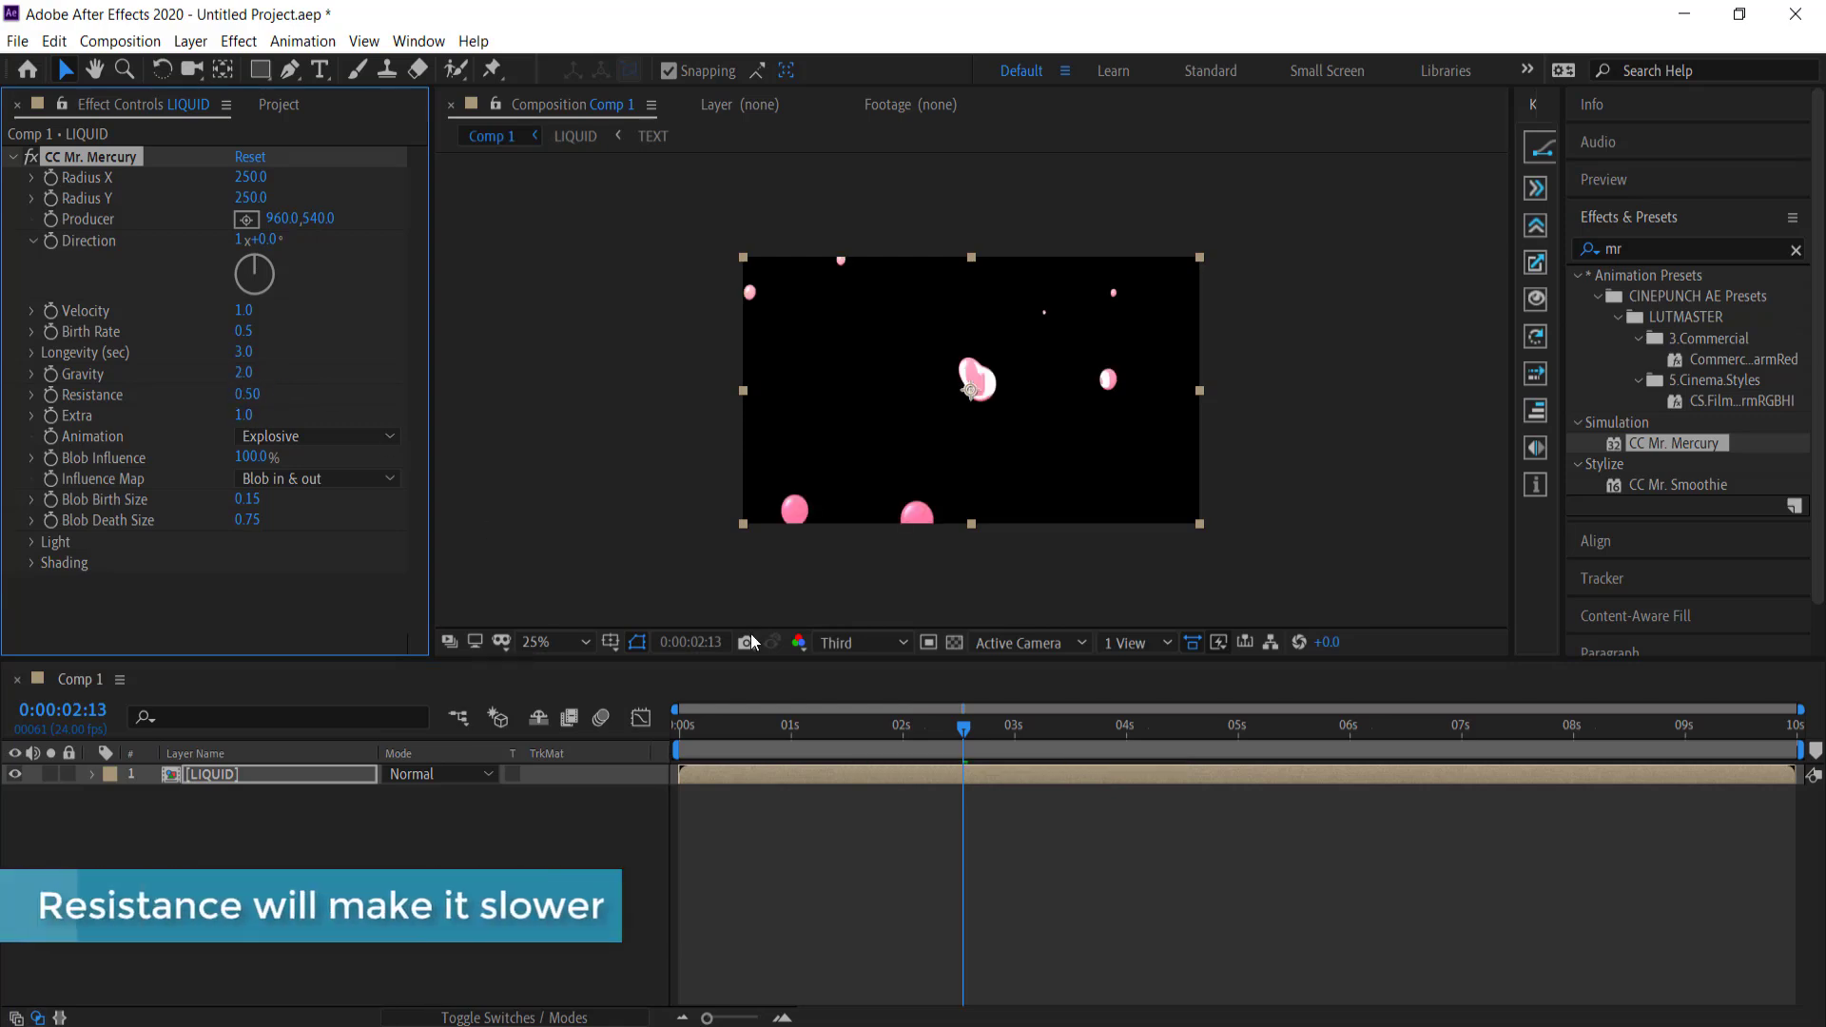
{"action": "left_click_drag", "start_coordinate": [964, 730], "coordinate": [881, 694]}
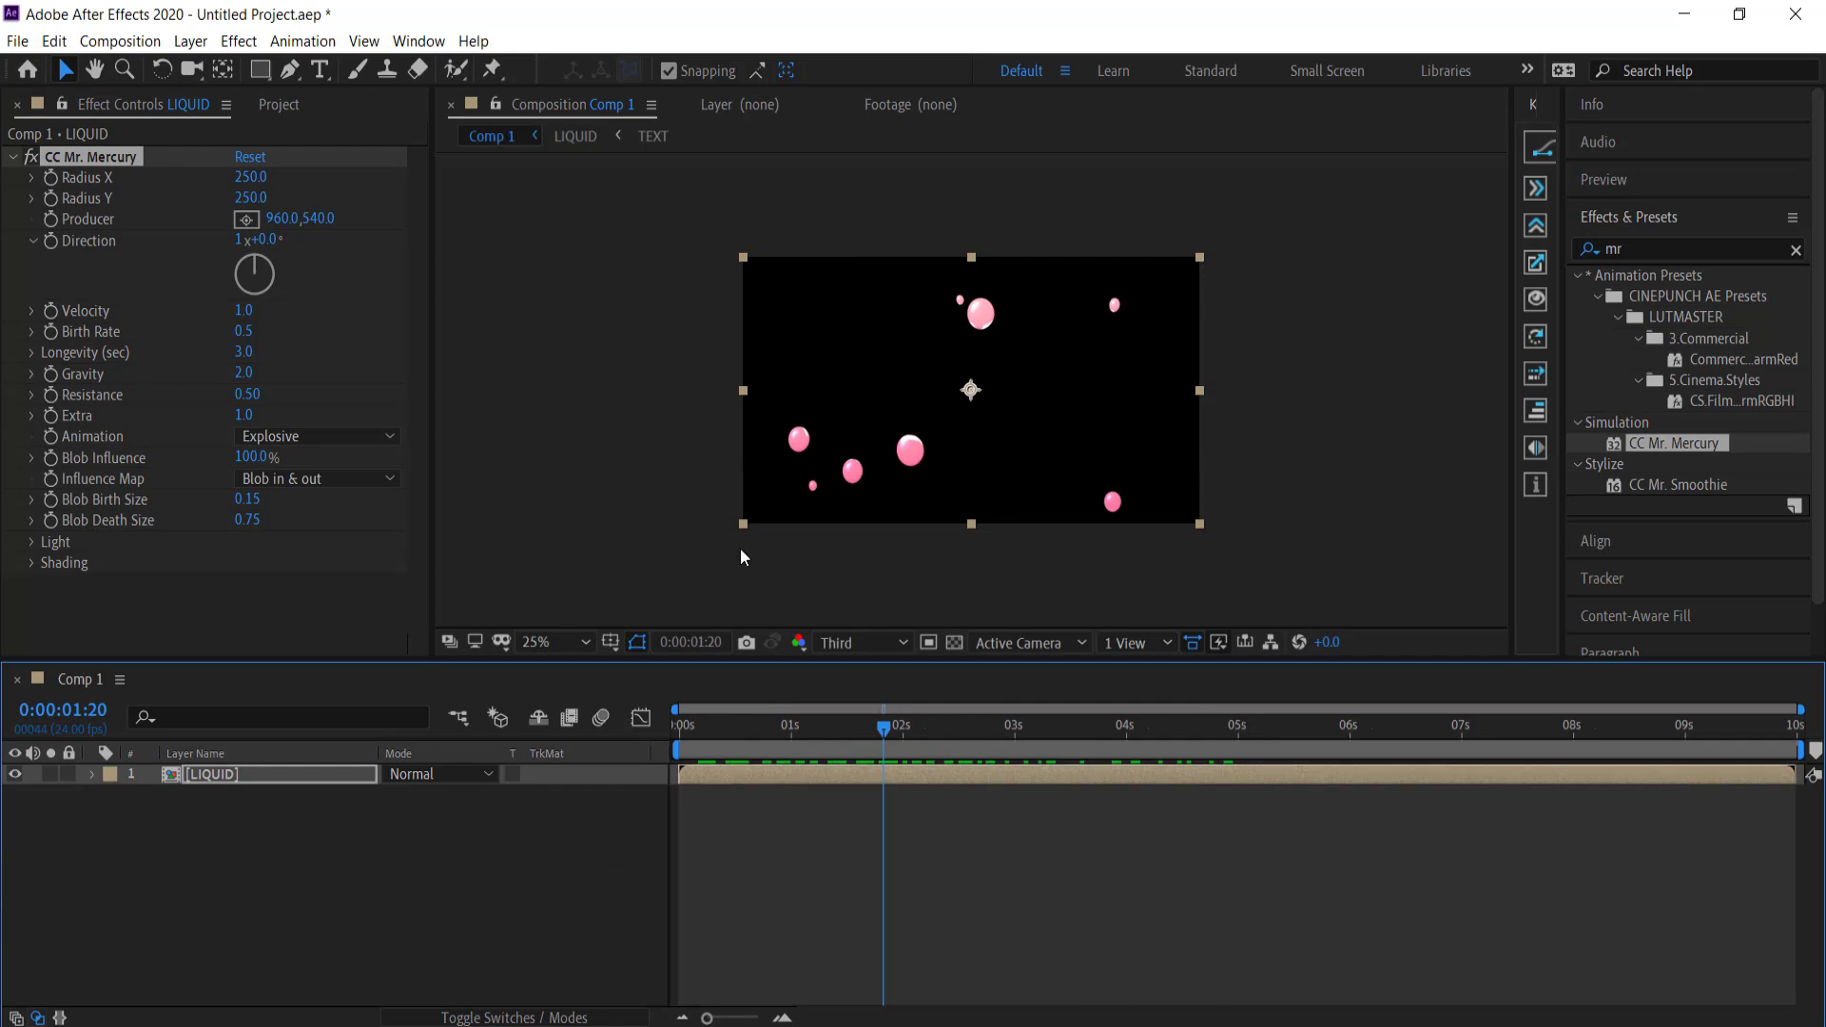
- Try the Twirl animation type in CC Mr. Mercury and preview the motion
{"action": "left_click", "coordinate": [276, 437]}
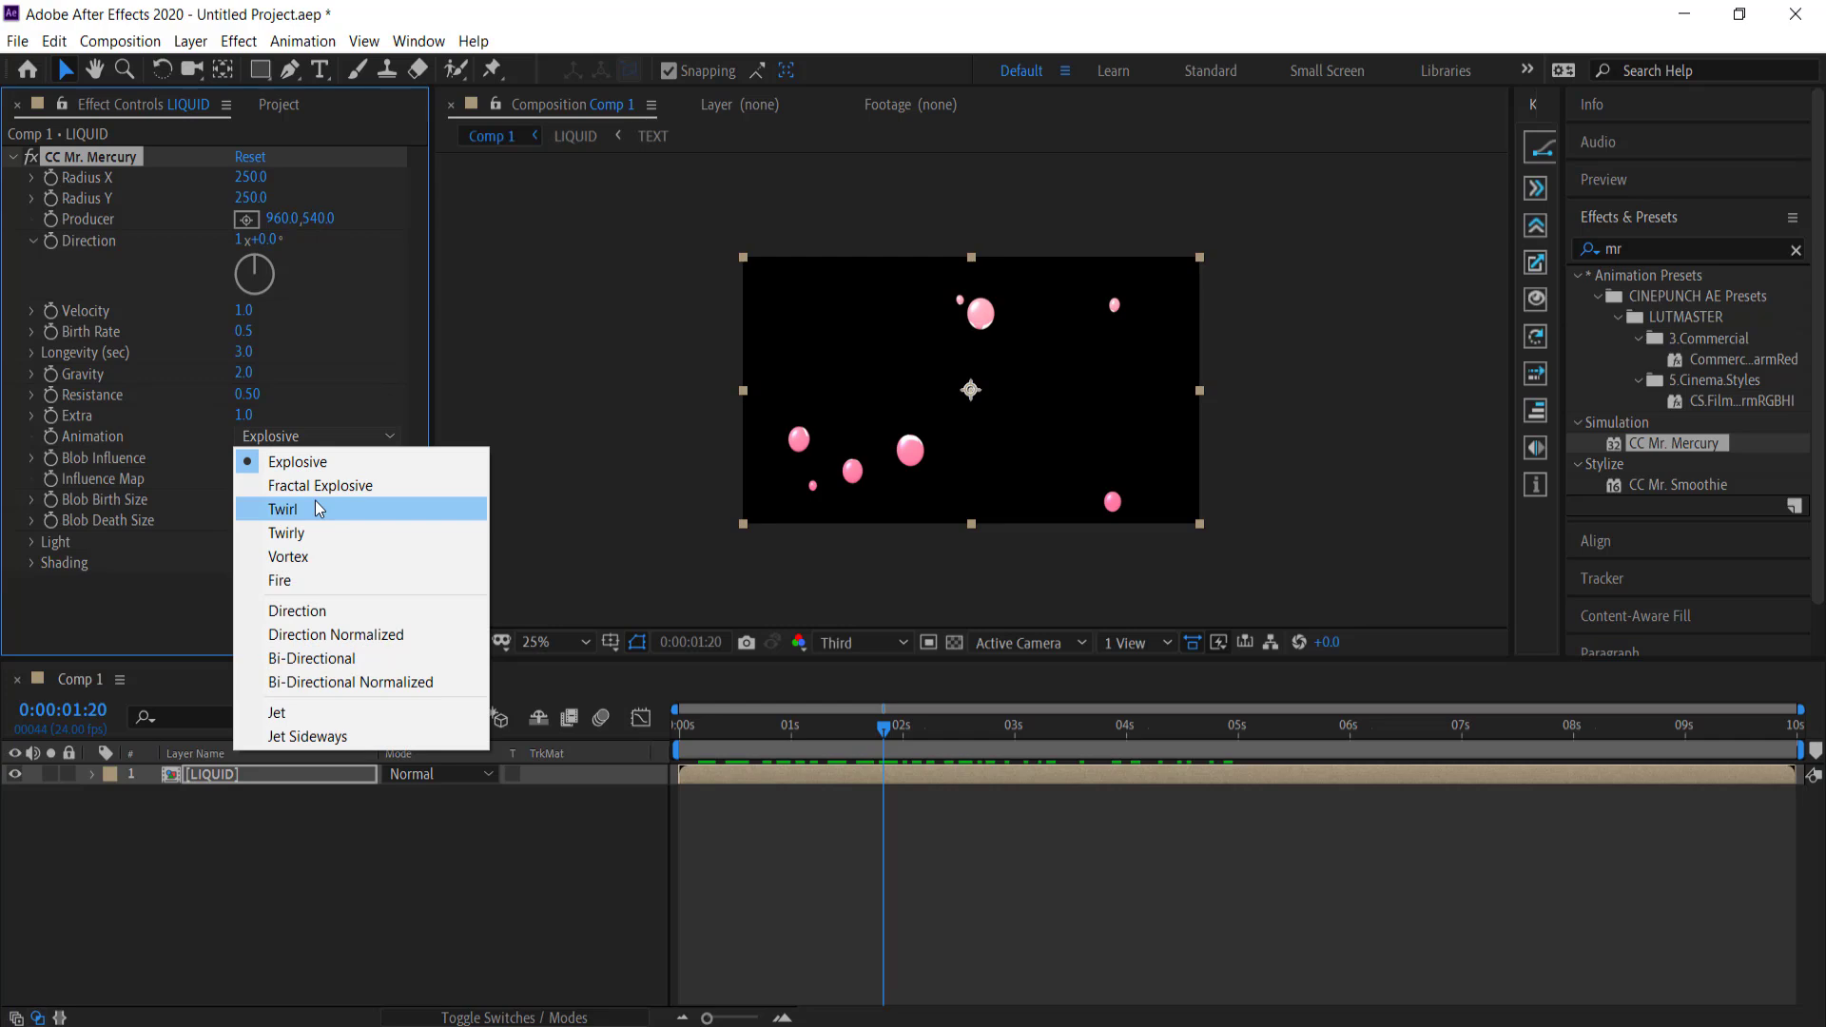
{"action": "left_click", "coordinate": [318, 512]}
{"action": "left_click_drag", "start_coordinate": [892, 732], "coordinate": [1043, 731]}
- Set the CC Mr. Mercury Animation type to Twirly and preview the motion
{"action": "left_click", "coordinate": [286, 437]}
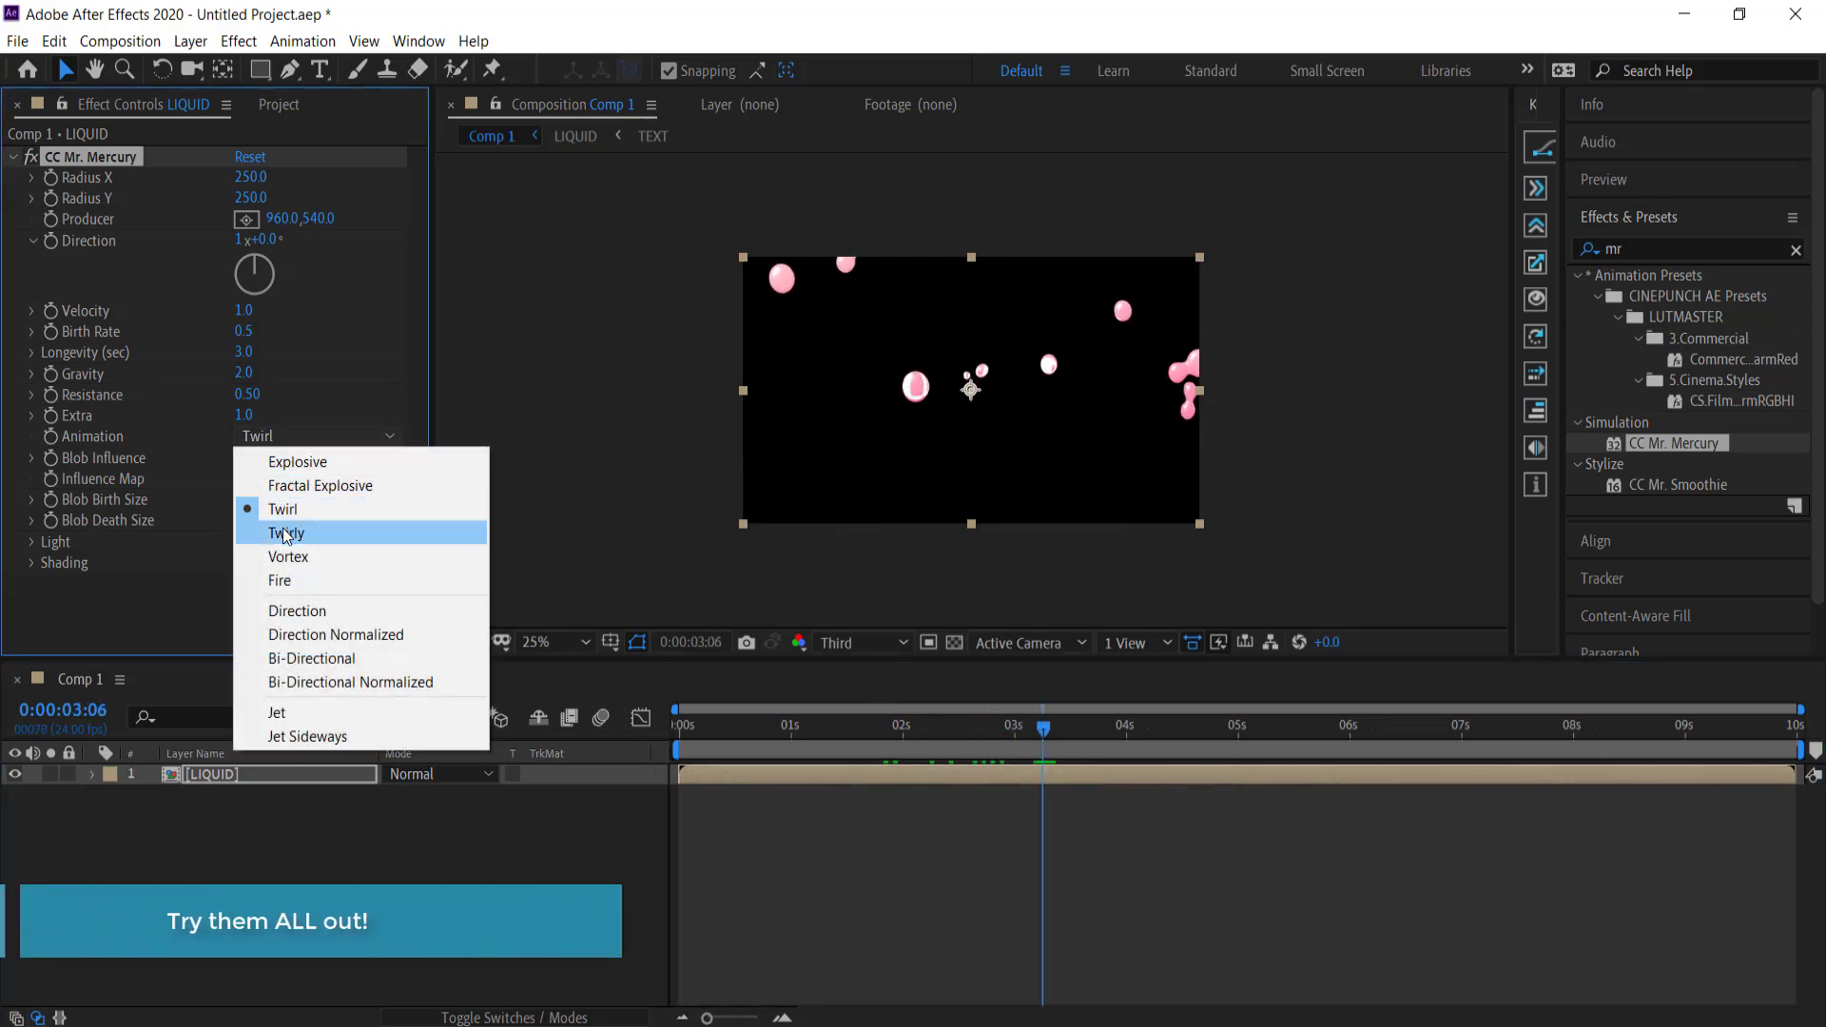
{"action": "left_click", "coordinate": [287, 533]}
{"action": "left_click", "coordinate": [1038, 730]}
{"action": "key", "text": "space"}
{"action": "left_click_drag", "start_coordinate": [1040, 730], "coordinate": [976, 730]}
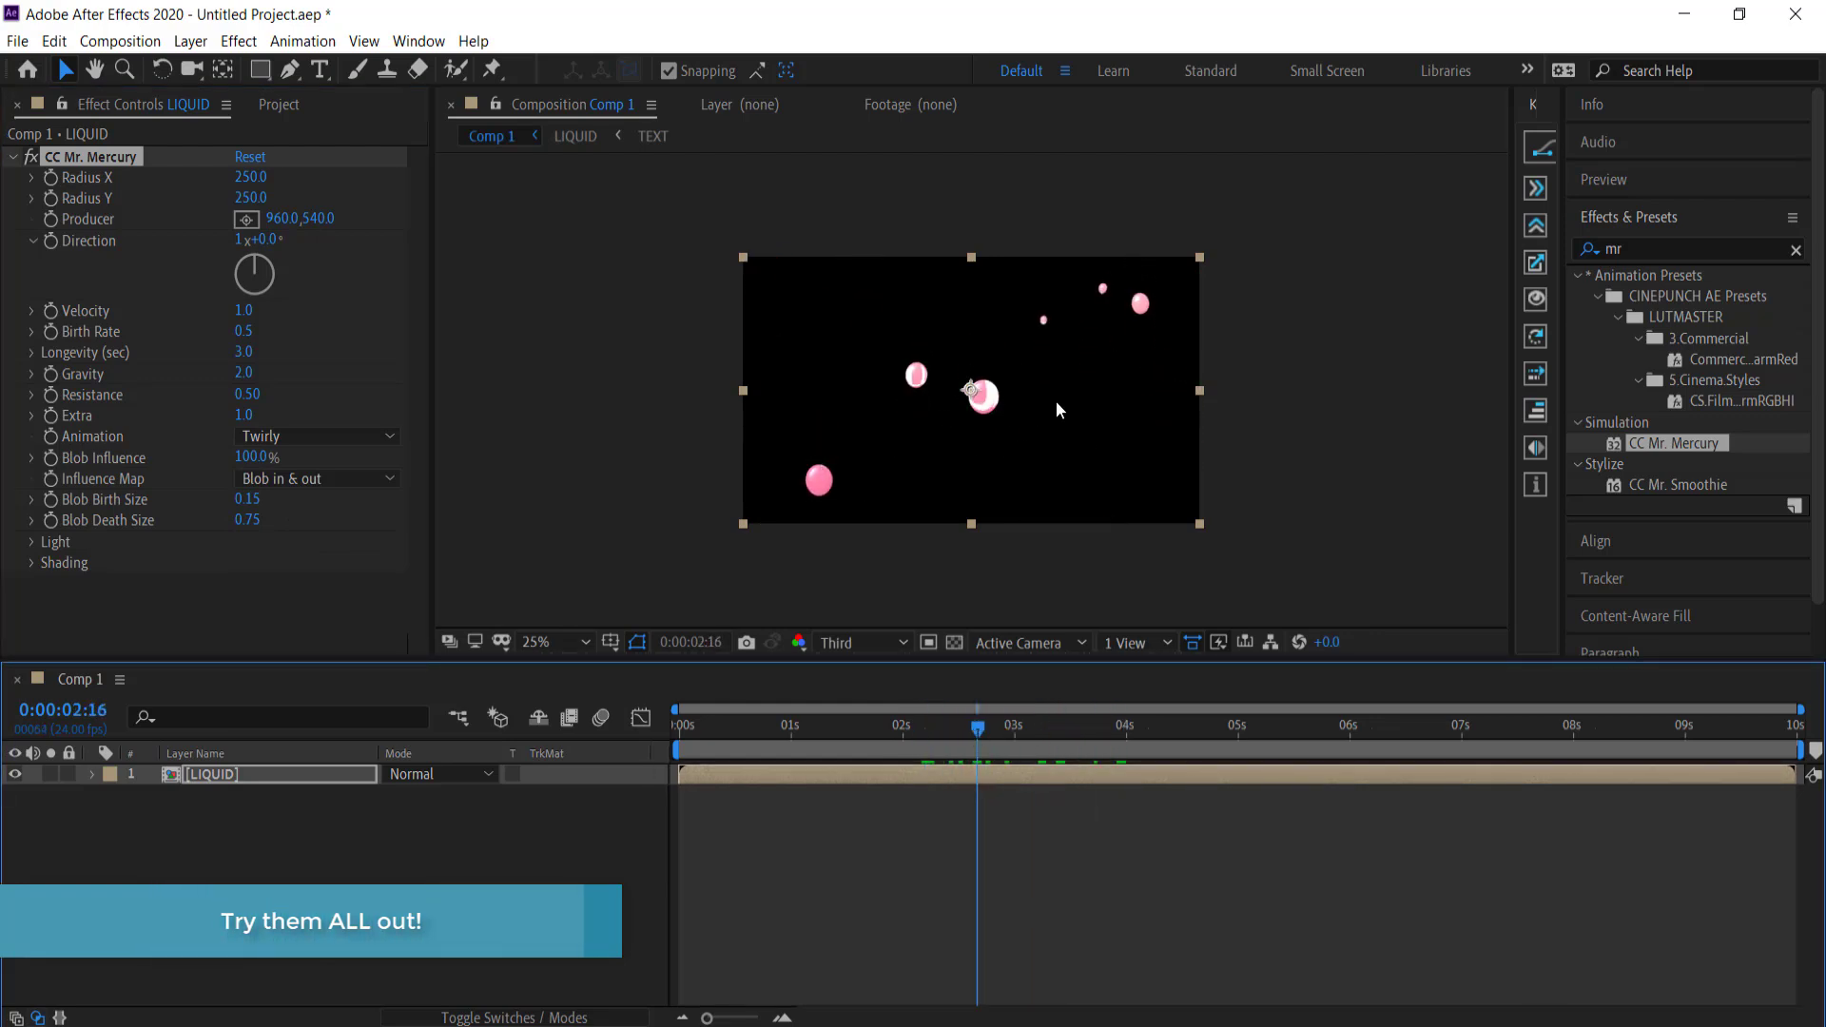
- Try a CC Mr. Mercury Blob Birth Size of 4
{"action": "left_click", "coordinate": [246, 500]}
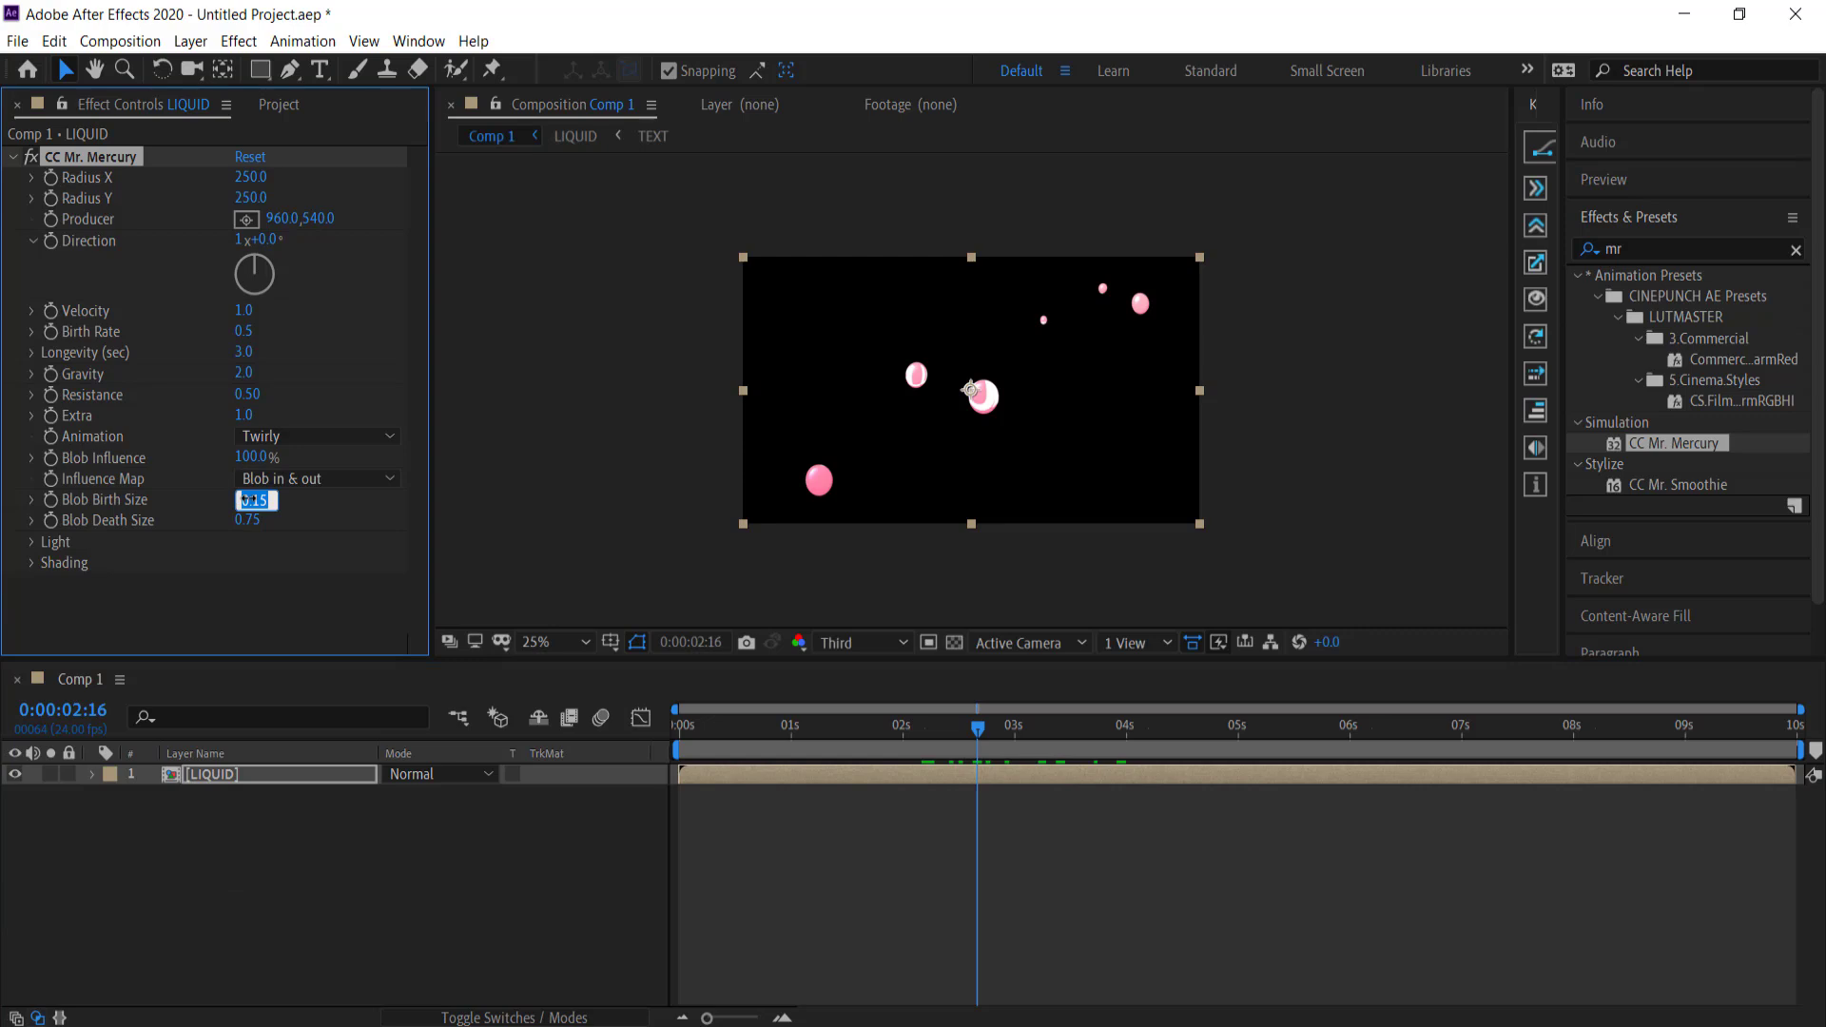
{"action": "type", "text": "4"}
{"action": "key", "text": "Return"}
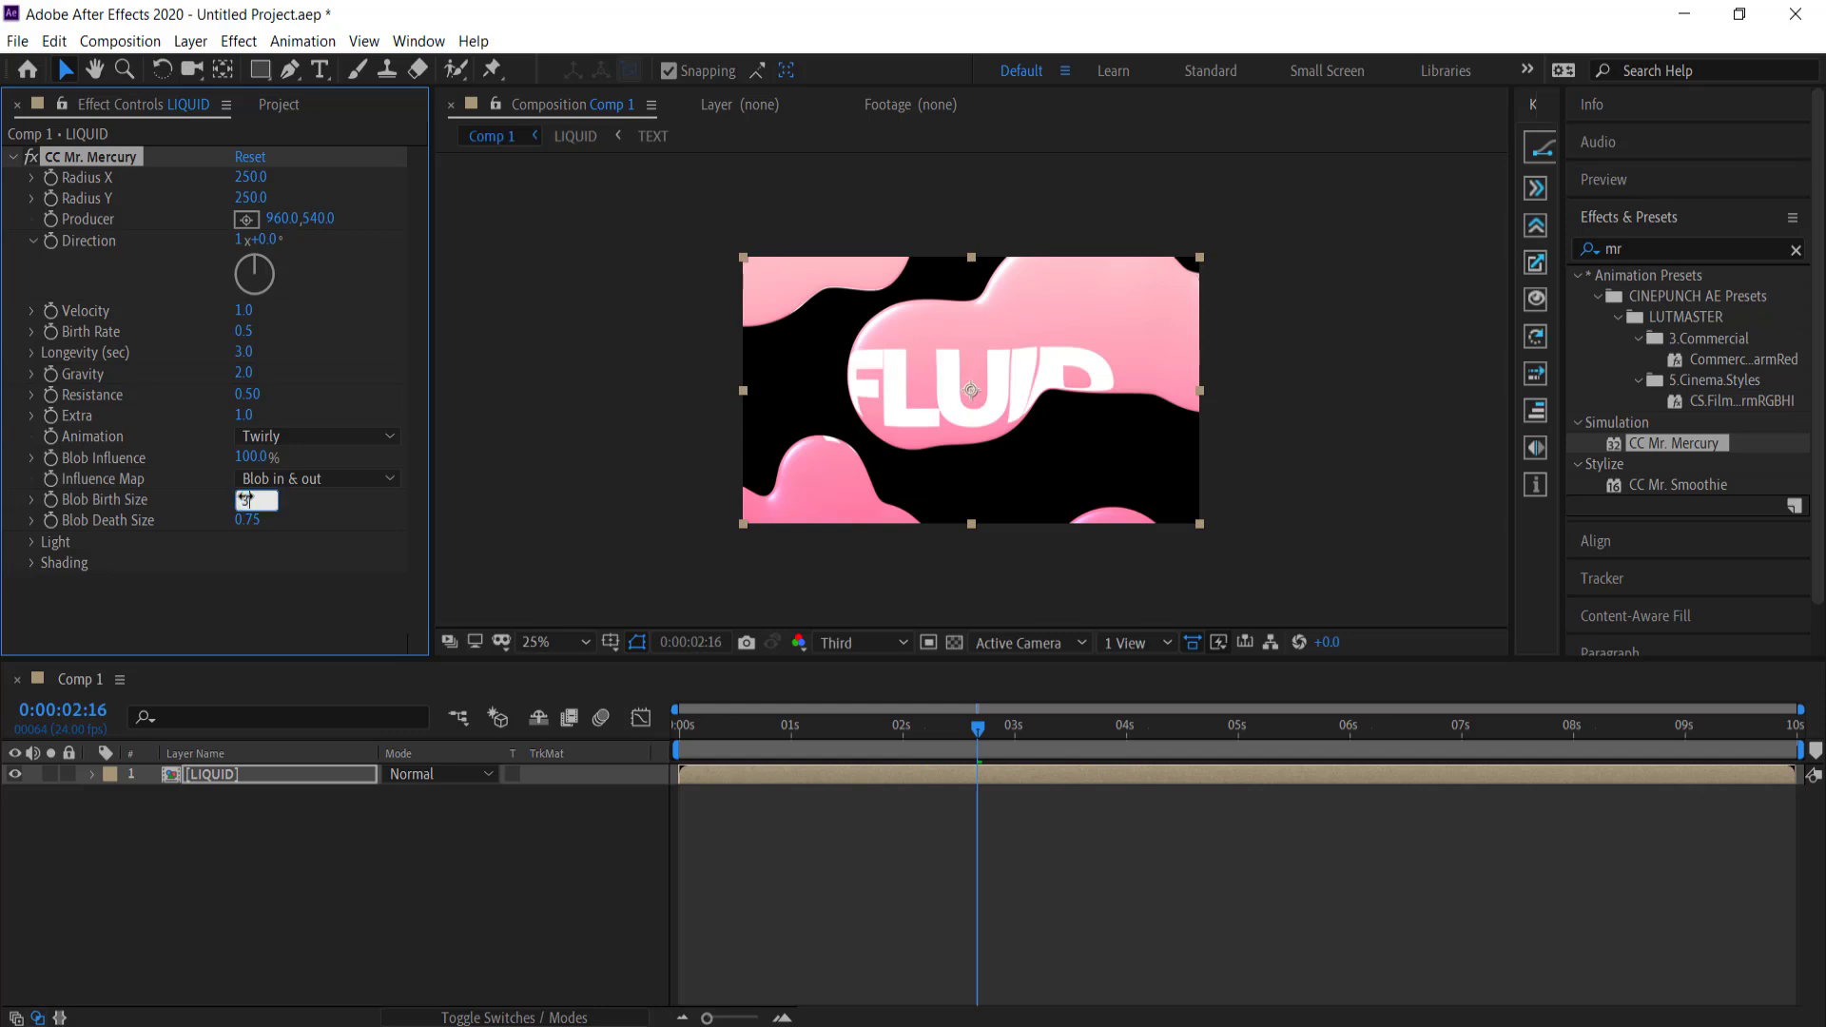
- Set the CC Mr. Mercury Blob Birth Size to 3 and Blob Death Size to 1, and preview the larger blobs
{"action": "left_click", "coordinate": [247, 499]}
{"action": "type", "text": "3"}
{"action": "key", "text": "Return"}
{"action": "left_click", "coordinate": [246, 521]}
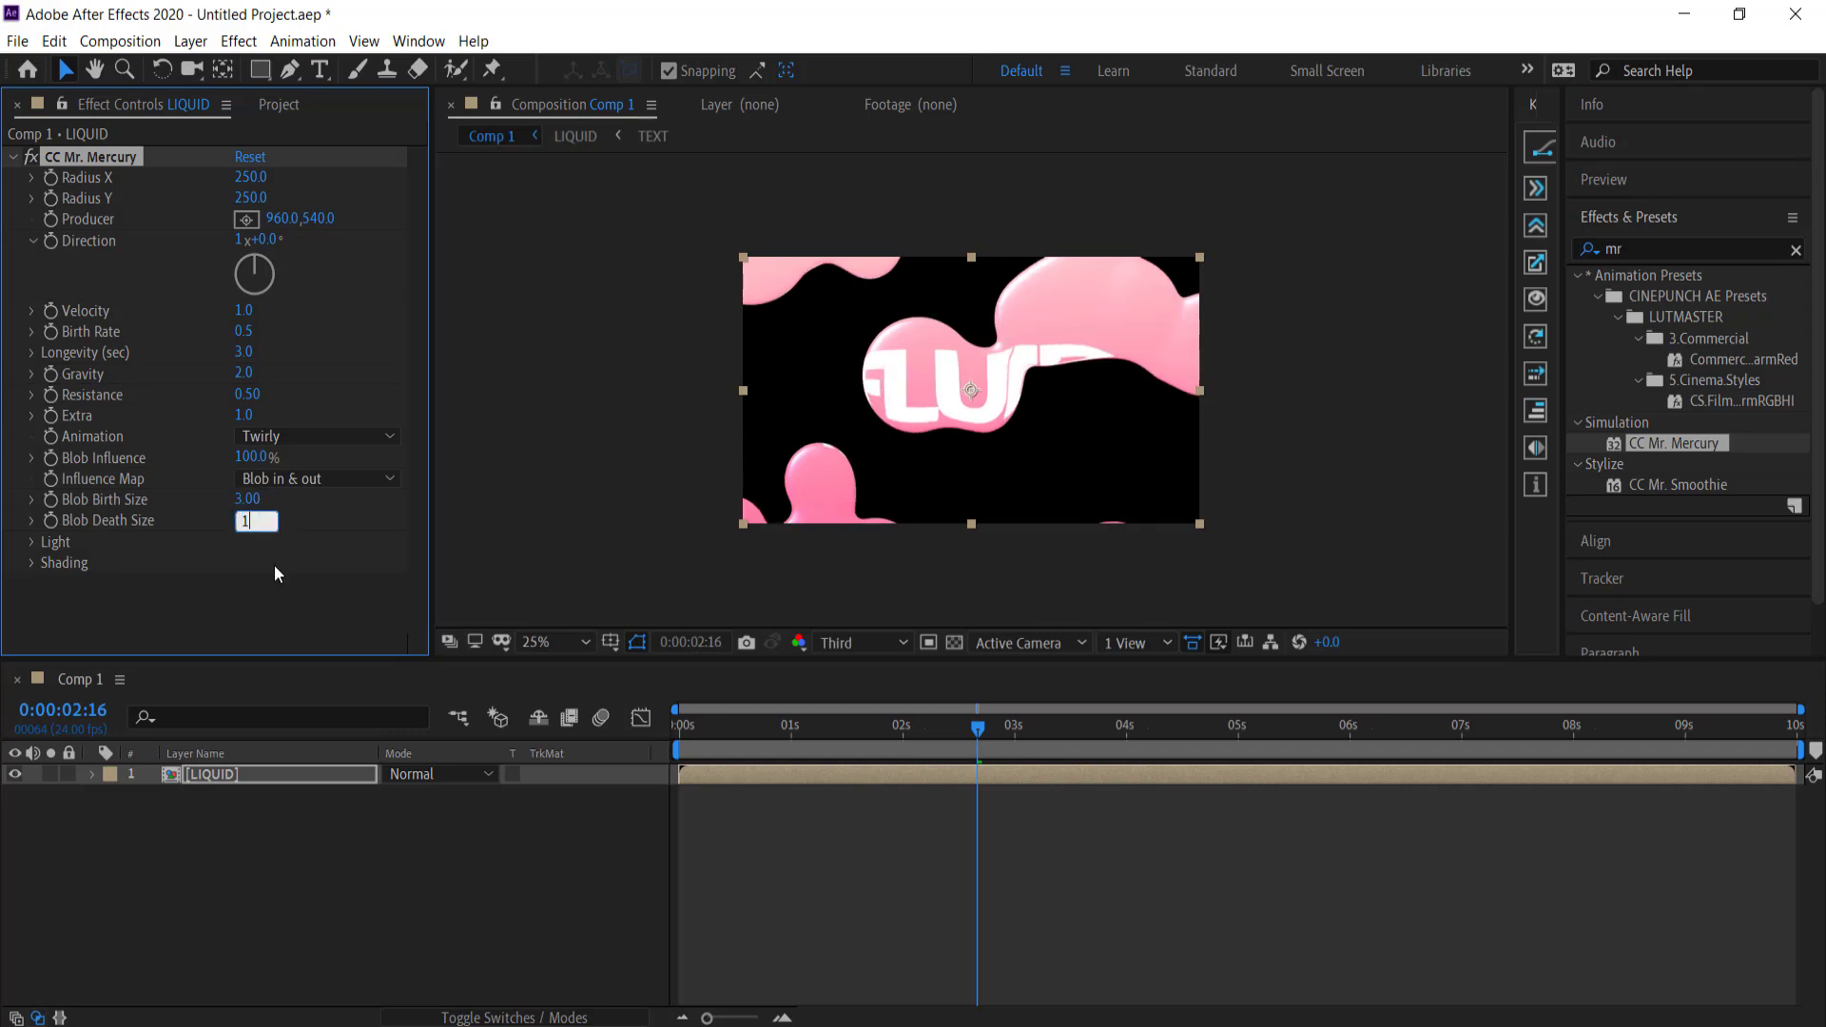
{"action": "key", "text": "Return"}
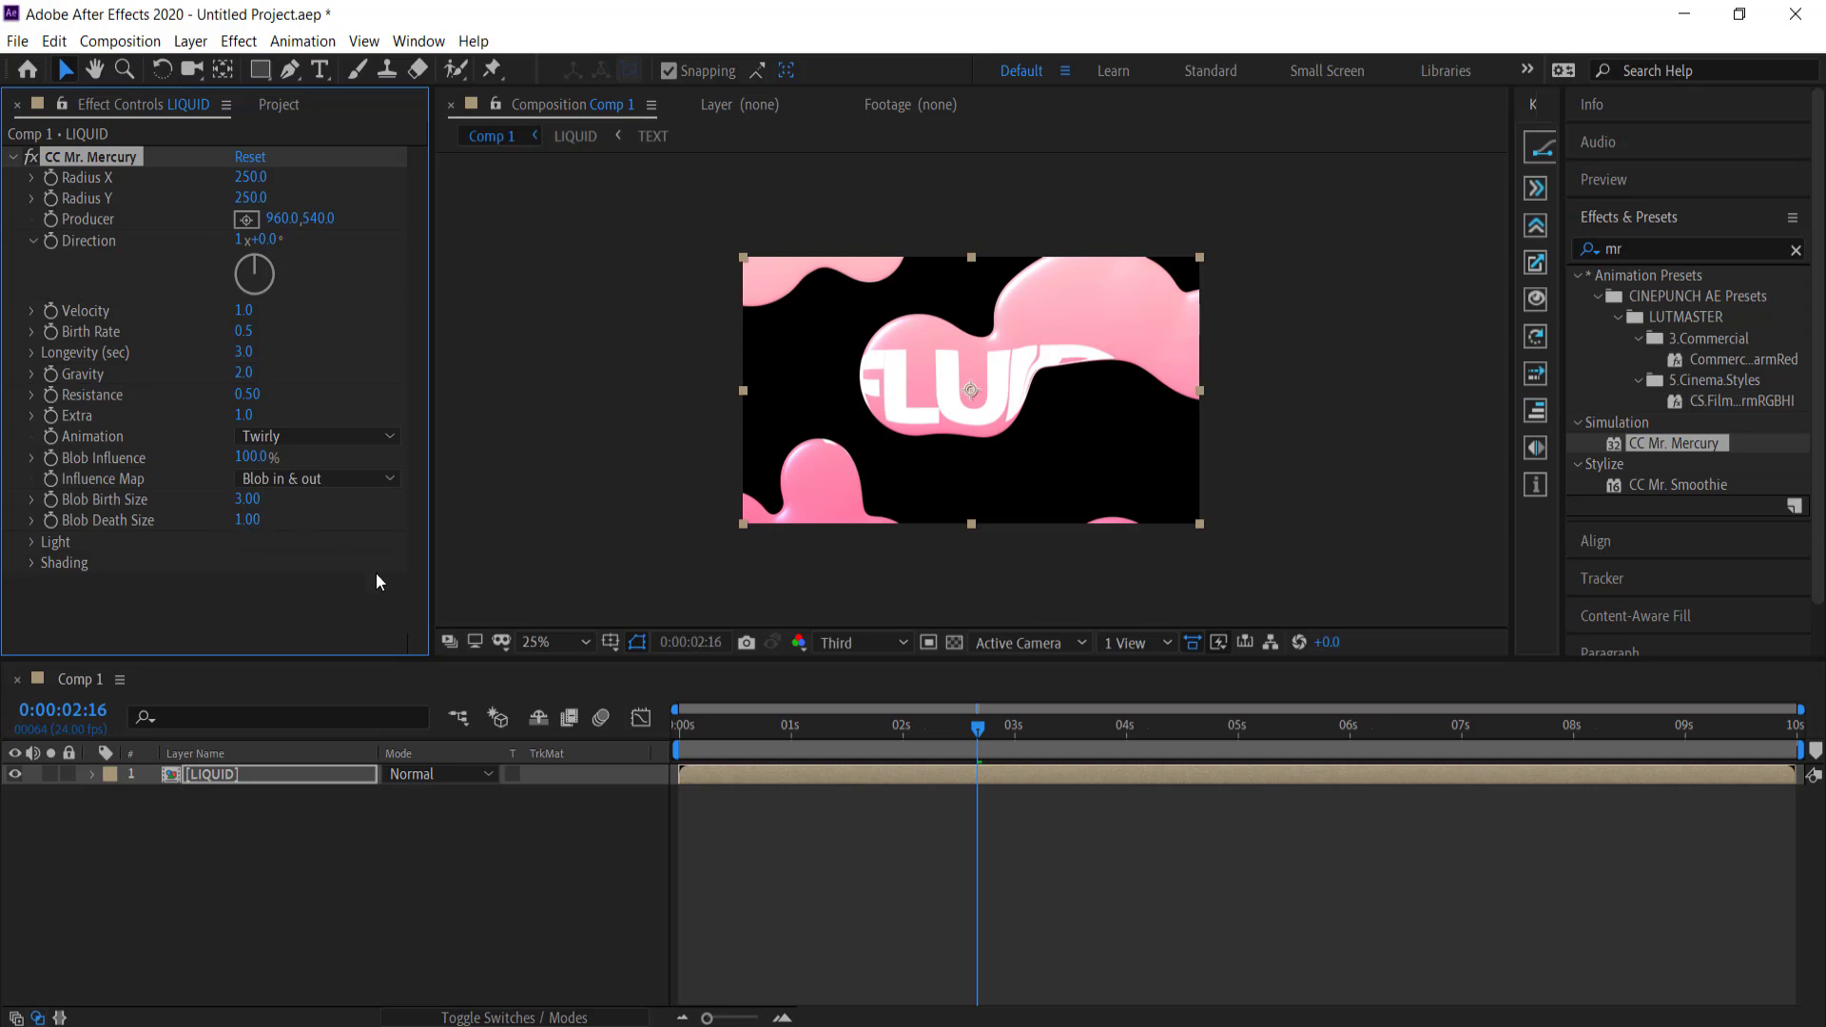
{"action": "left_click_drag", "start_coordinate": [975, 734], "coordinate": [1040, 732]}
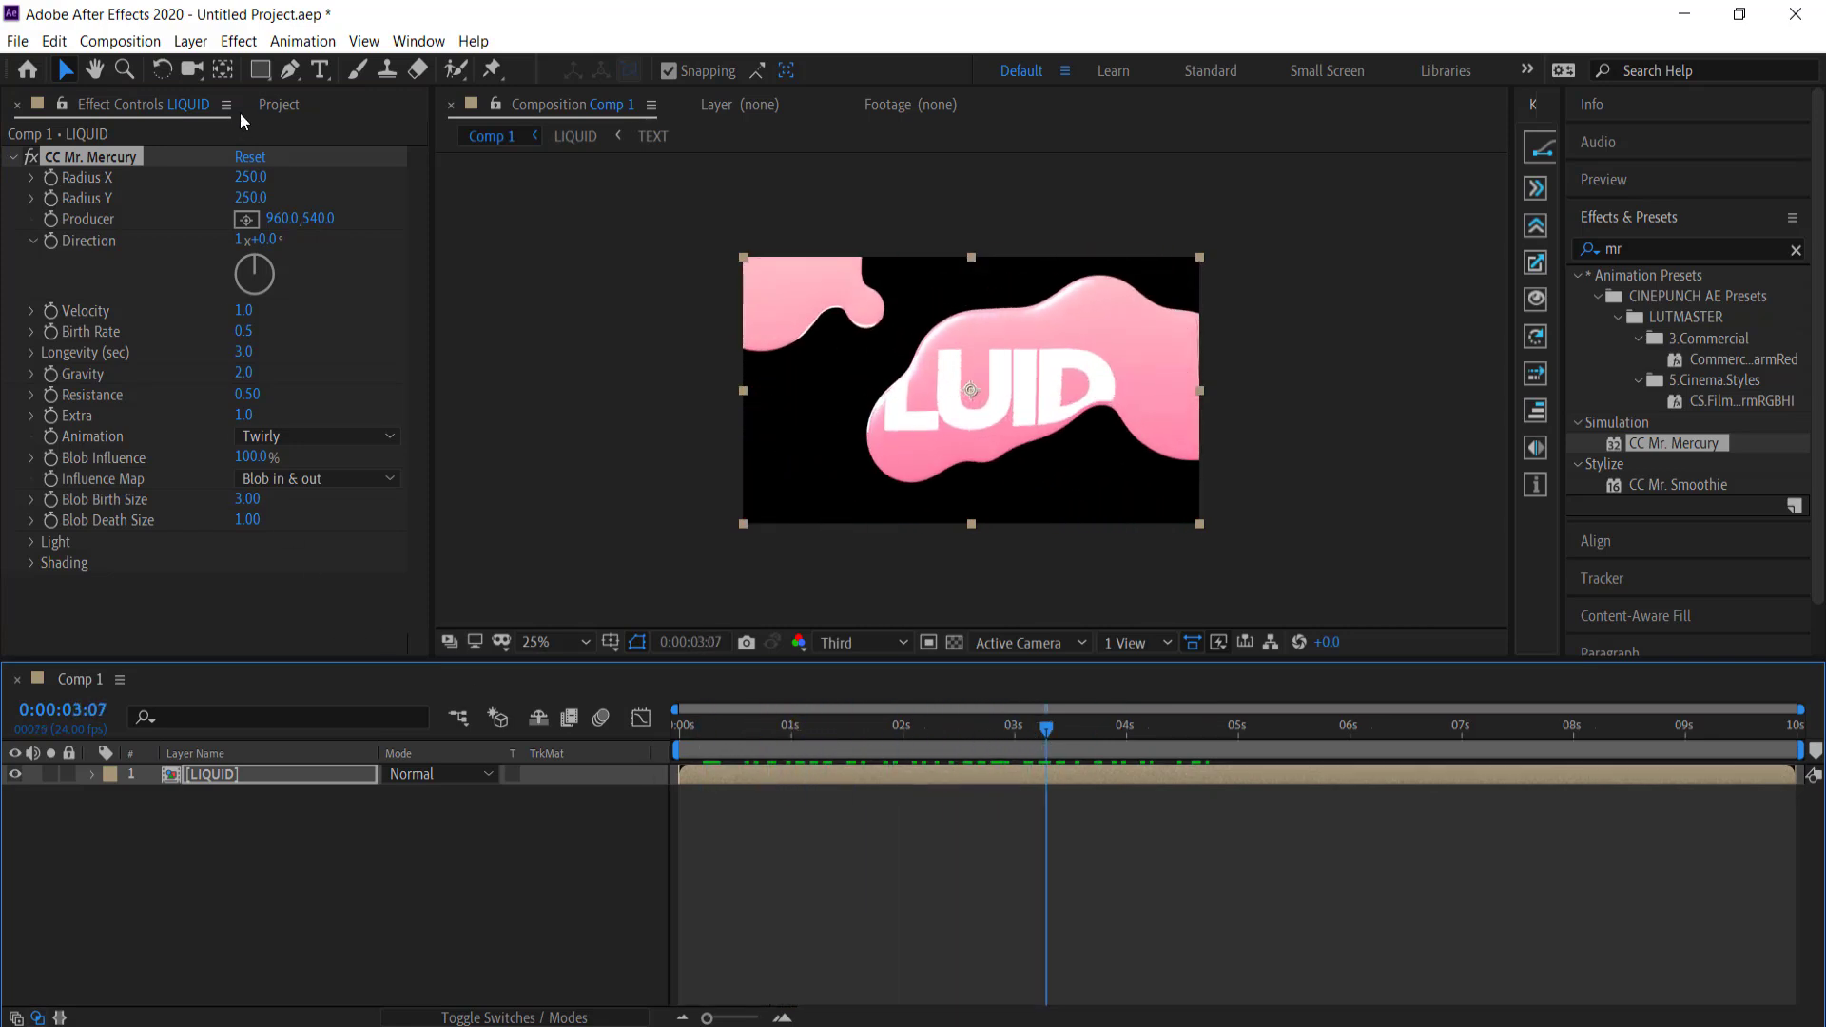
- Add the TEXT composition as a layer beneath LIQUID in Comp 1 and preview from the start
{"action": "left_click", "coordinate": [274, 104]}
{"action": "left_click_drag", "start_coordinate": [69, 399], "coordinate": [224, 804]}
{"action": "left_click_drag", "start_coordinate": [1046, 730], "coordinate": [666, 725]}
{"action": "key", "text": "space"}
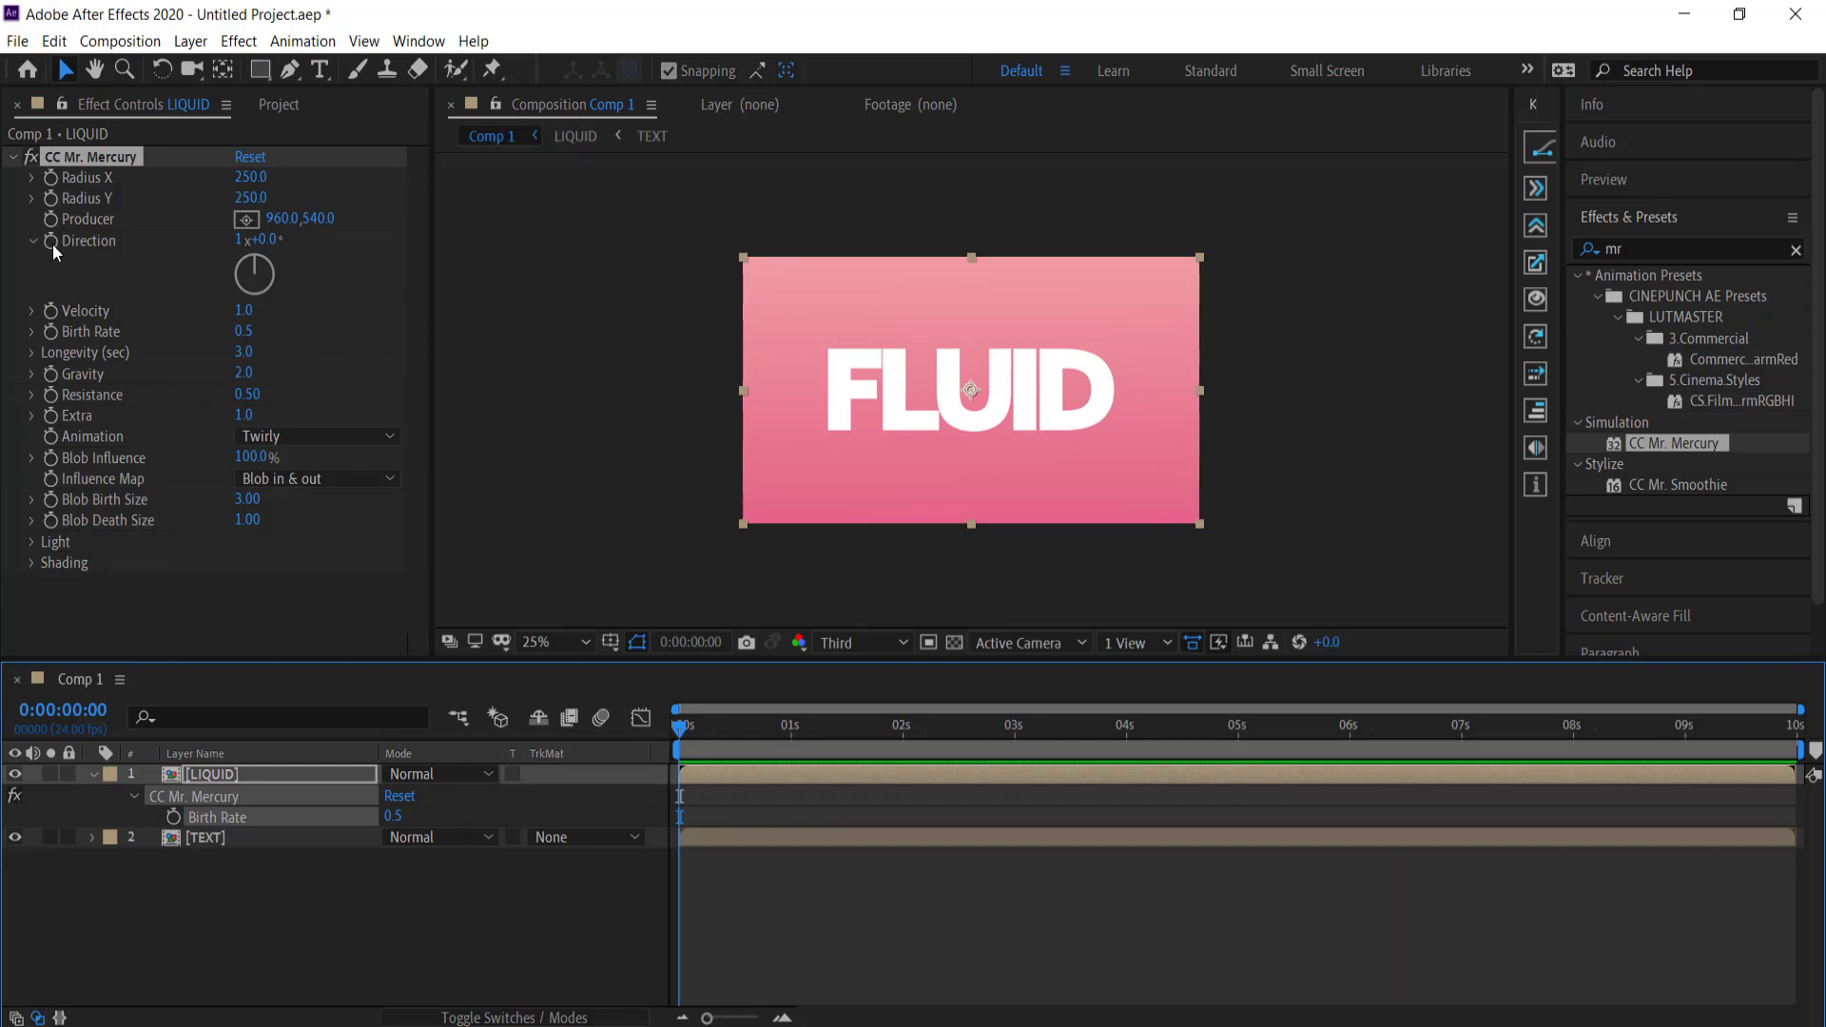
{"action": "mouse_move", "coordinate": [673, 728]}
{"action": "left_mouse_down"}
{"action": "mouse_move", "coordinate": [1147, 713]}
{"action": "mouse_move", "coordinate": [684, 725]}
{"action": "left_mouse_up"}
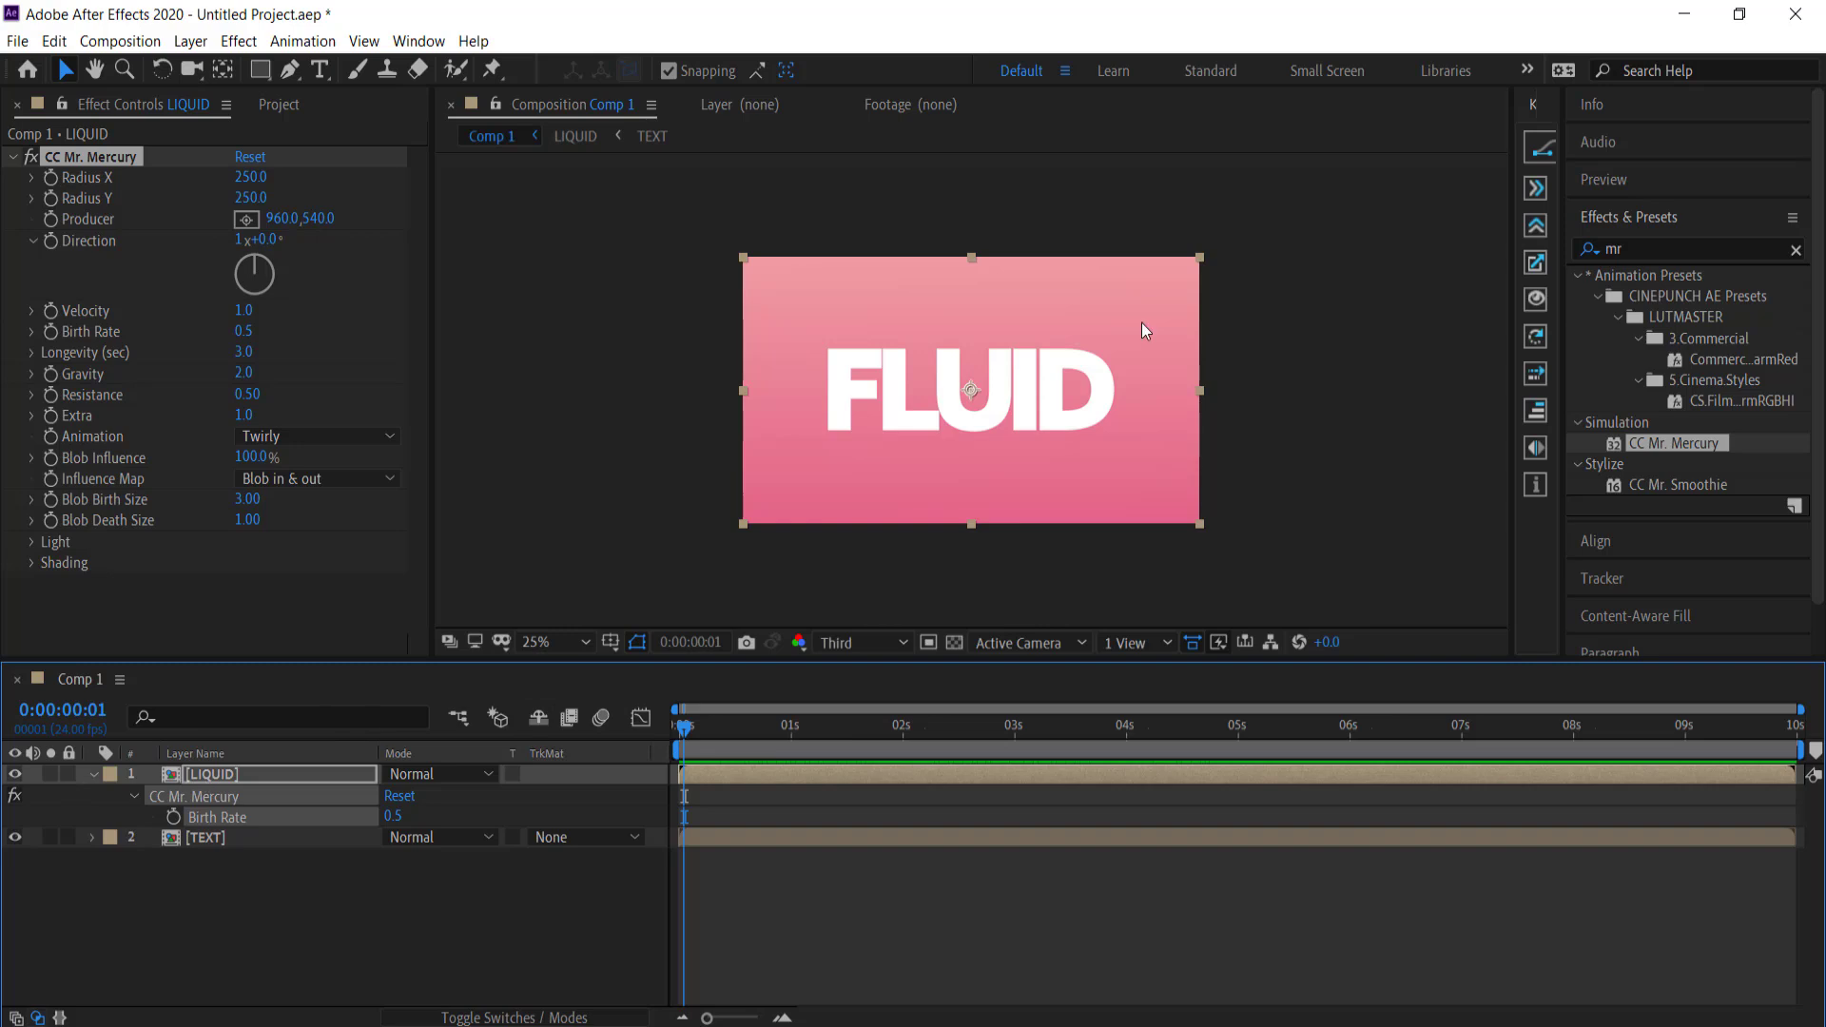
- Find the CC Glass effect, apply it to the LIQUID layer below CC Mr. Mercury, and preview the first second
{"action": "left_click", "coordinate": [1587, 249]}
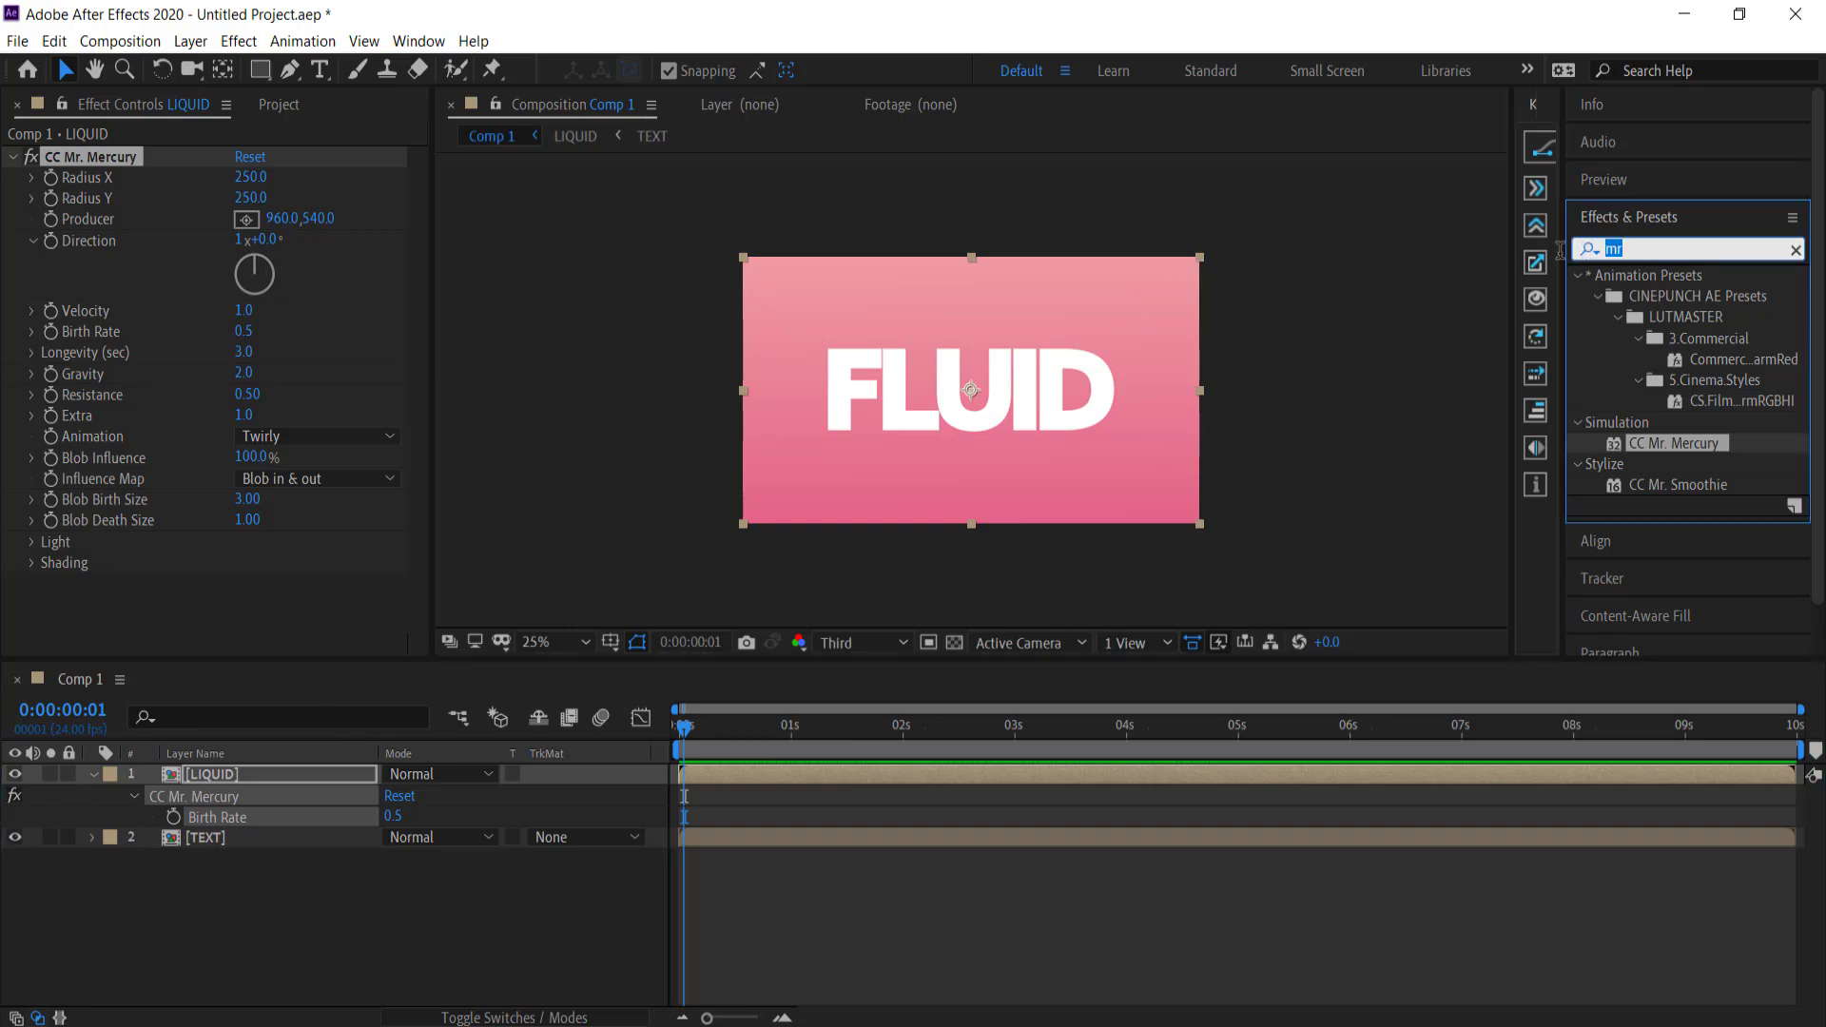
{"action": "type", "text": "glass"}
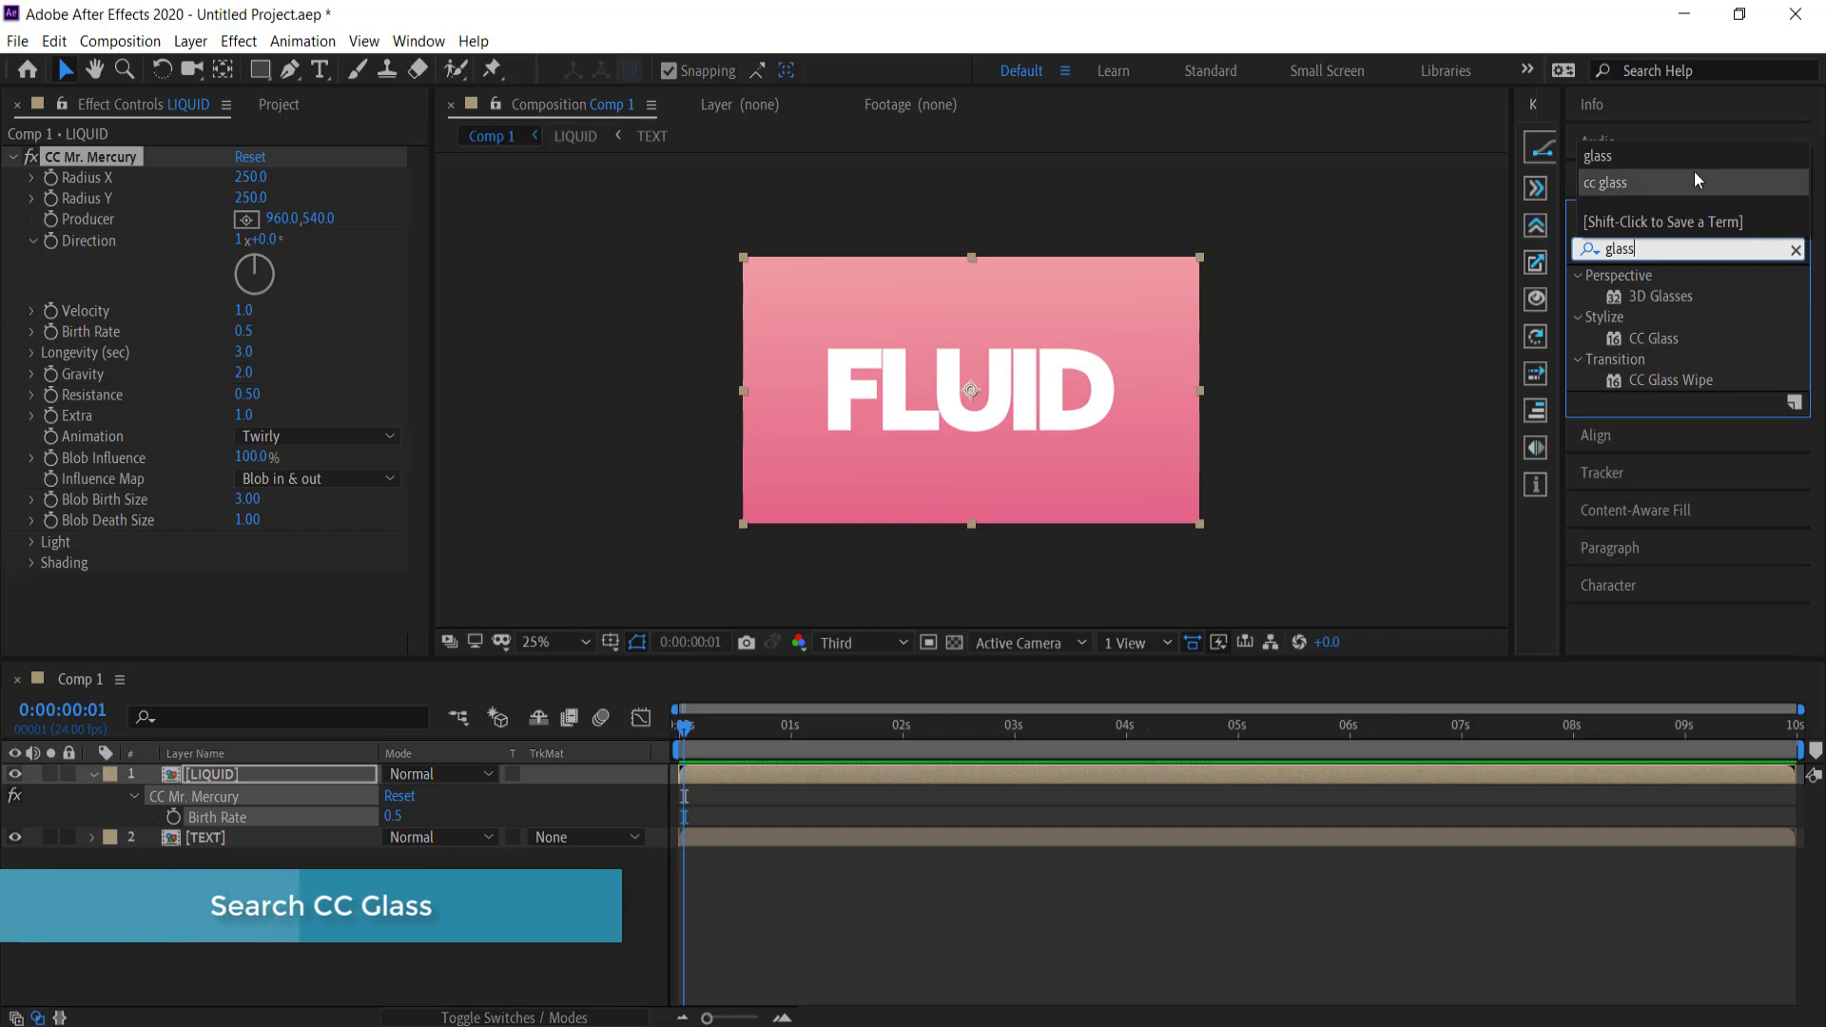
{"action": "left_click_drag", "start_coordinate": [1652, 339], "coordinate": [418, 623]}
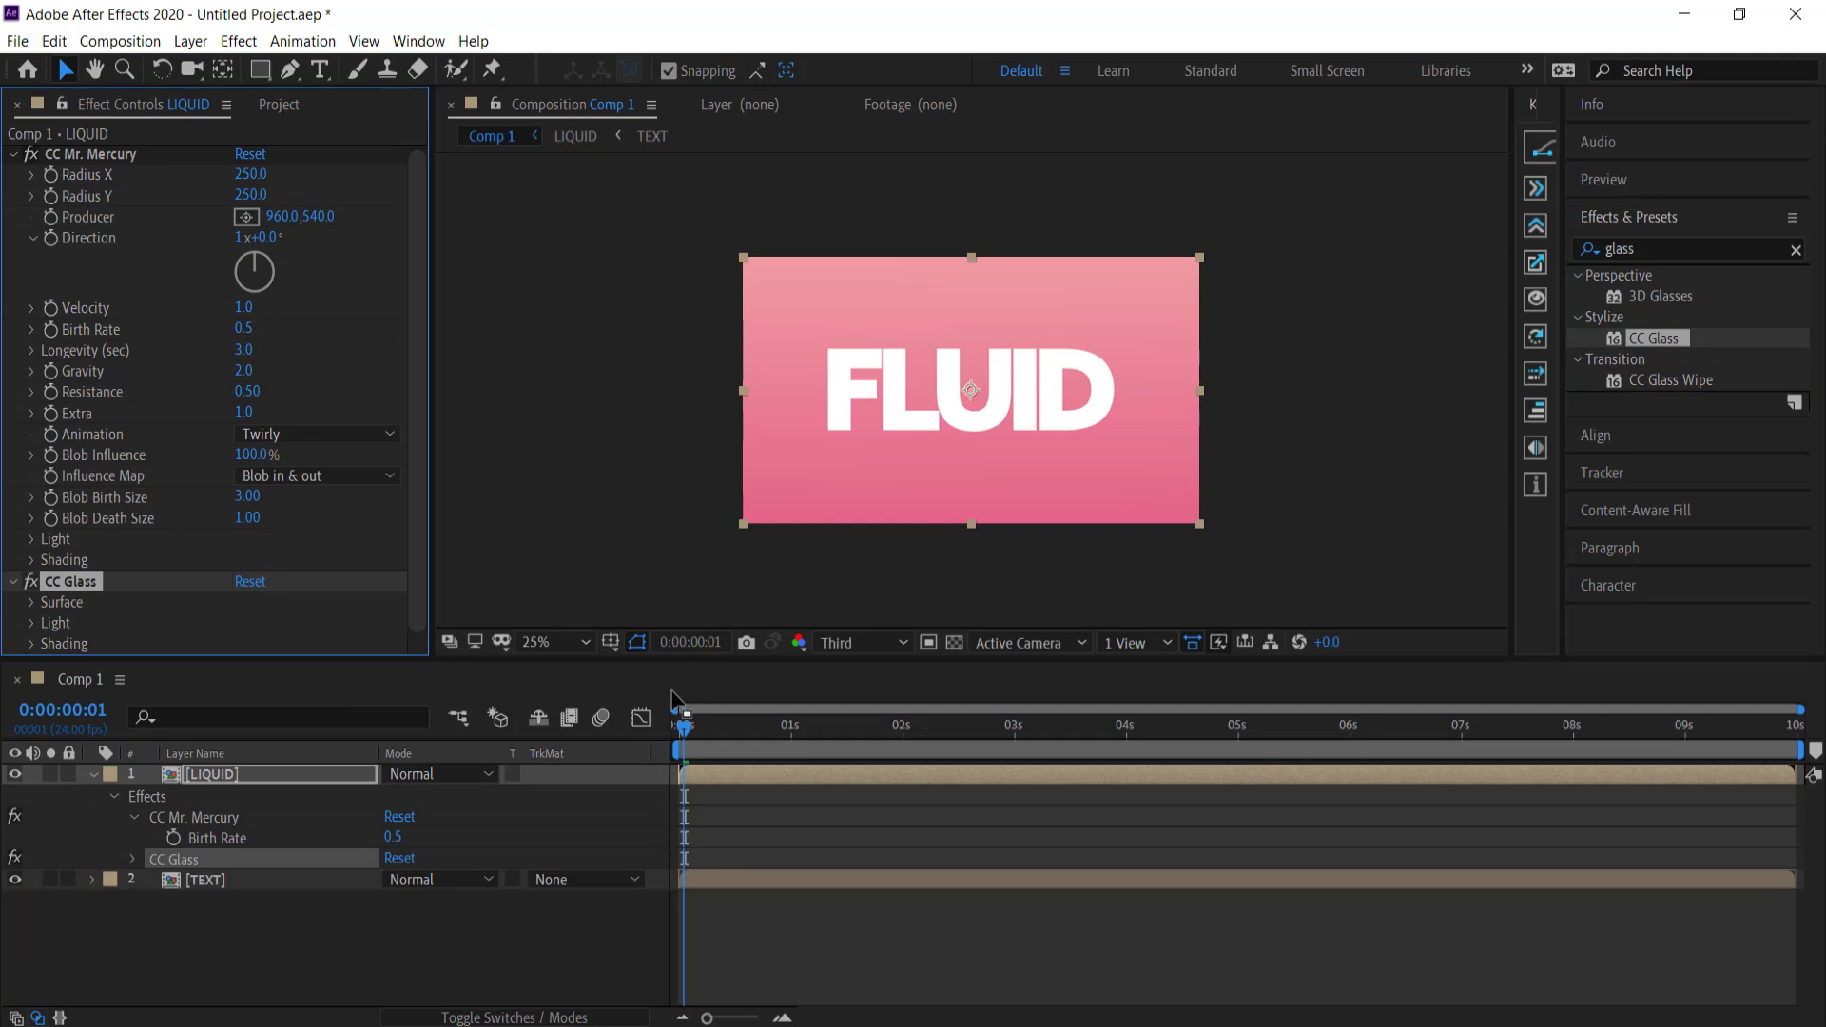
{"action": "left_click_drag", "start_coordinate": [683, 728], "coordinate": [786, 723]}
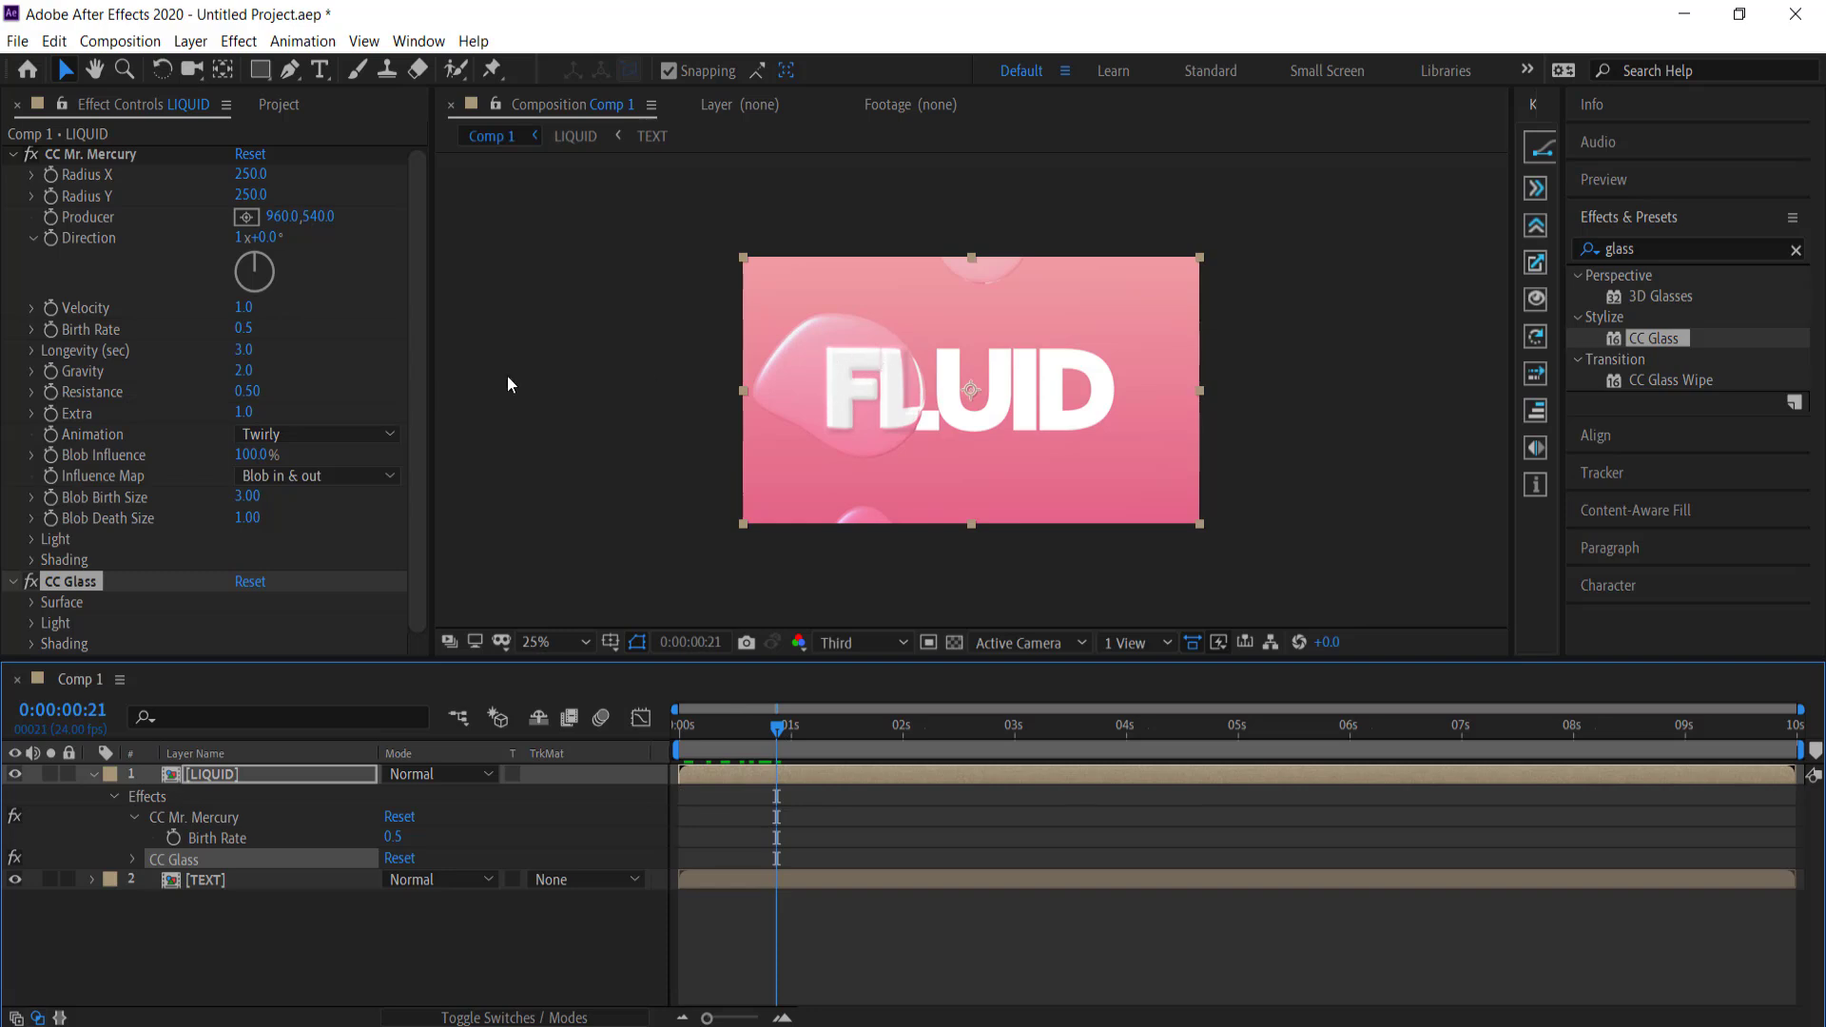
- Set the CC Glass Bump Map to the TEXT layer and its Property to Alpha, and preview the glassy blobs
{"action": "left_click", "coordinate": [421, 415]}
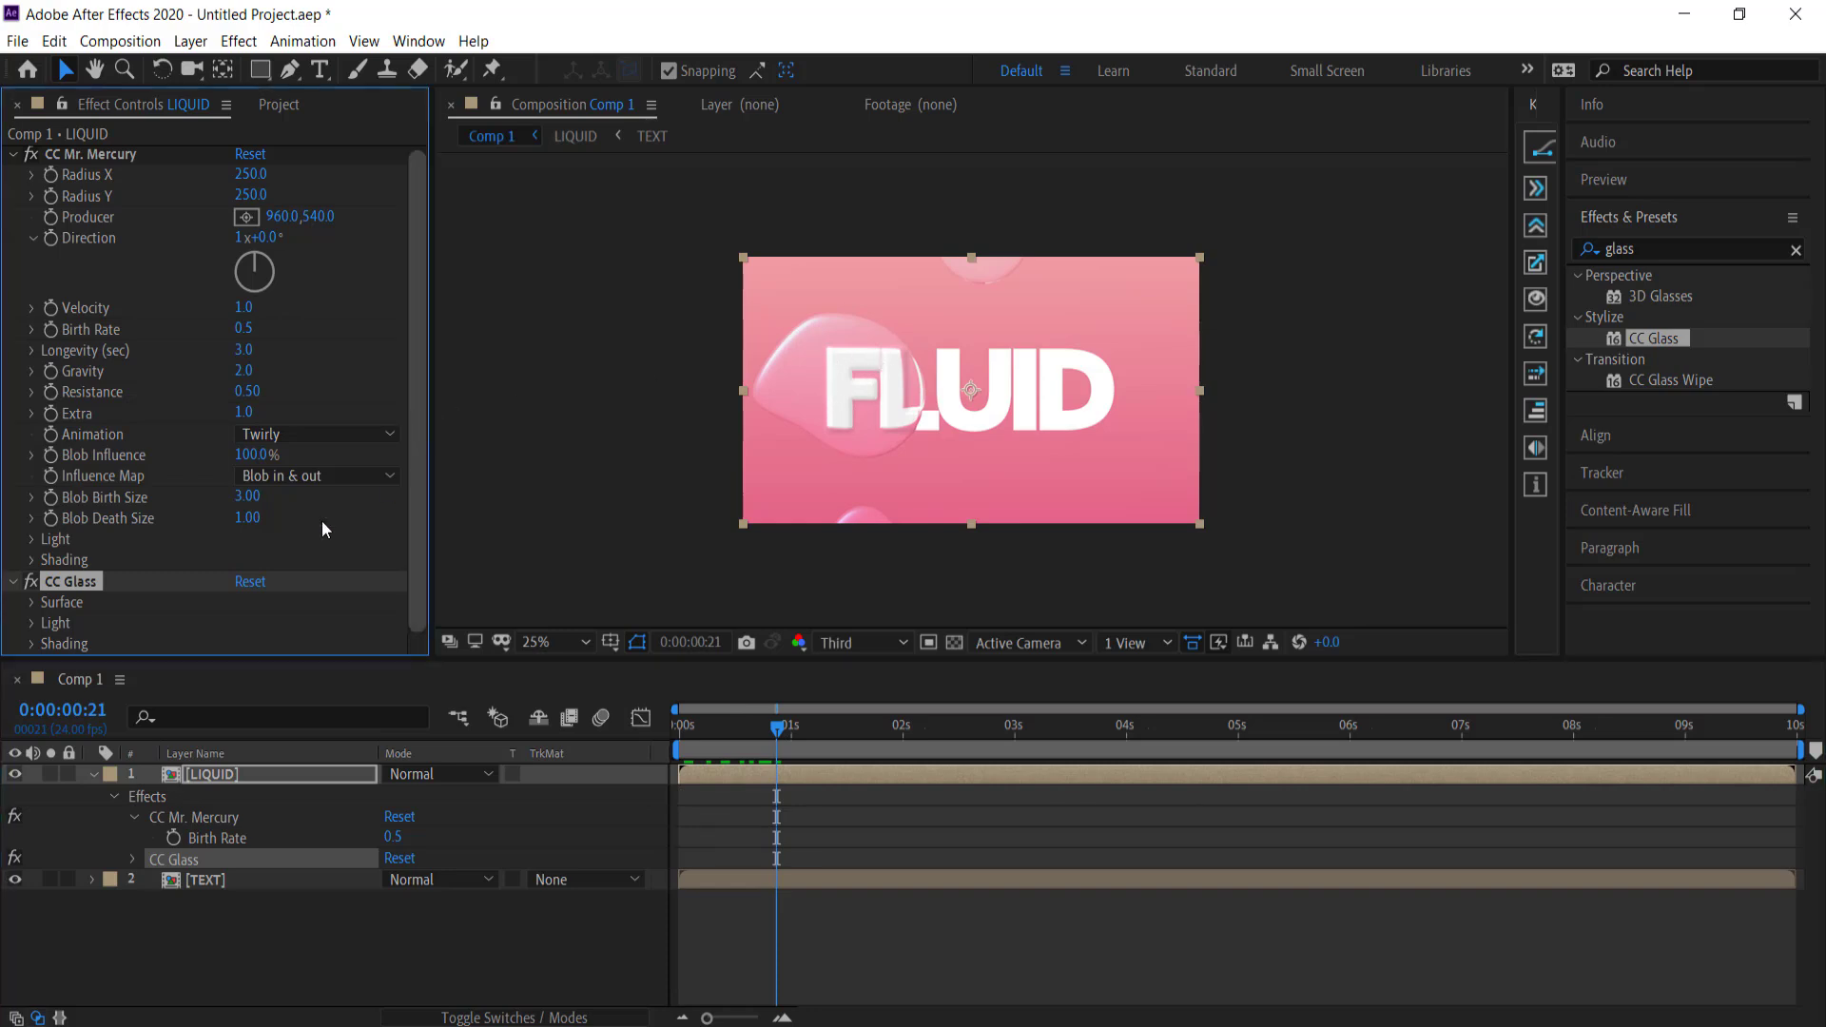
{"action": "left_click", "coordinate": [32, 602]}
{"action": "scroll", "coordinate": [32, 602], "scroll_direction": "down", "scroll_amount": 2}
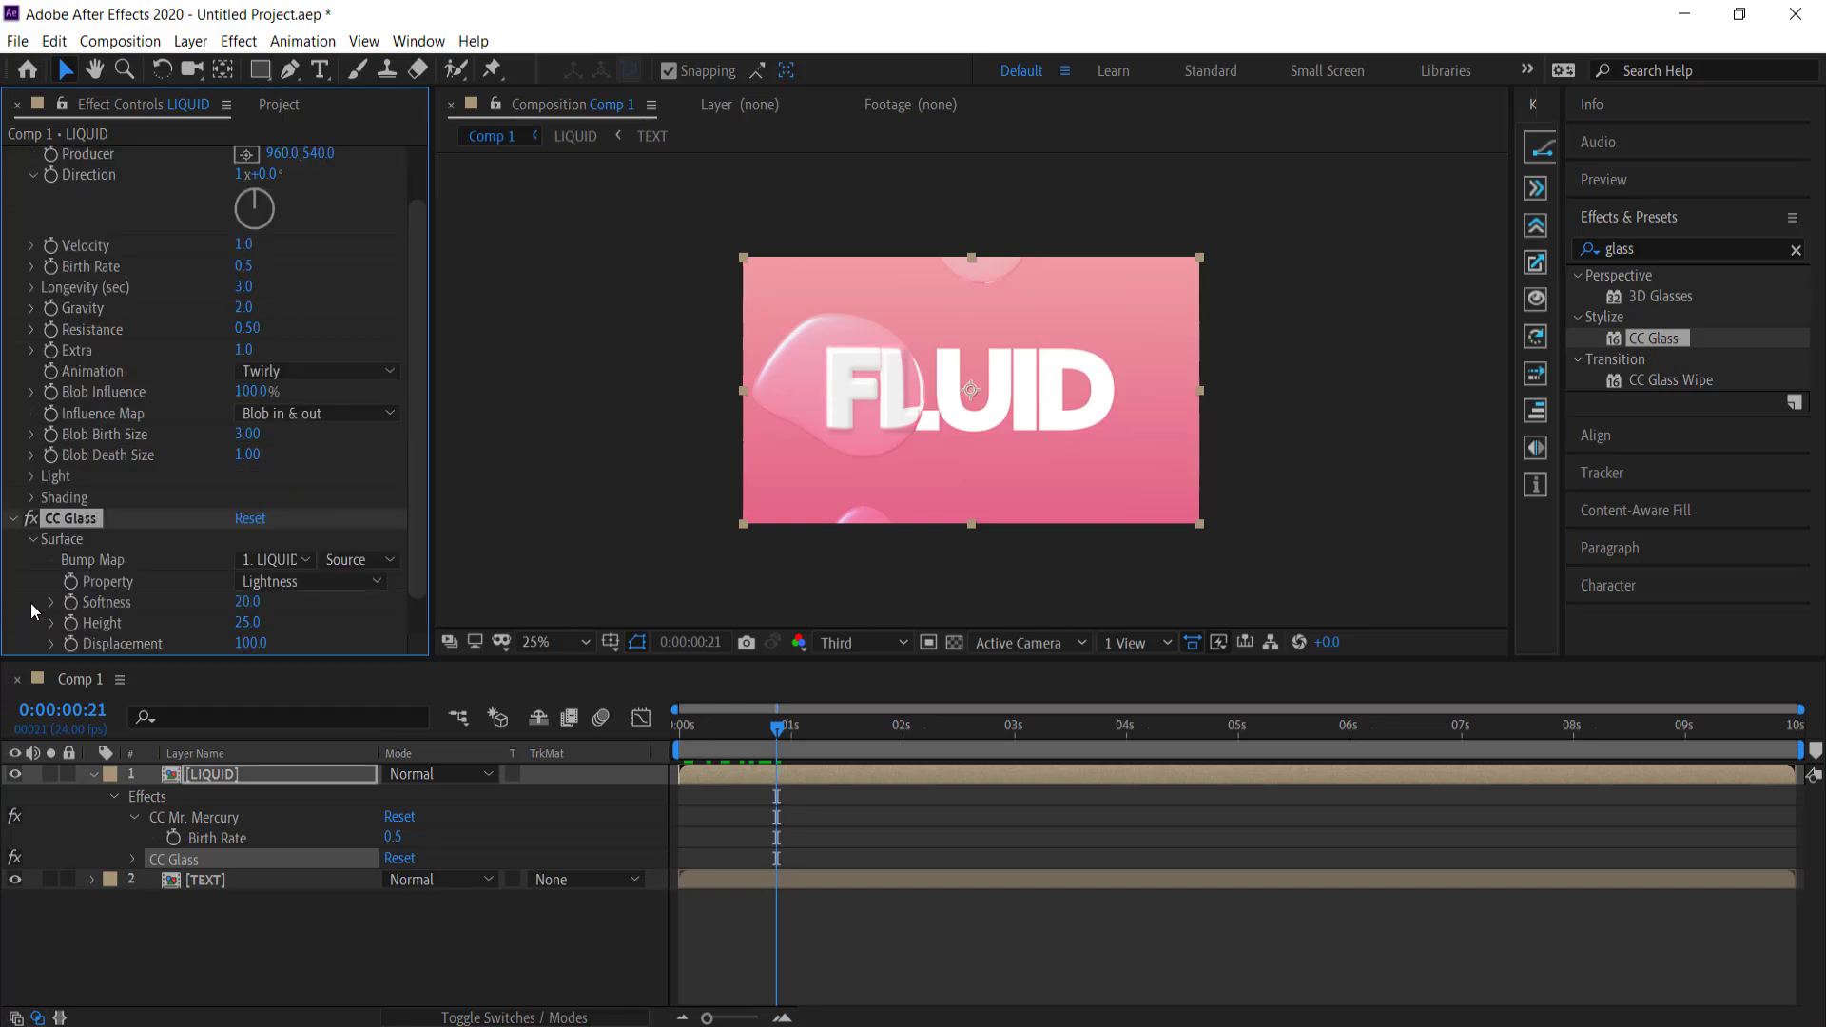
{"action": "left_click", "coordinate": [278, 563]}
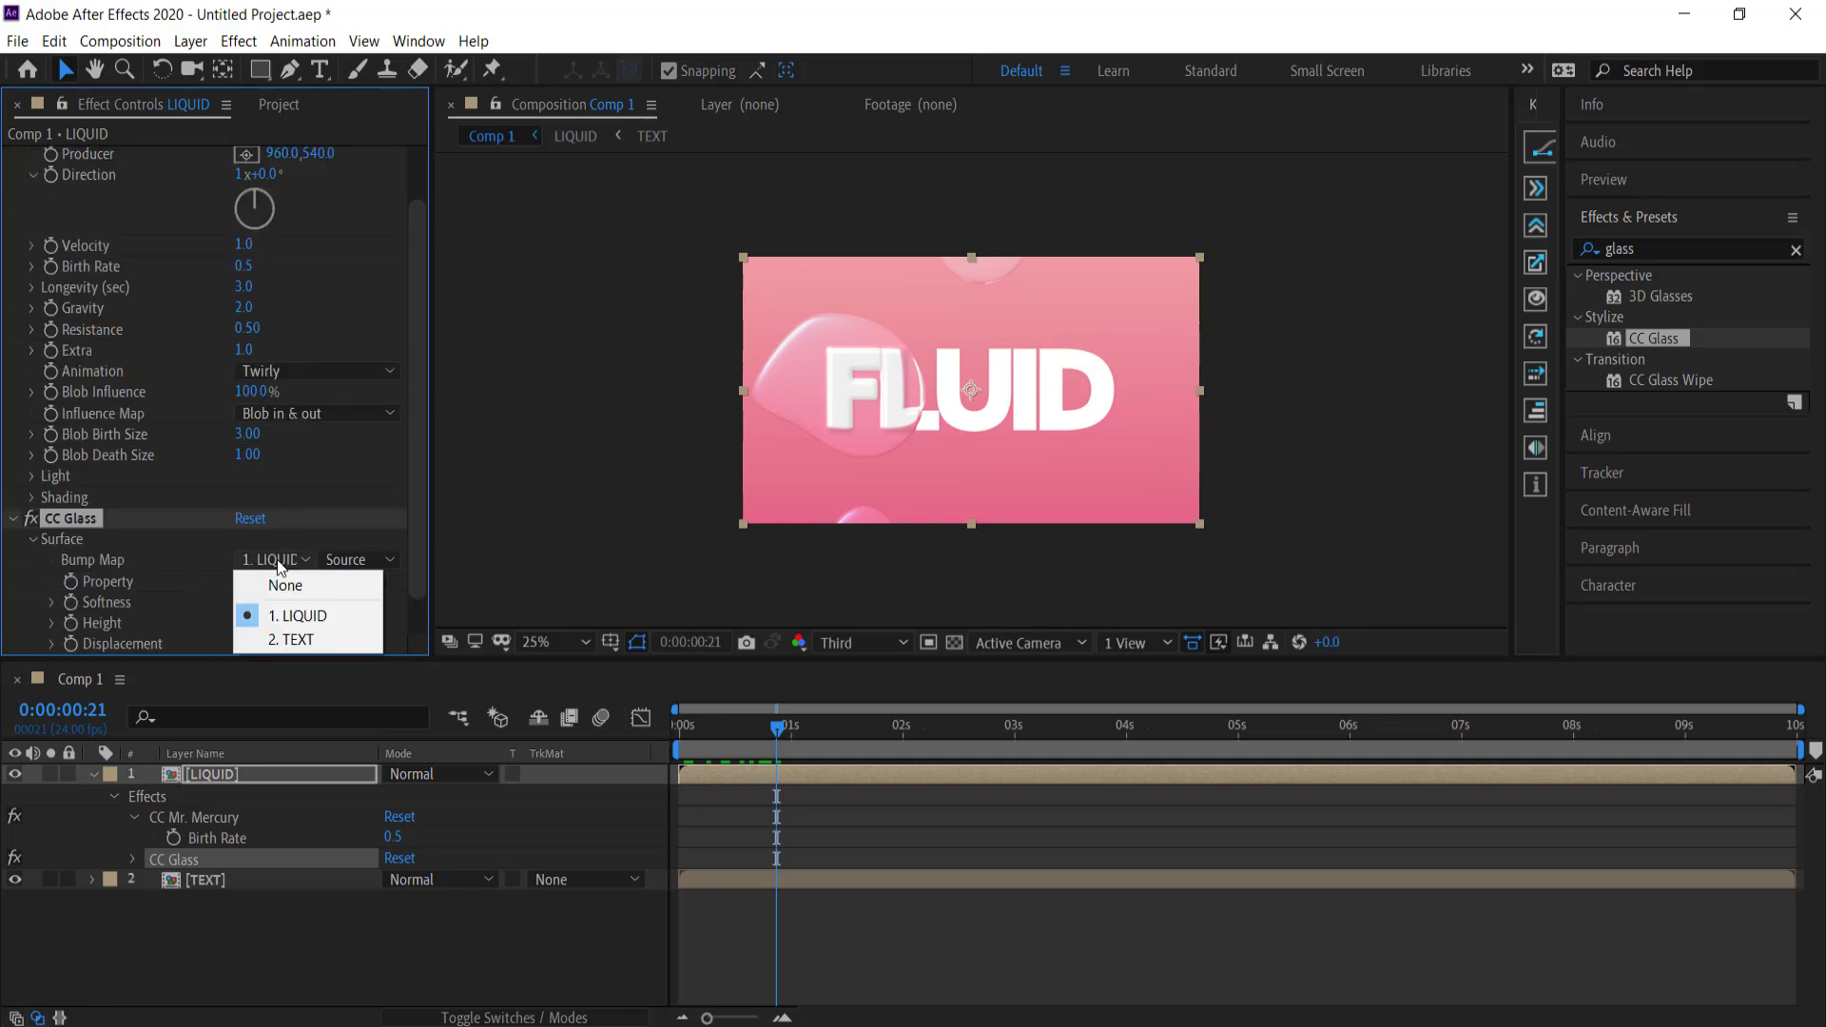
{"action": "left_click", "coordinate": [292, 640]}
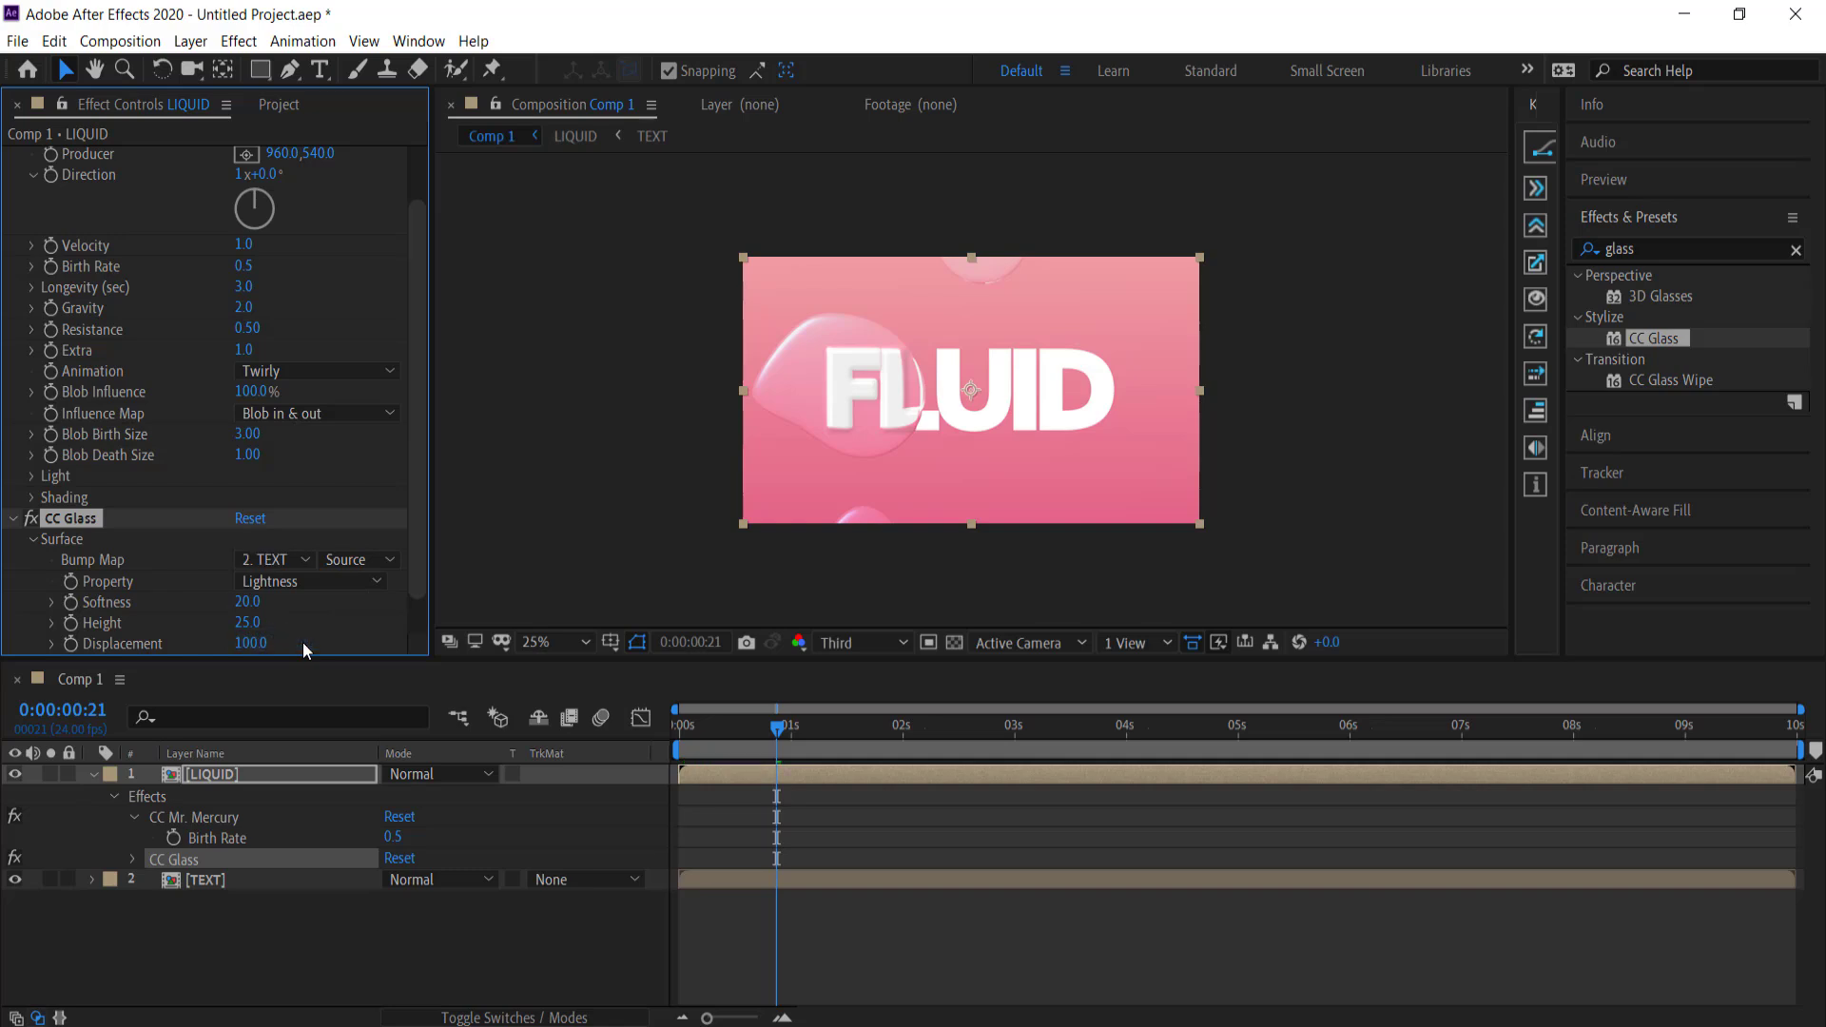
{"action": "left_click", "coordinate": [299, 583]}
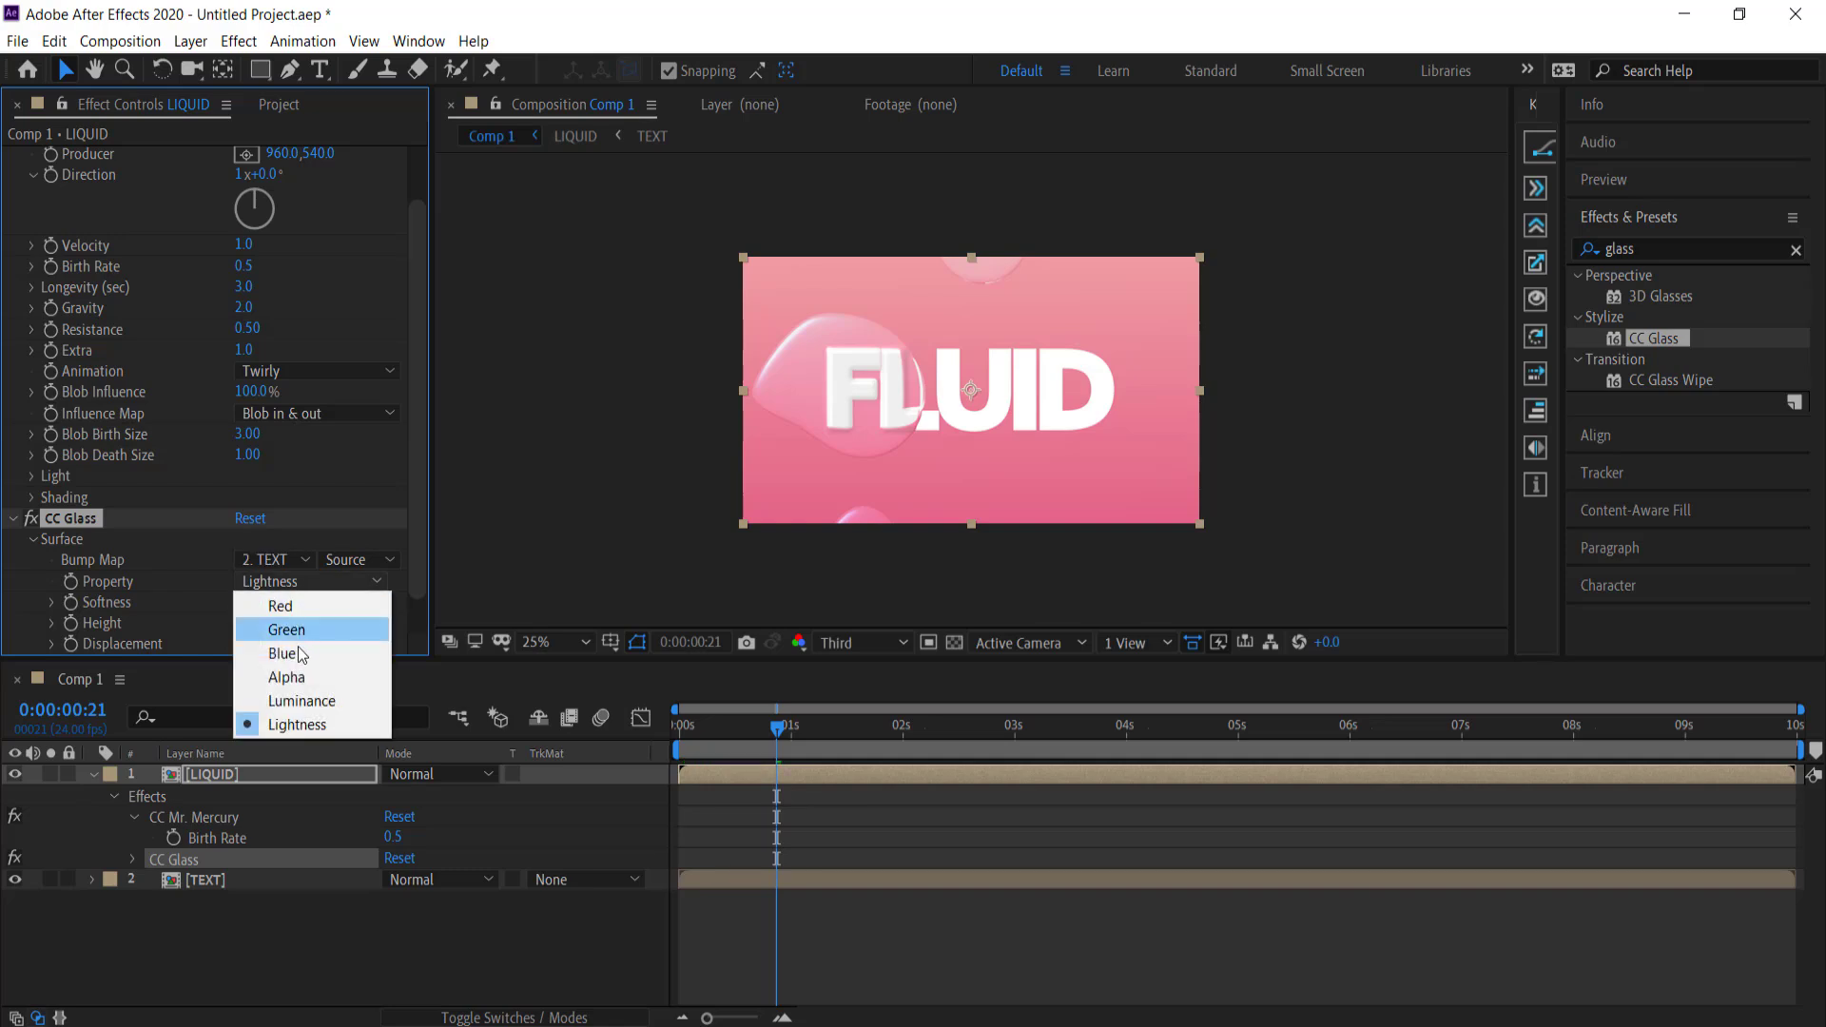
{"action": "left_click", "coordinate": [296, 677]}
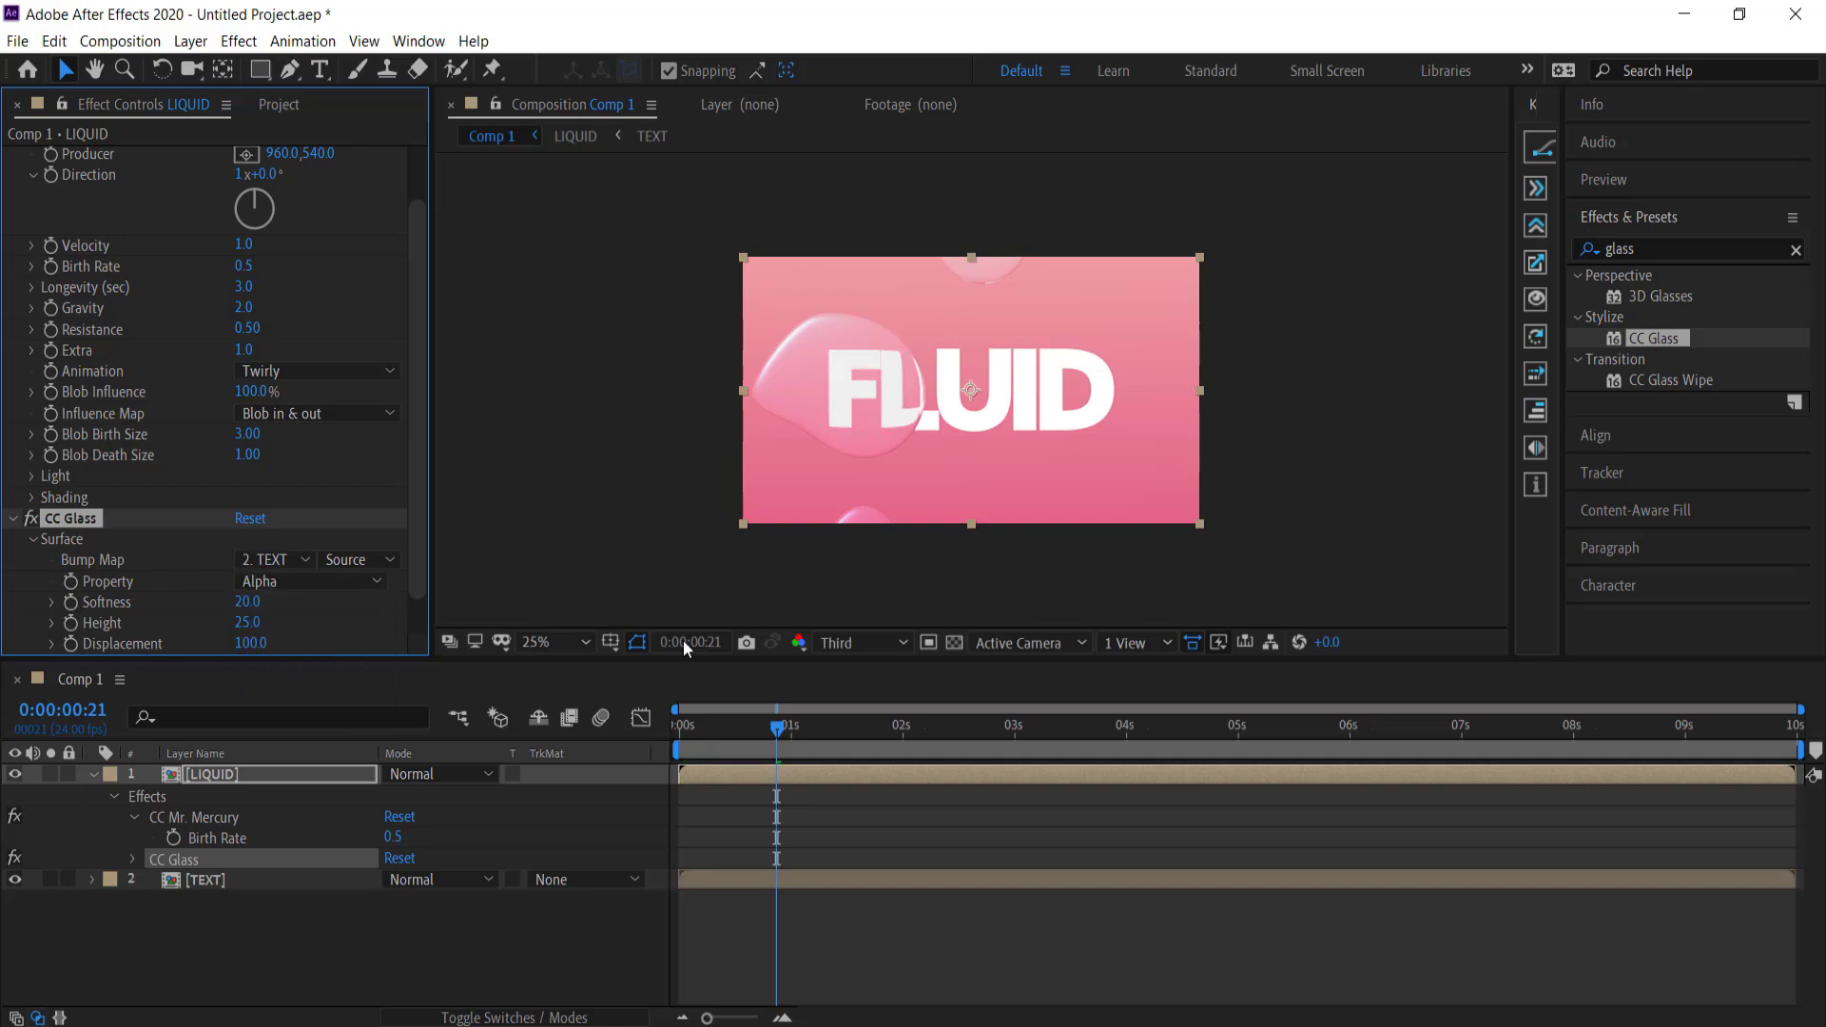
{"action": "left_click_drag", "start_coordinate": [791, 731], "coordinate": [916, 734]}
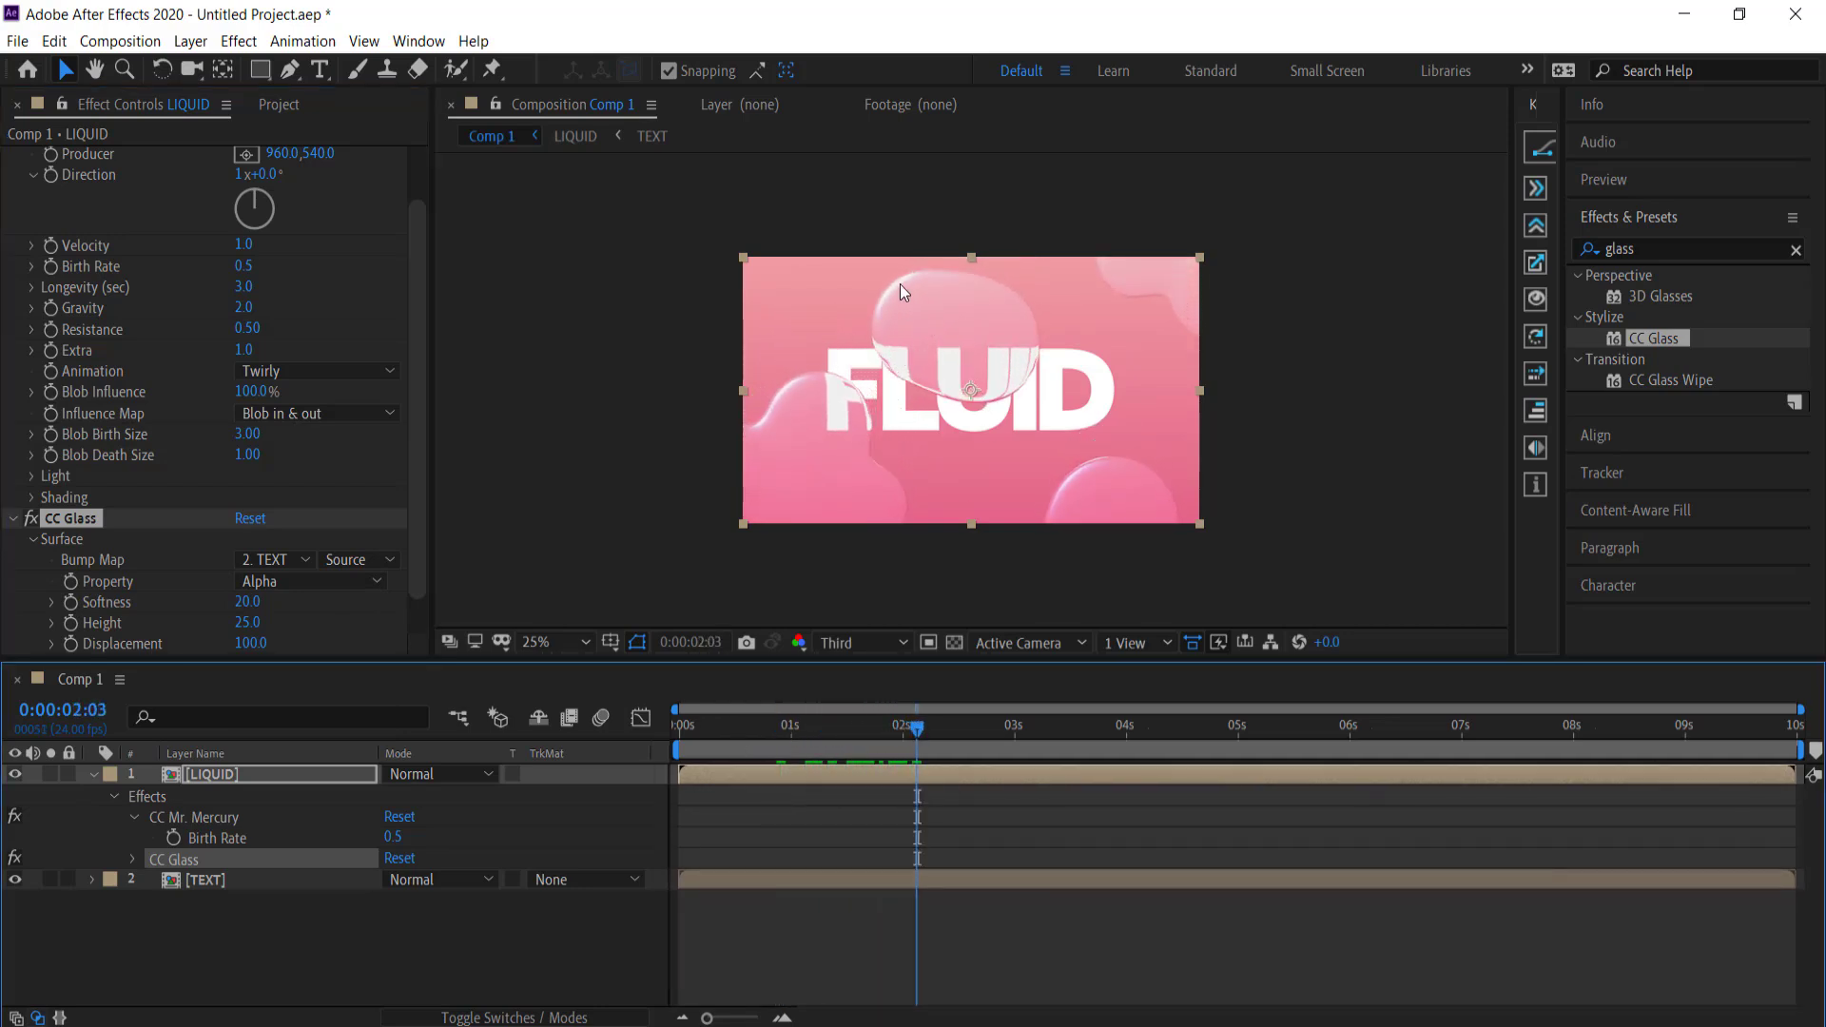
{"action": "left_click_drag", "start_coordinate": [947, 740], "coordinate": [1058, 732]}
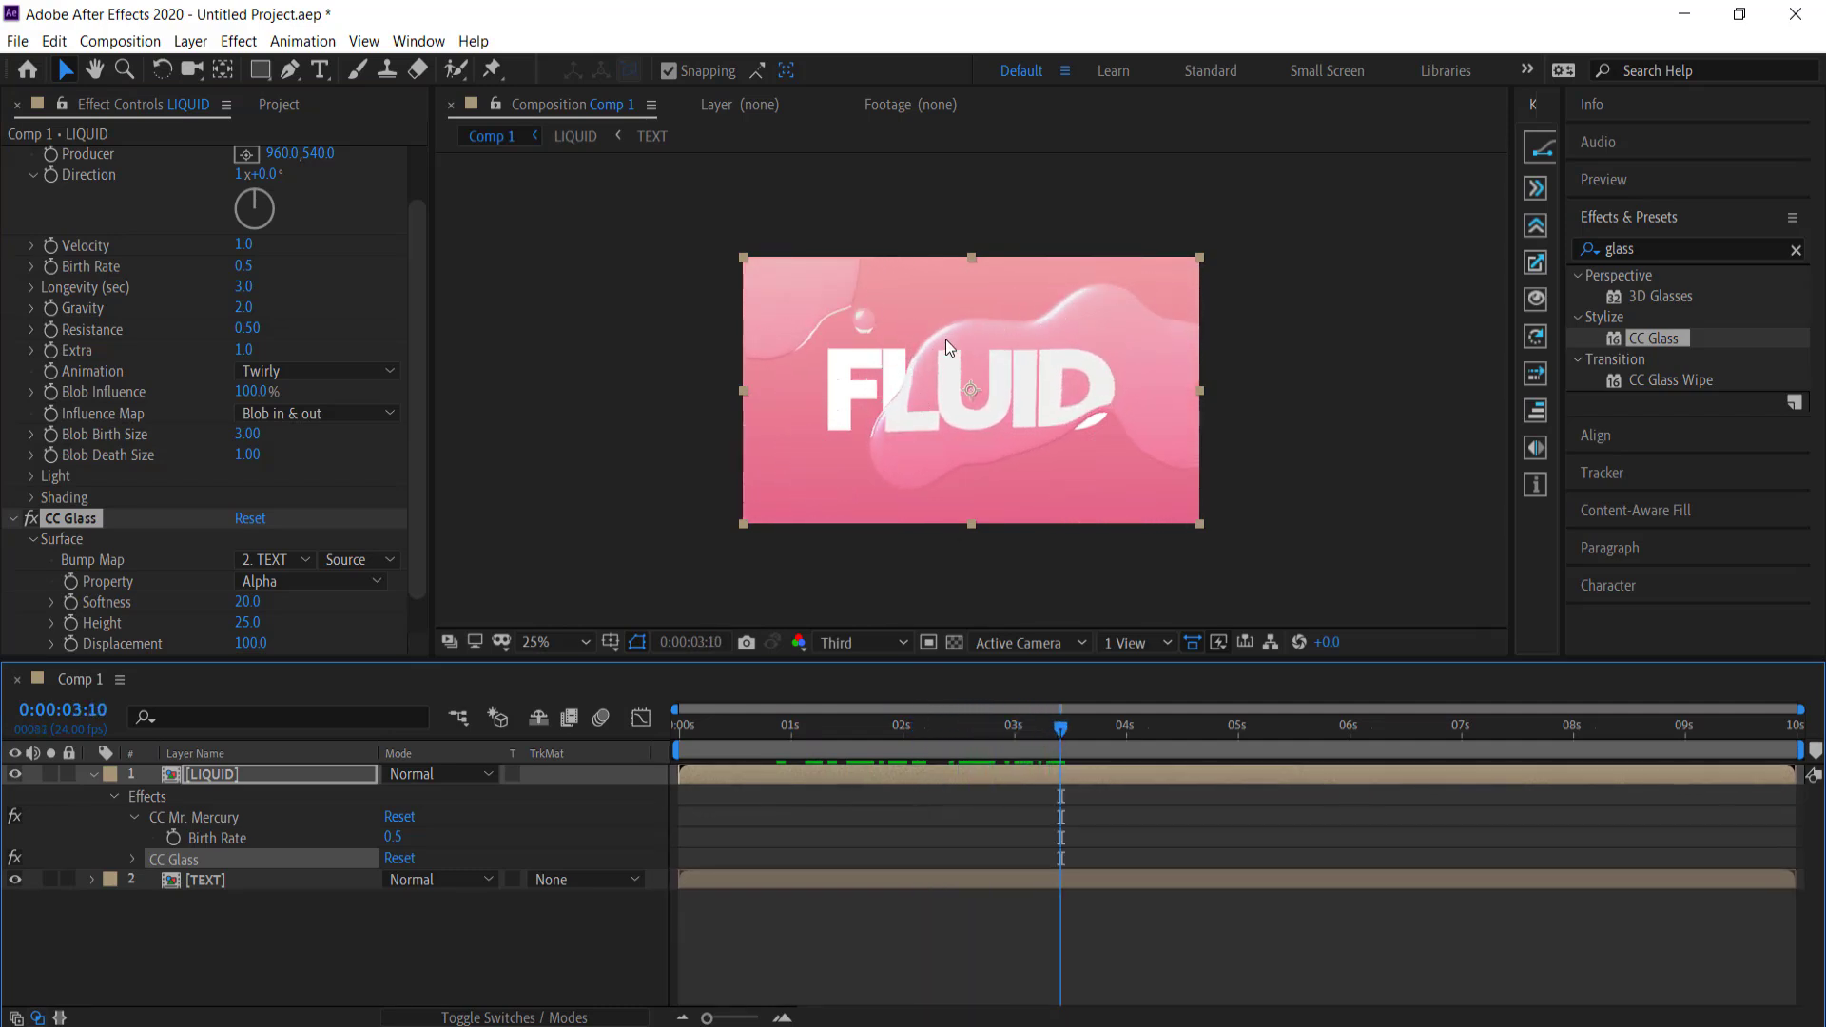
{"action": "left_click_drag", "start_coordinate": [1060, 735], "coordinate": [847, 731]}
- Review the Light and Shading settings of the CC Glass effect
{"action": "left_click_drag", "start_coordinate": [416, 495], "coordinate": [409, 561]}
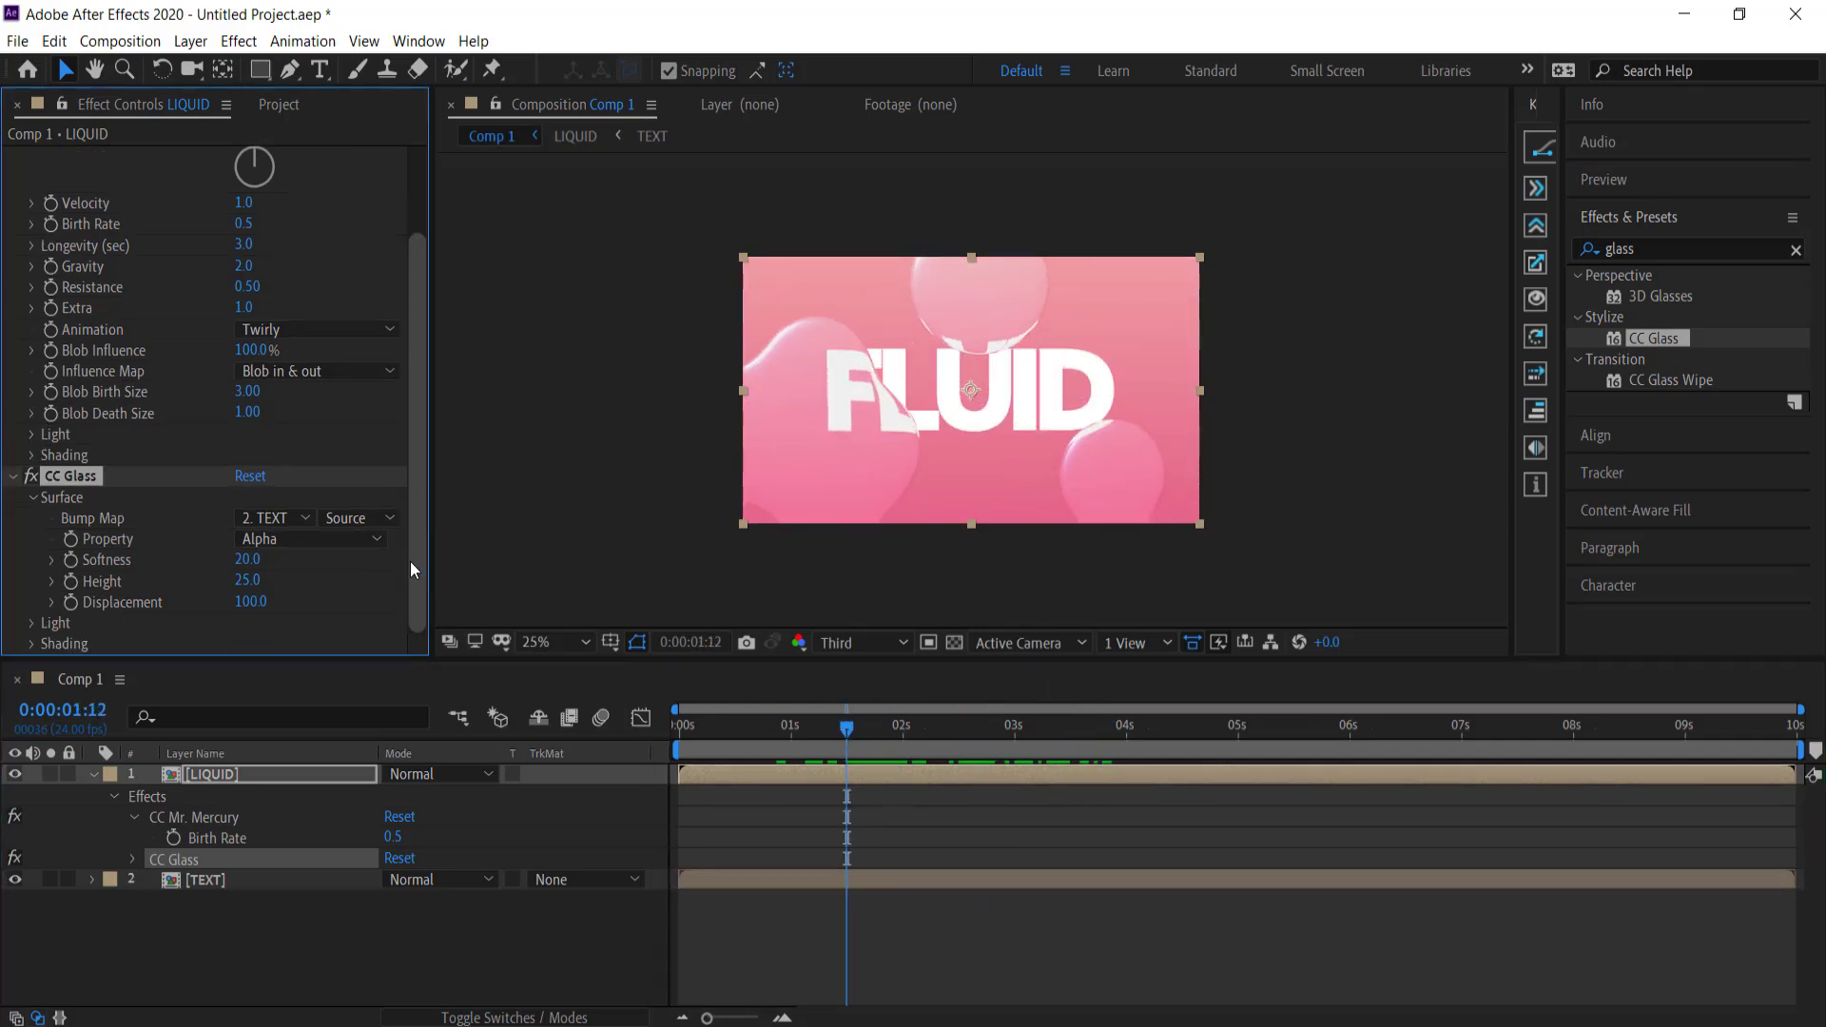
{"action": "left_click", "coordinate": [32, 623]}
{"action": "scroll", "coordinate": [111, 556], "scroll_direction": "down", "scroll_amount": 3}
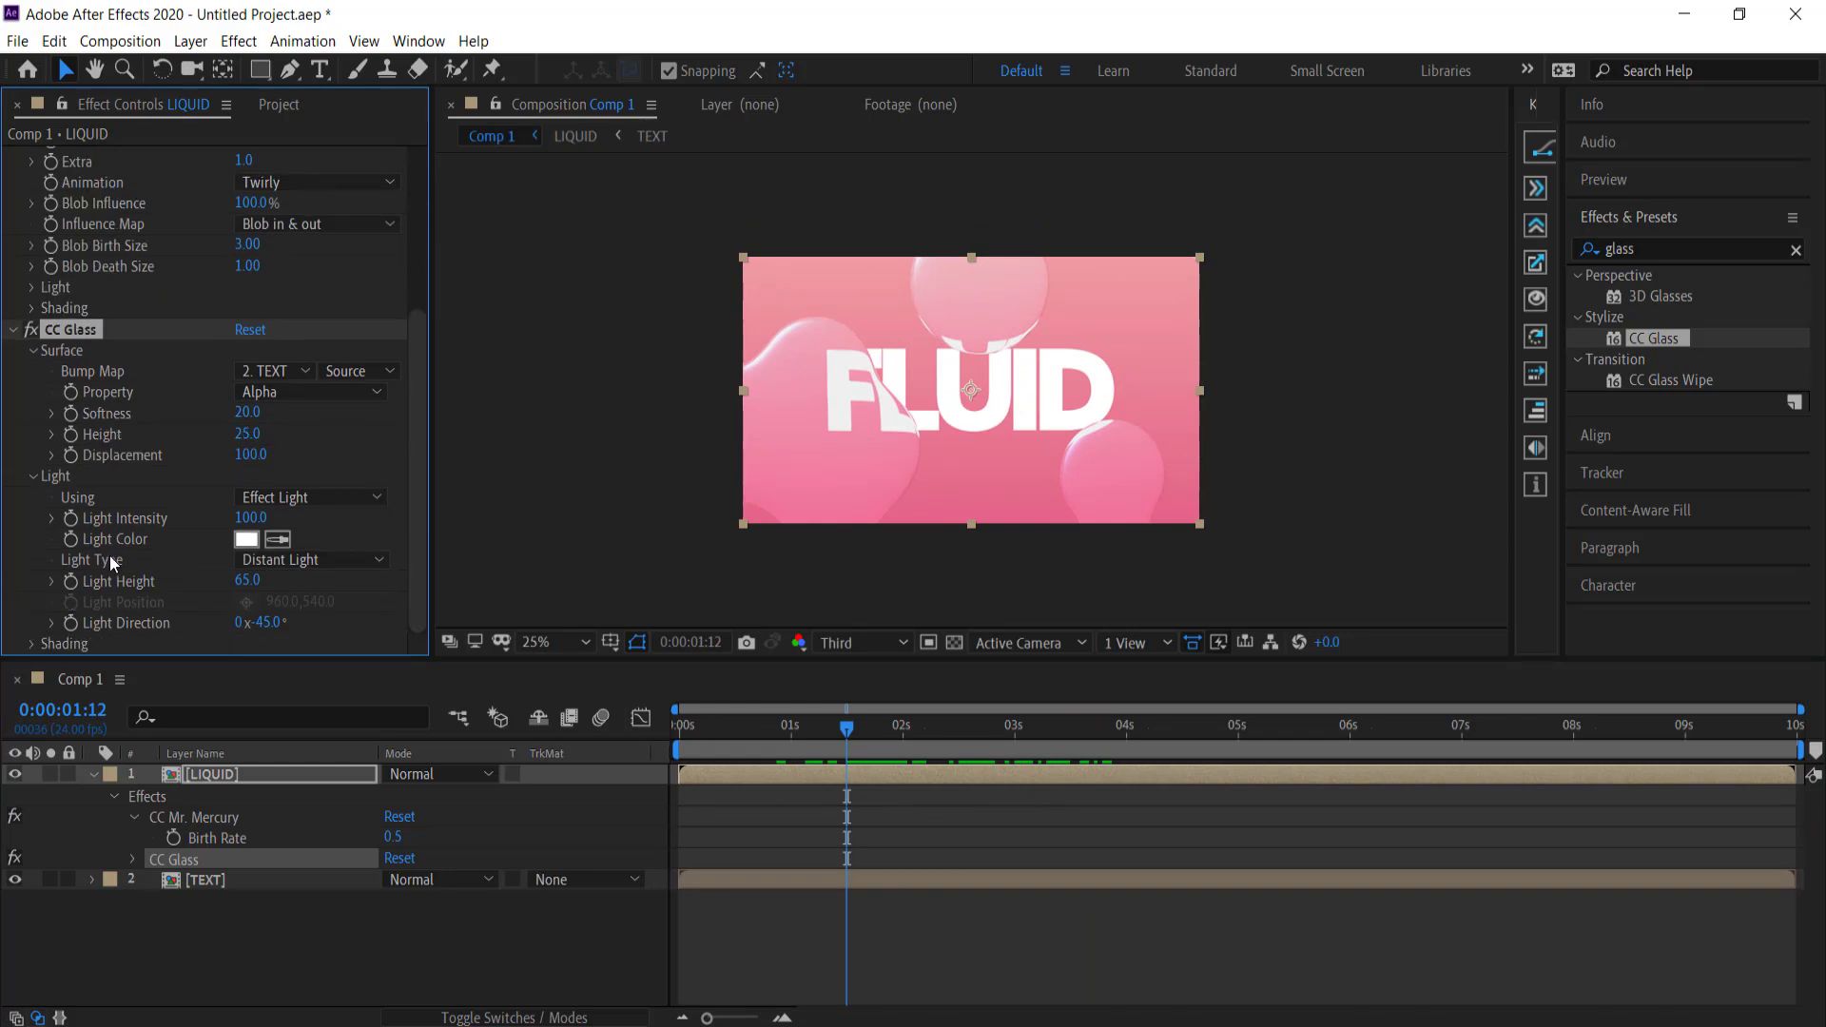
{"action": "left_click", "coordinate": [32, 645]}
{"action": "scroll", "coordinate": [128, 546], "scroll_direction": "down", "scroll_amount": 2}
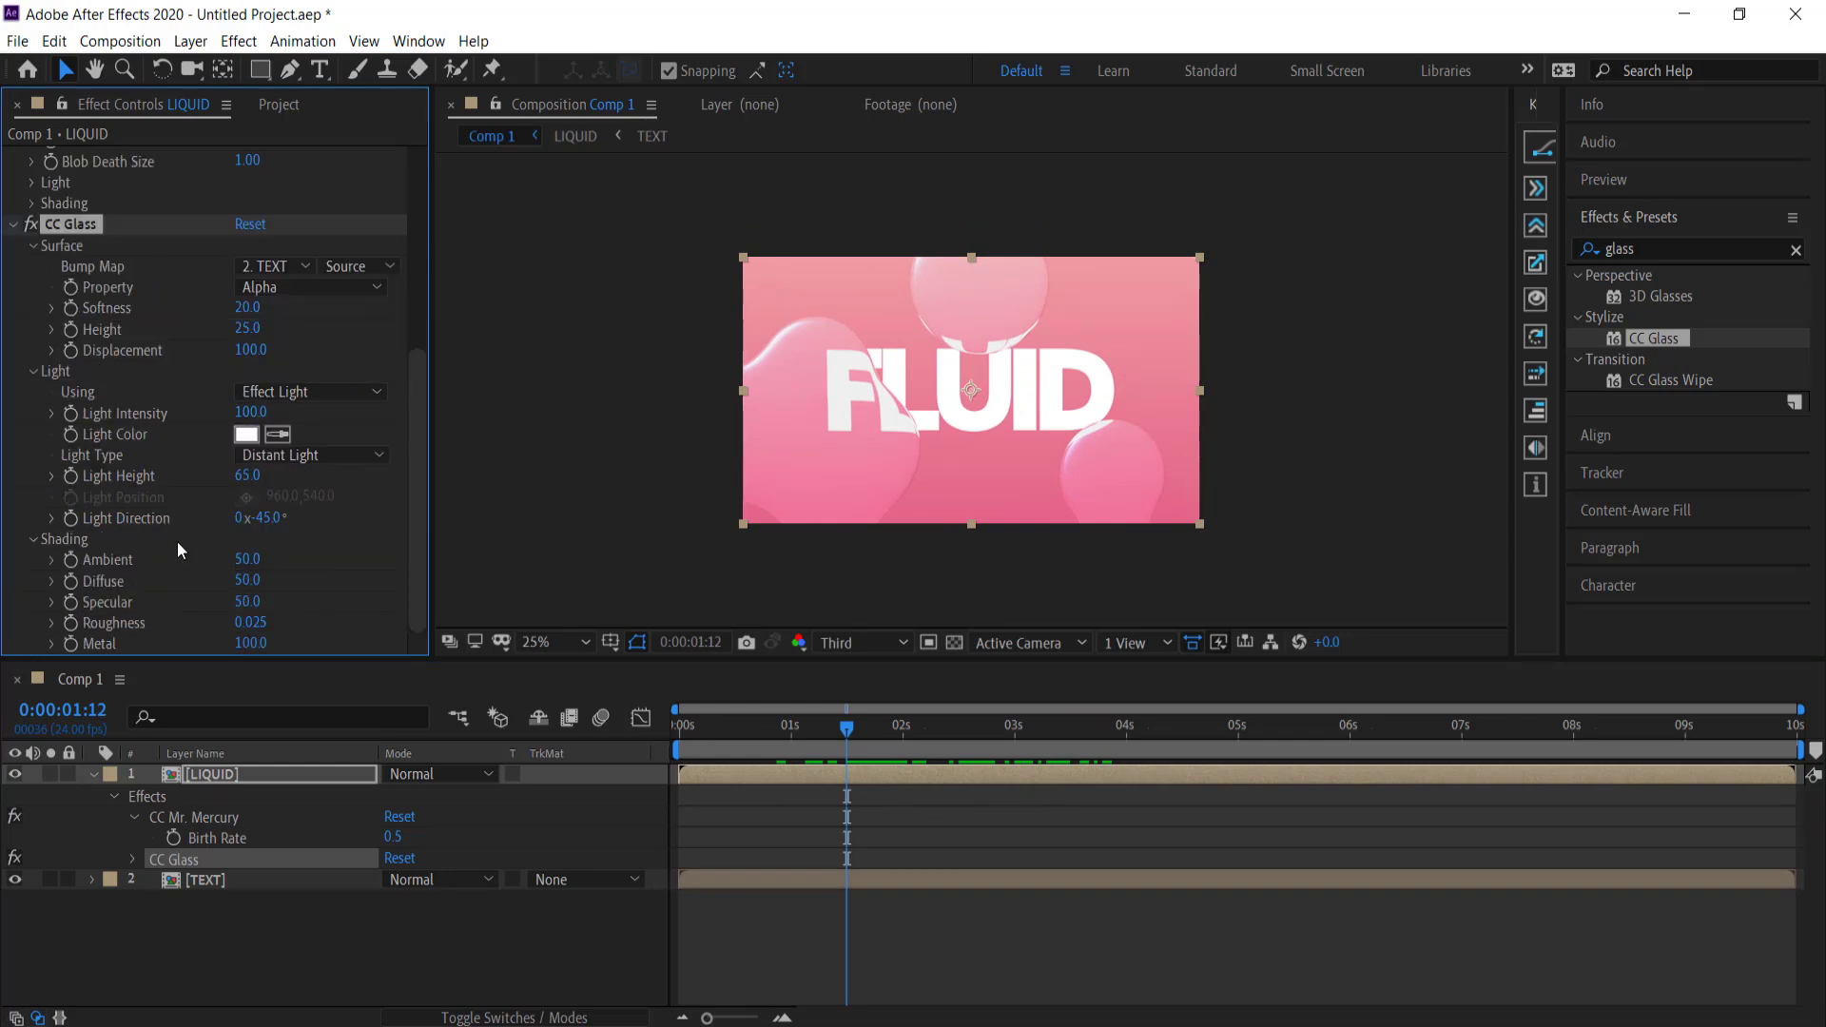
{"action": "left_click_drag", "start_coordinate": [847, 727], "coordinate": [778, 738]}
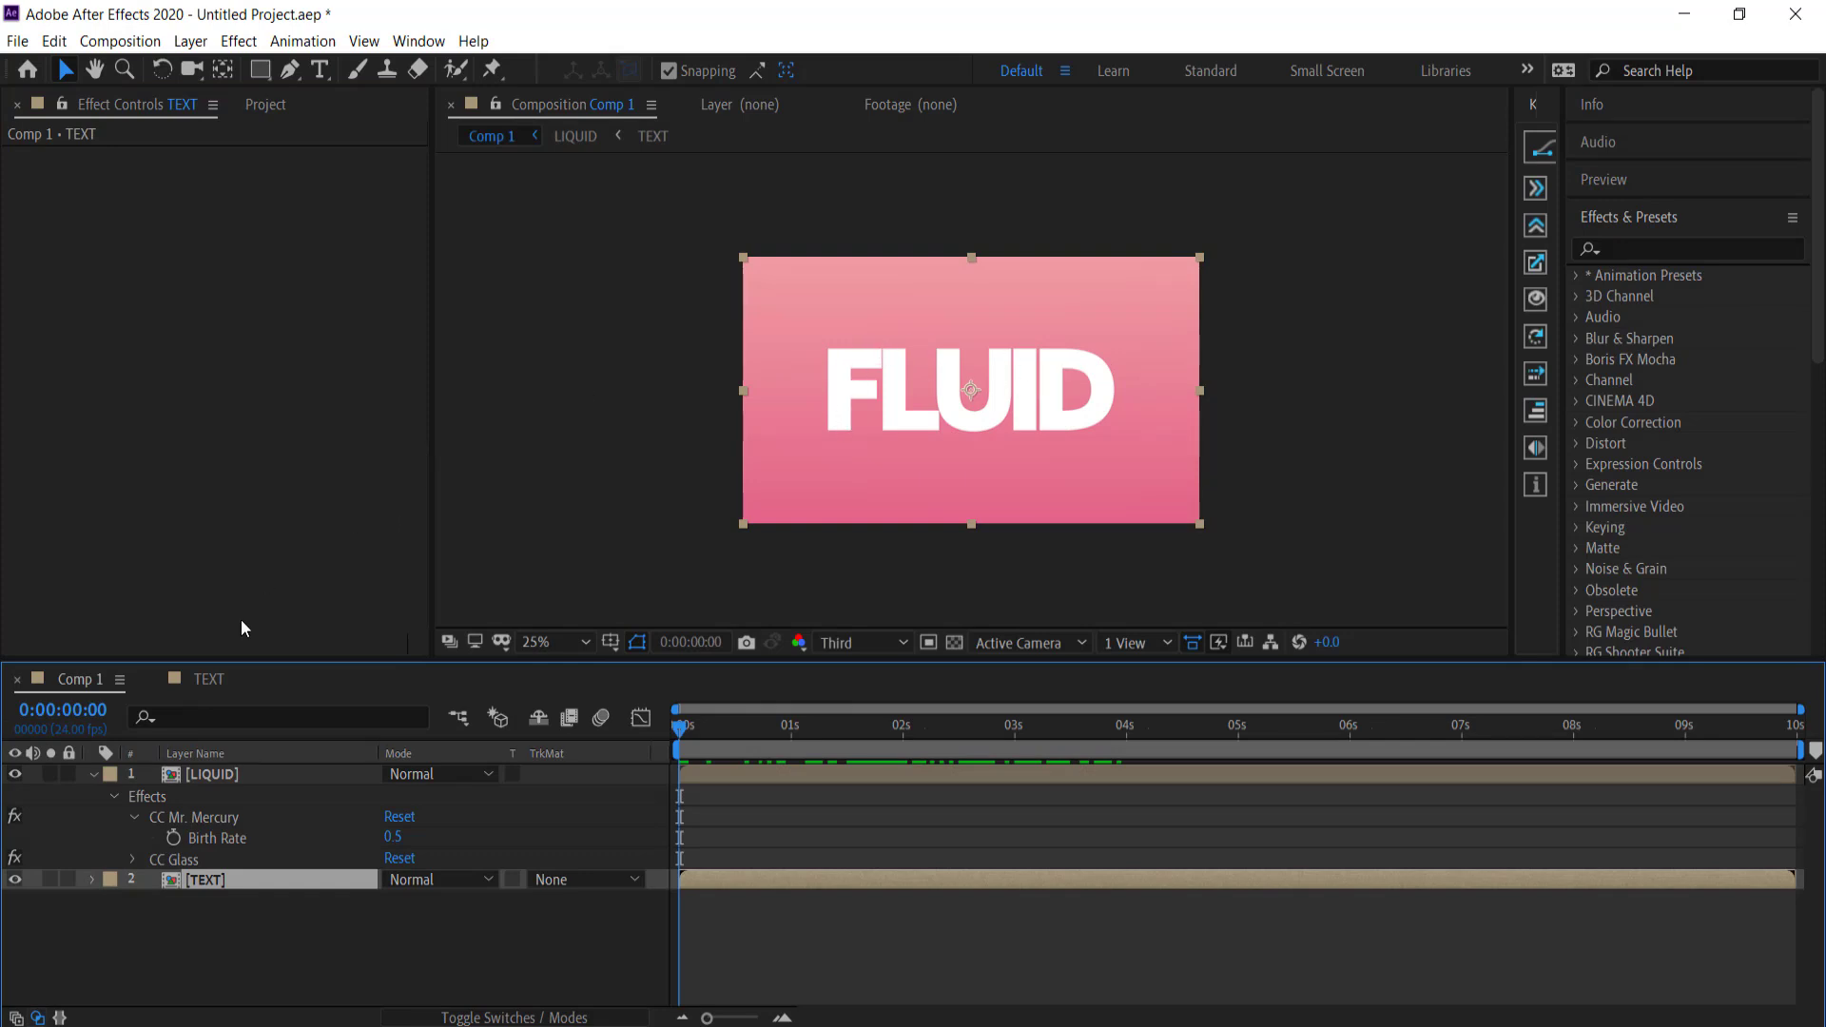
- Open the TEXT composition from its layer in Comp 1
{"action": "double_click", "coordinate": [205, 878]}
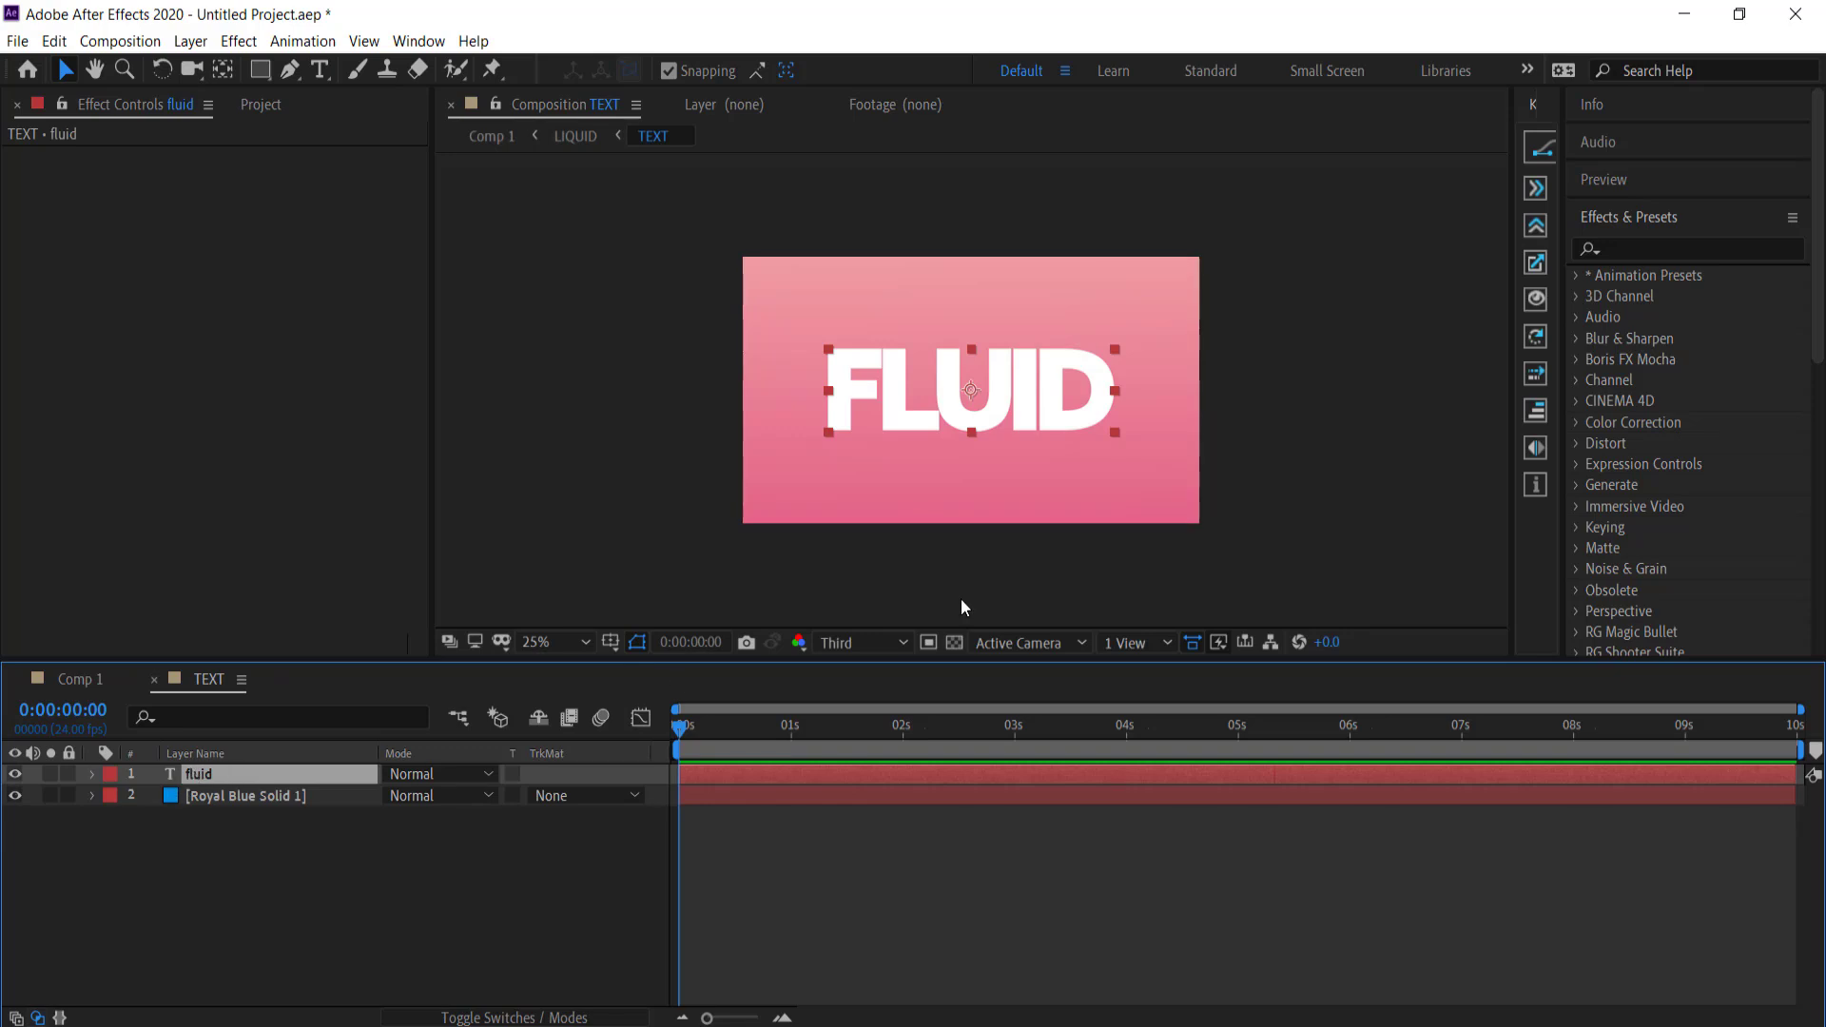
- Find the Drop Shadow effect, apply it to the fluid text layer, and set its Distance to 20
{"action": "left_click", "coordinate": [1626, 248]}
{"action": "type", "text": "drop"}
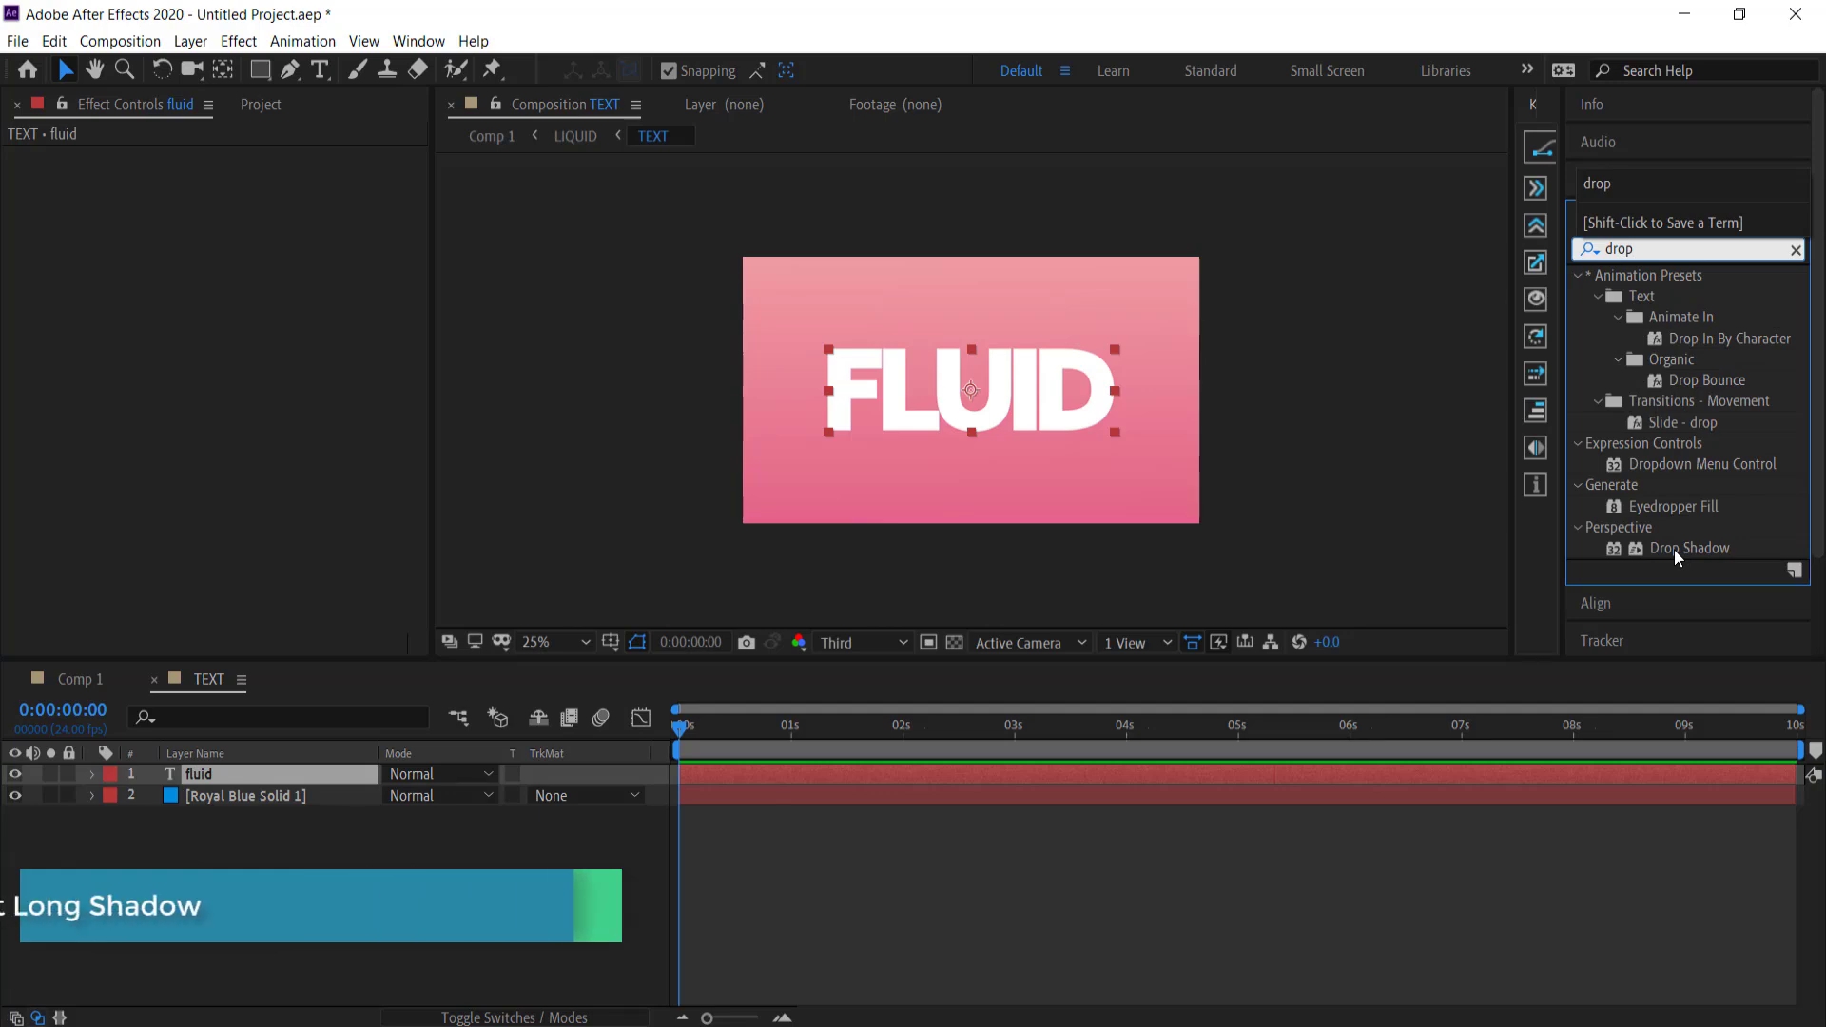
{"action": "double_click", "coordinate": [1674, 550]}
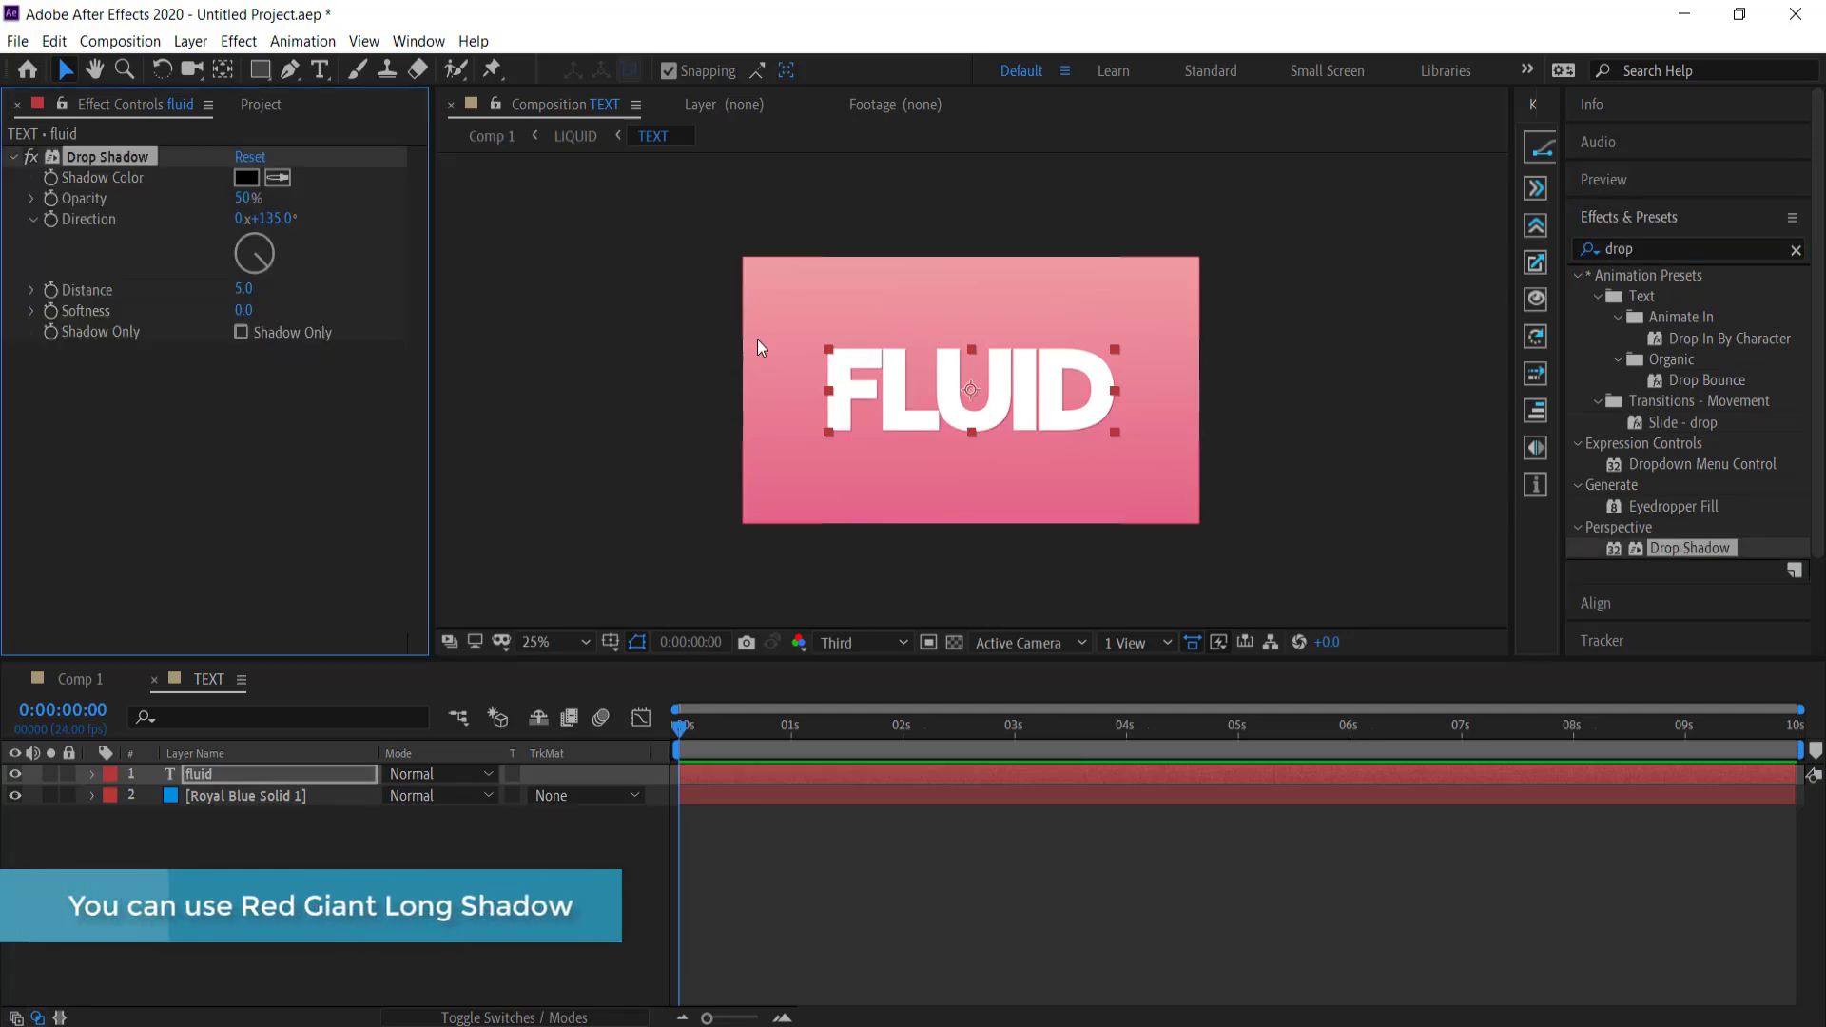
{"action": "left_click", "coordinate": [244, 290]}
{"action": "type", "text": "20"}
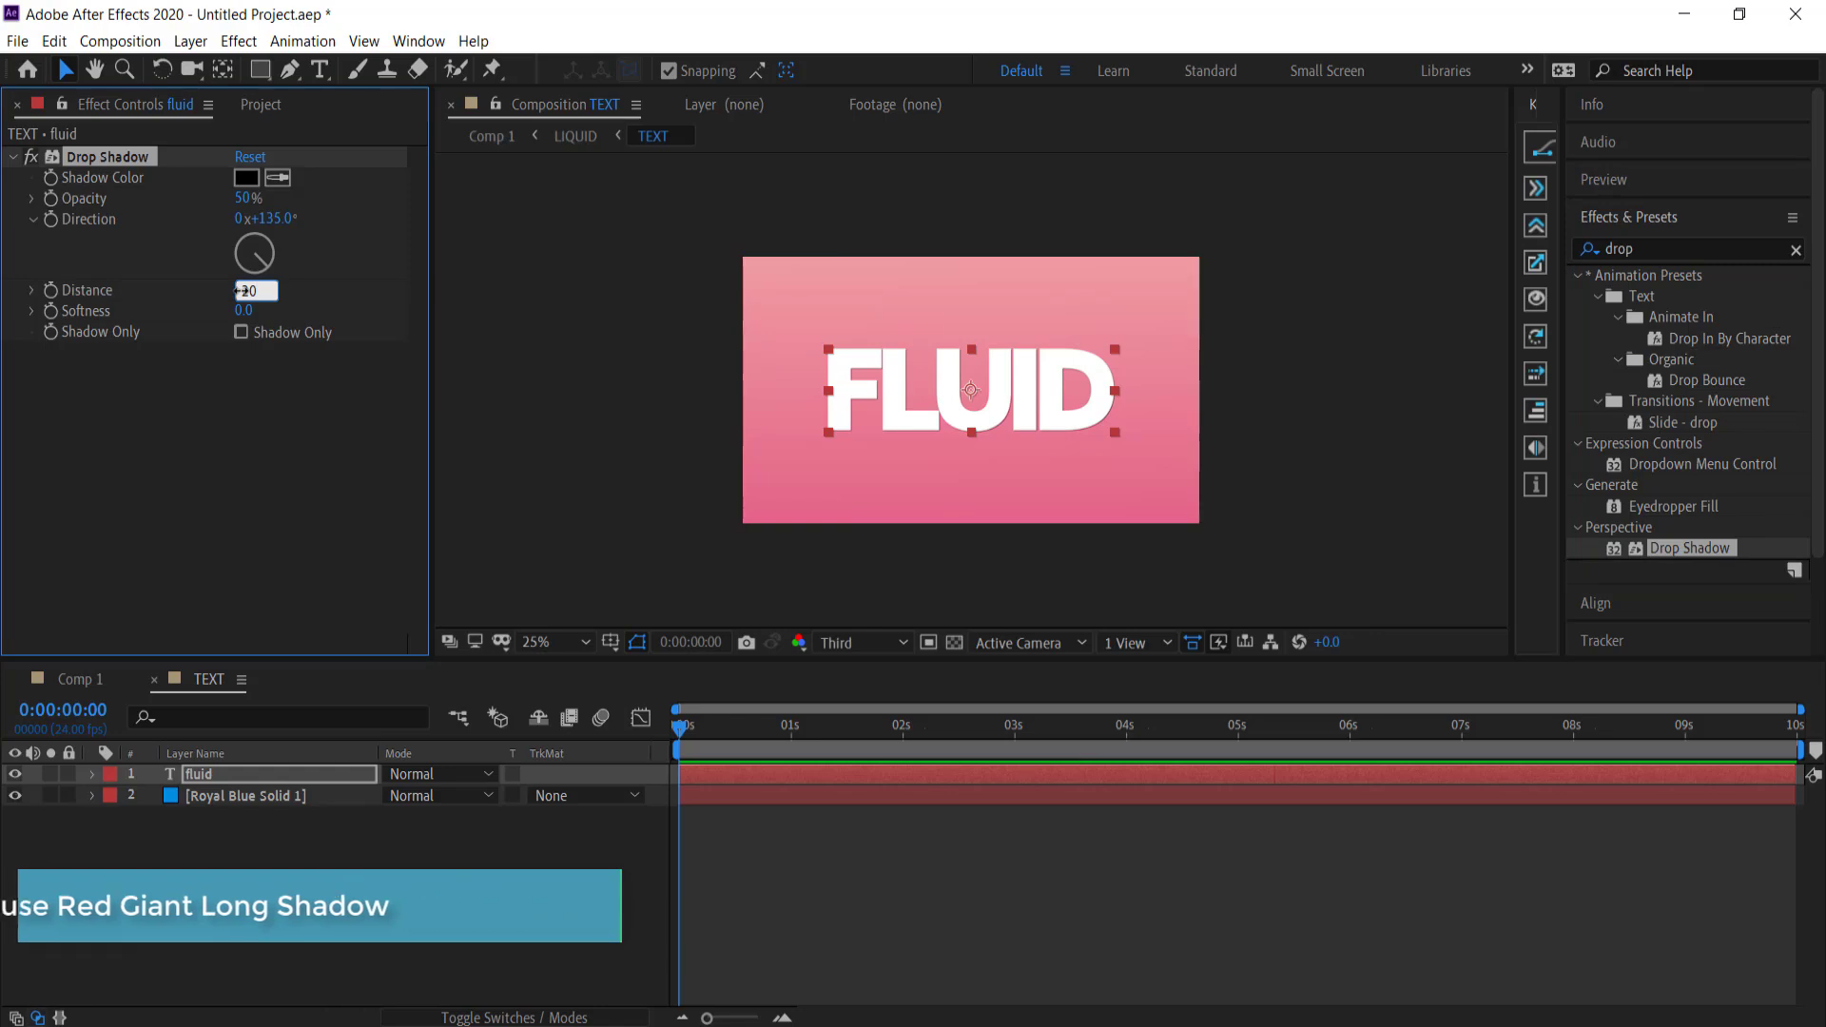
{"action": "key", "text": "Return"}
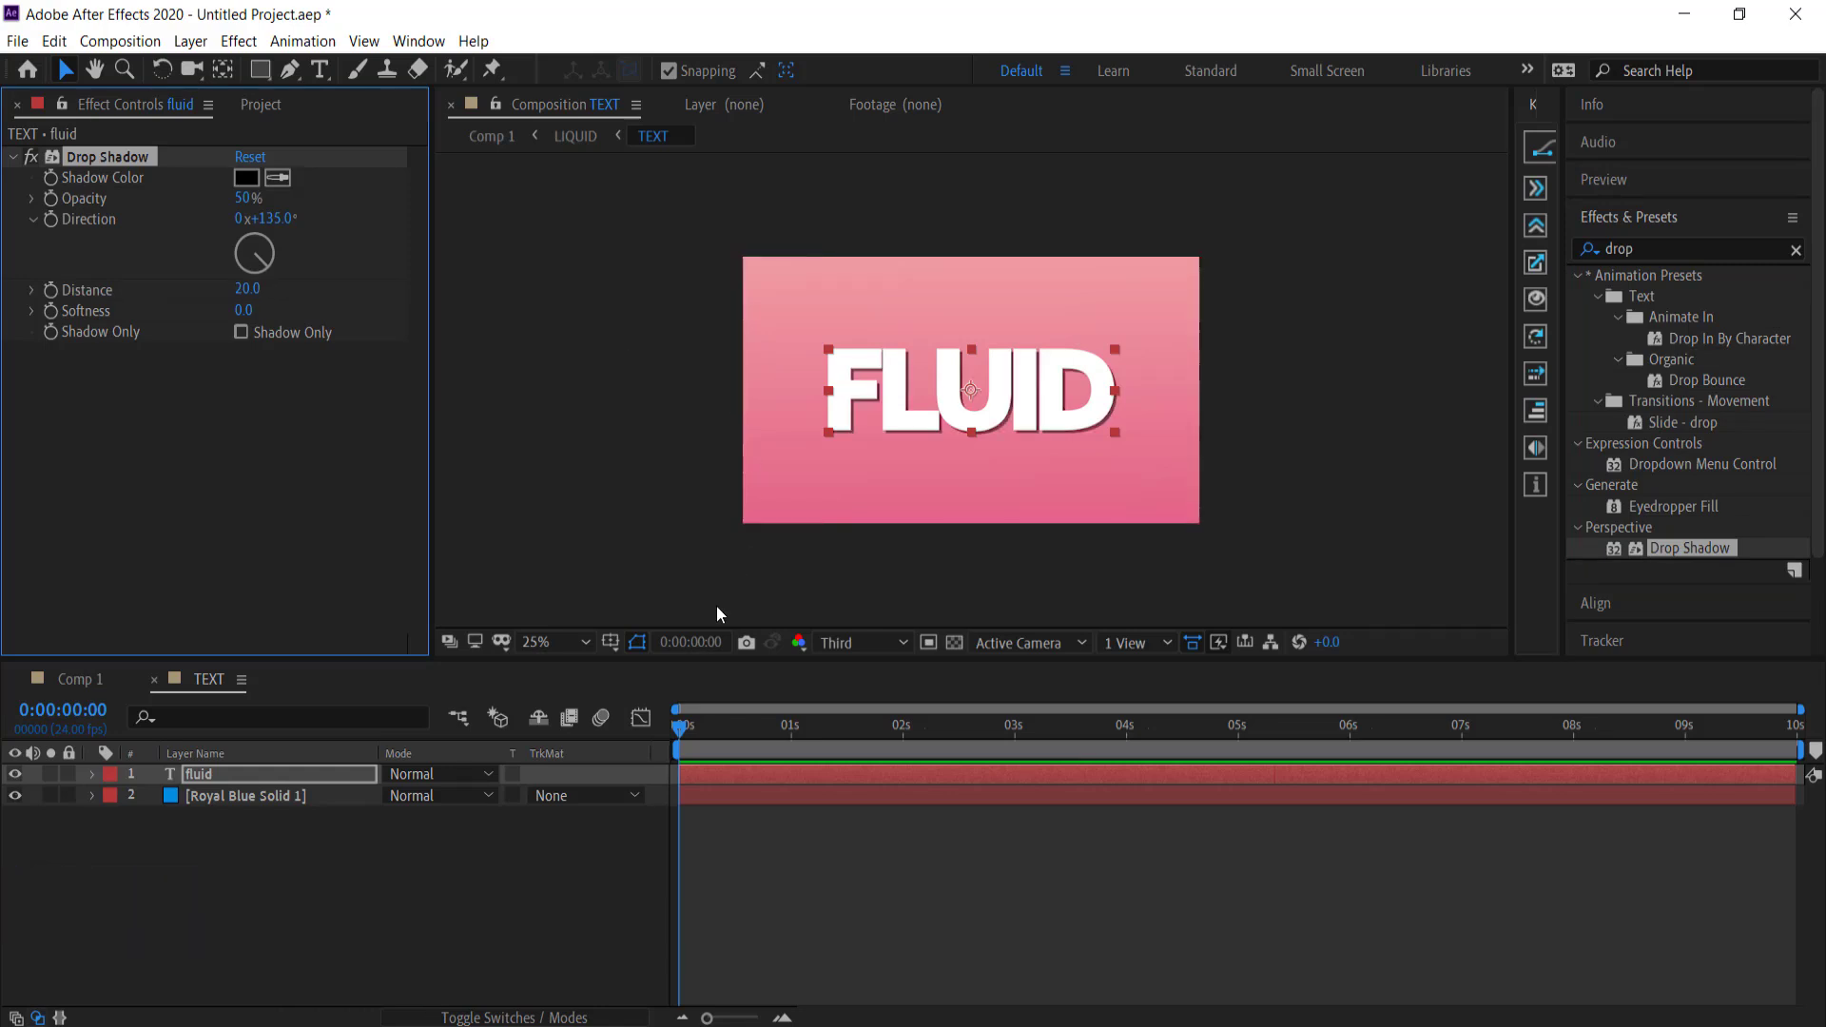
{"action": "mouse_move", "coordinate": [679, 731]}
{"action": "left_mouse_down"}
{"action": "mouse_move", "coordinate": [757, 733]}
{"action": "mouse_move", "coordinate": [674, 721]}
{"action": "left_mouse_up"}
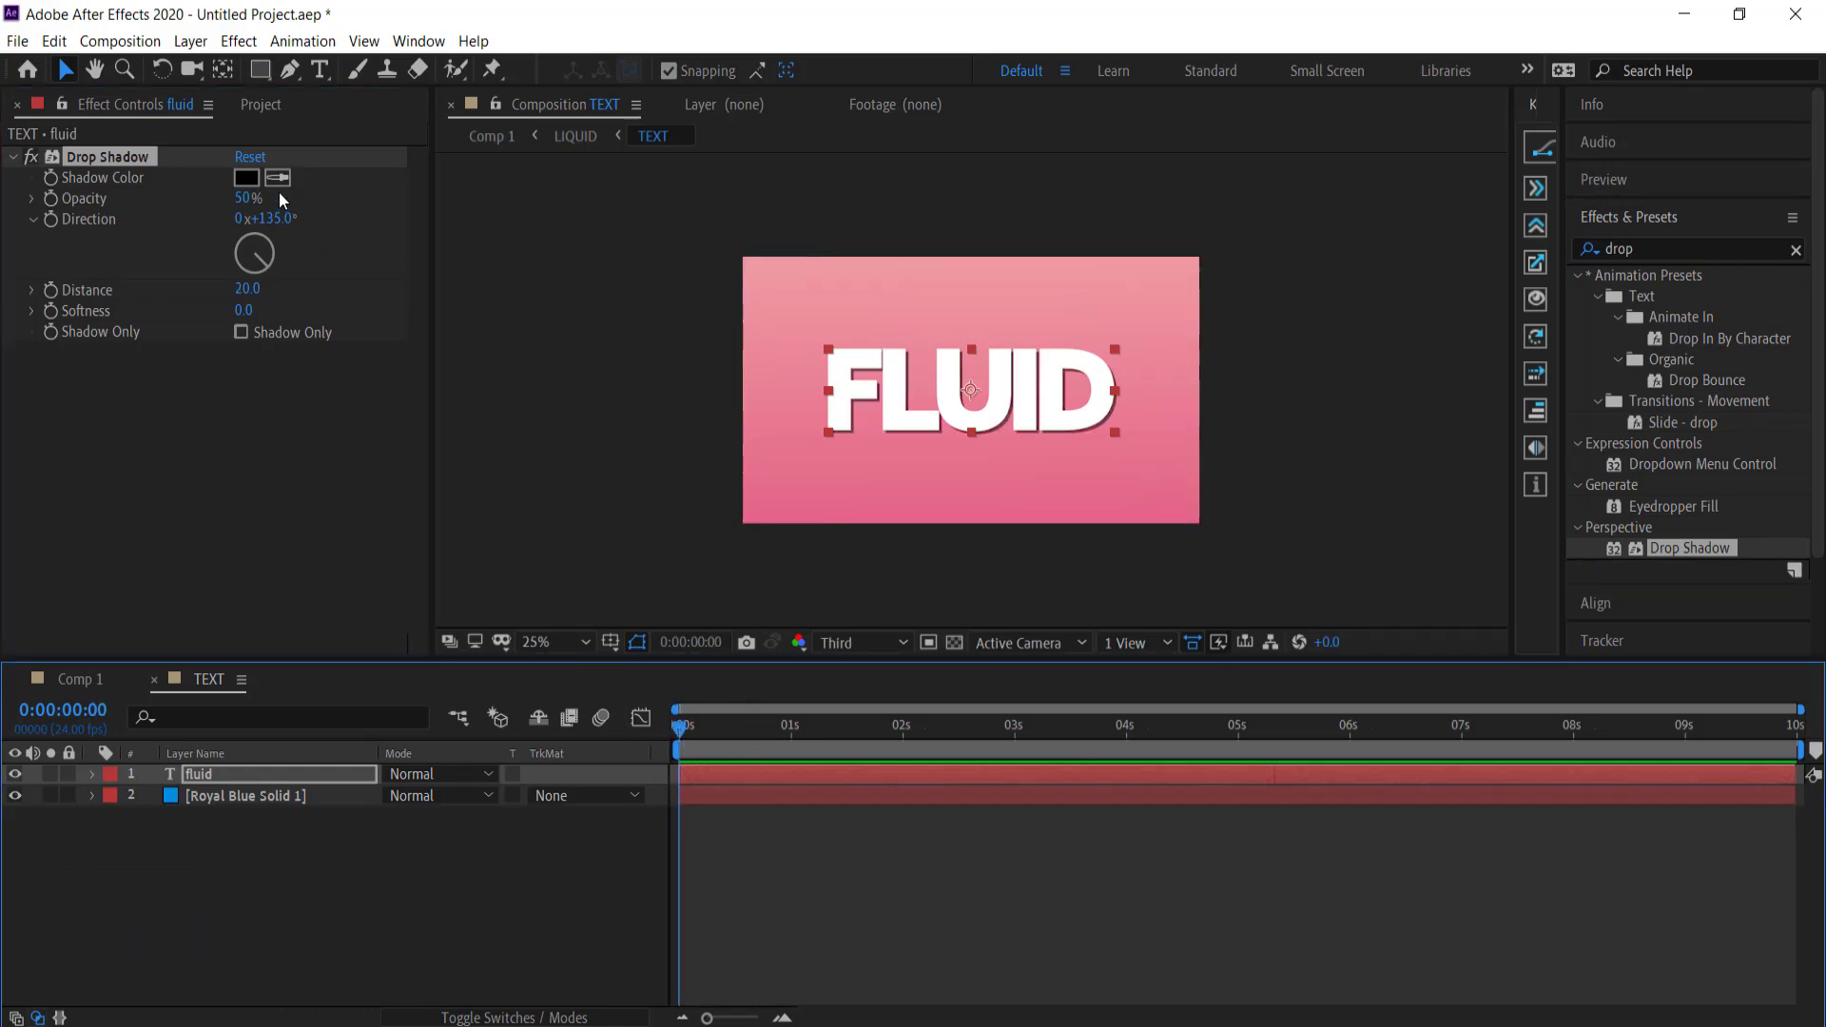
- Sample the gradient's lower pink as the Drop Shadow color and darken it to the crimson A60F39
{"action": "left_click", "coordinate": [278, 178]}
{"action": "left_click", "coordinate": [840, 513]}
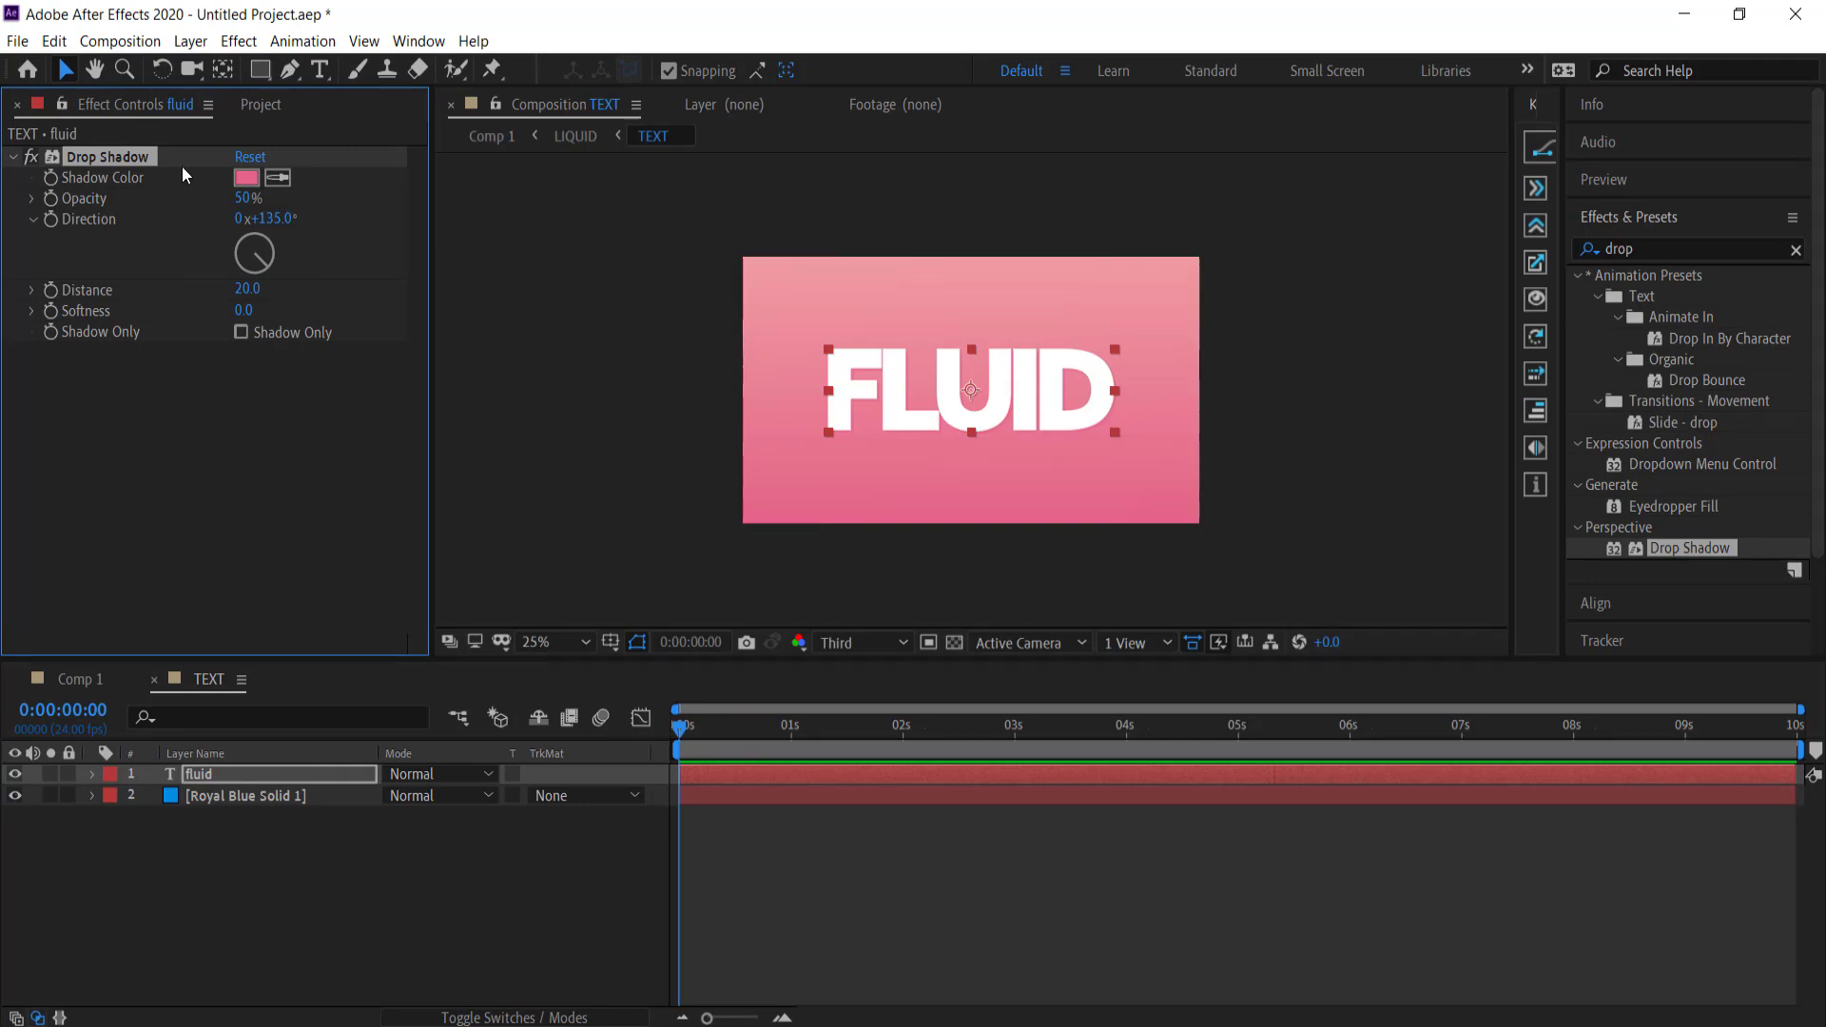
{"action": "left_click", "coordinate": [246, 178]}
{"action": "mouse_move", "coordinate": [1122, 563]}
{"action": "left_mouse_down"}
{"action": "mouse_move", "coordinate": [1197, 560]}
{"action": "mouse_move", "coordinate": [1229, 640]}
{"action": "left_mouse_up"}
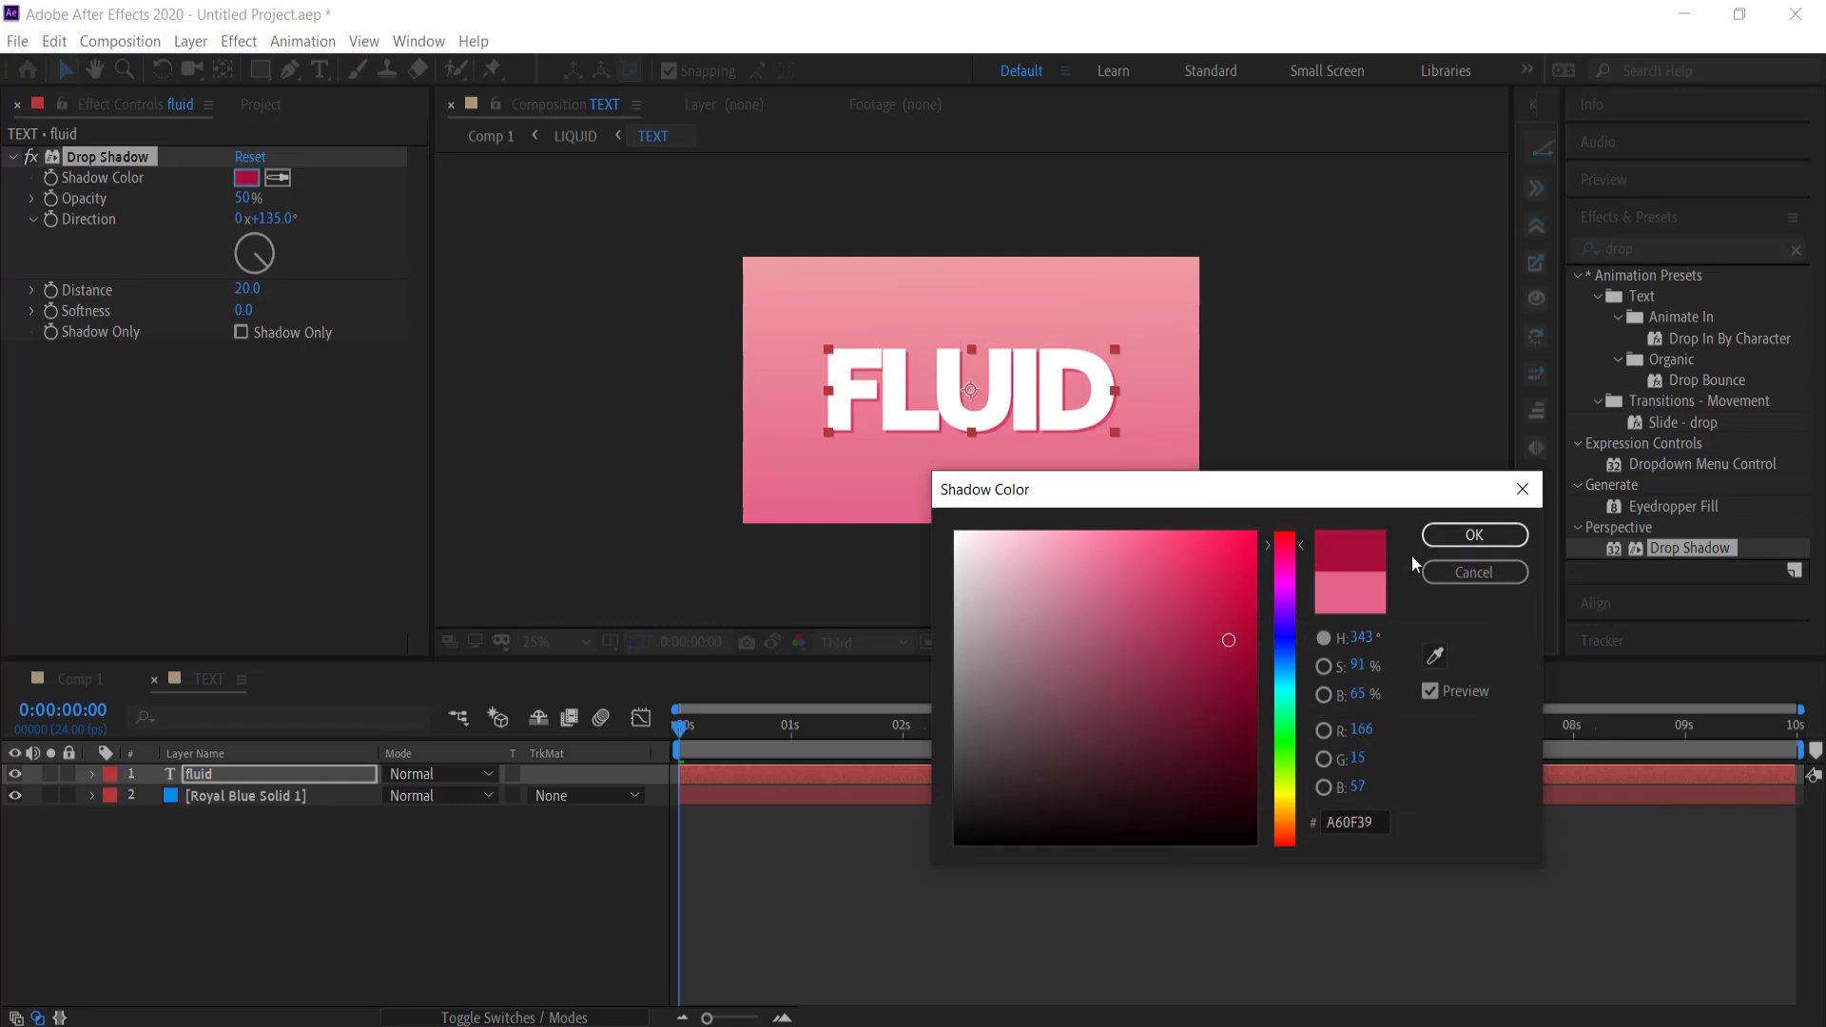
{"action": "left_click", "coordinate": [1464, 536]}
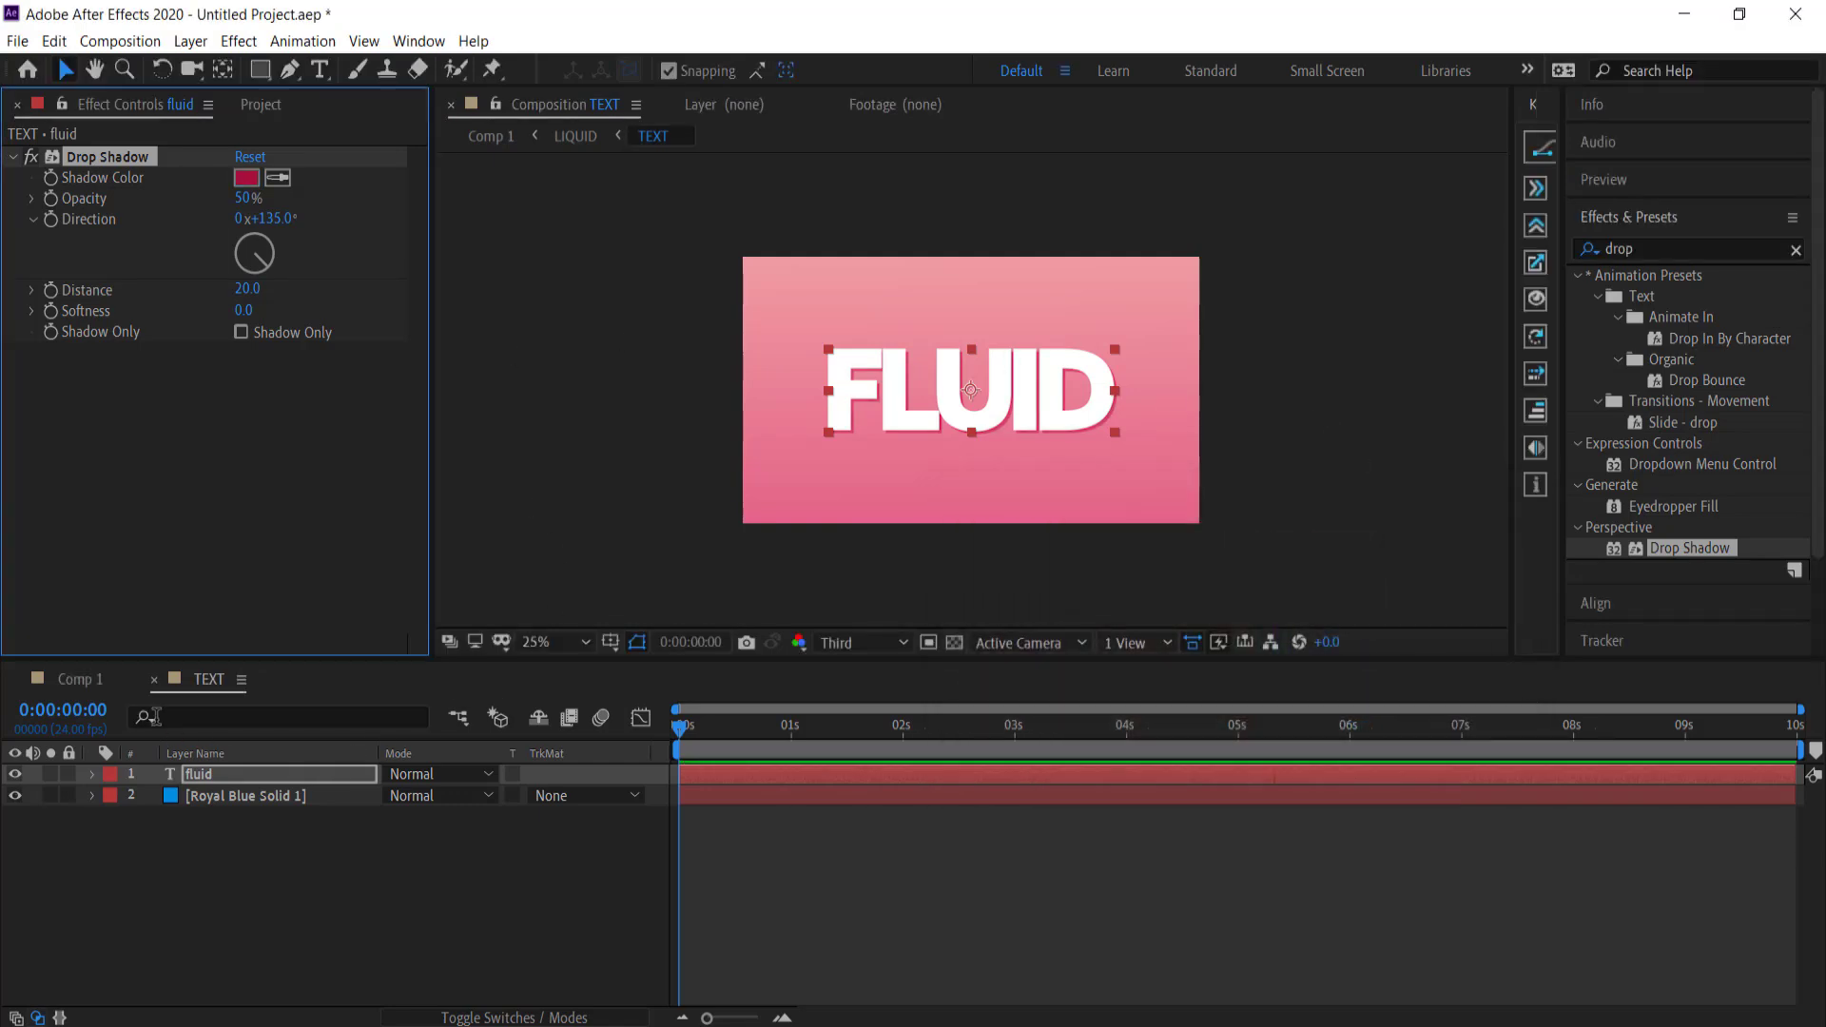
- Return to Comp 1 and preview the animation from the first frame with the shadowed text
{"action": "left_click", "coordinate": [76, 681]}
{"action": "mouse_move", "coordinate": [678, 732]}
{"action": "left_mouse_down"}
{"action": "mouse_move", "coordinate": [738, 733]}
{"action": "mouse_move", "coordinate": [652, 729]}
{"action": "left_mouse_up"}
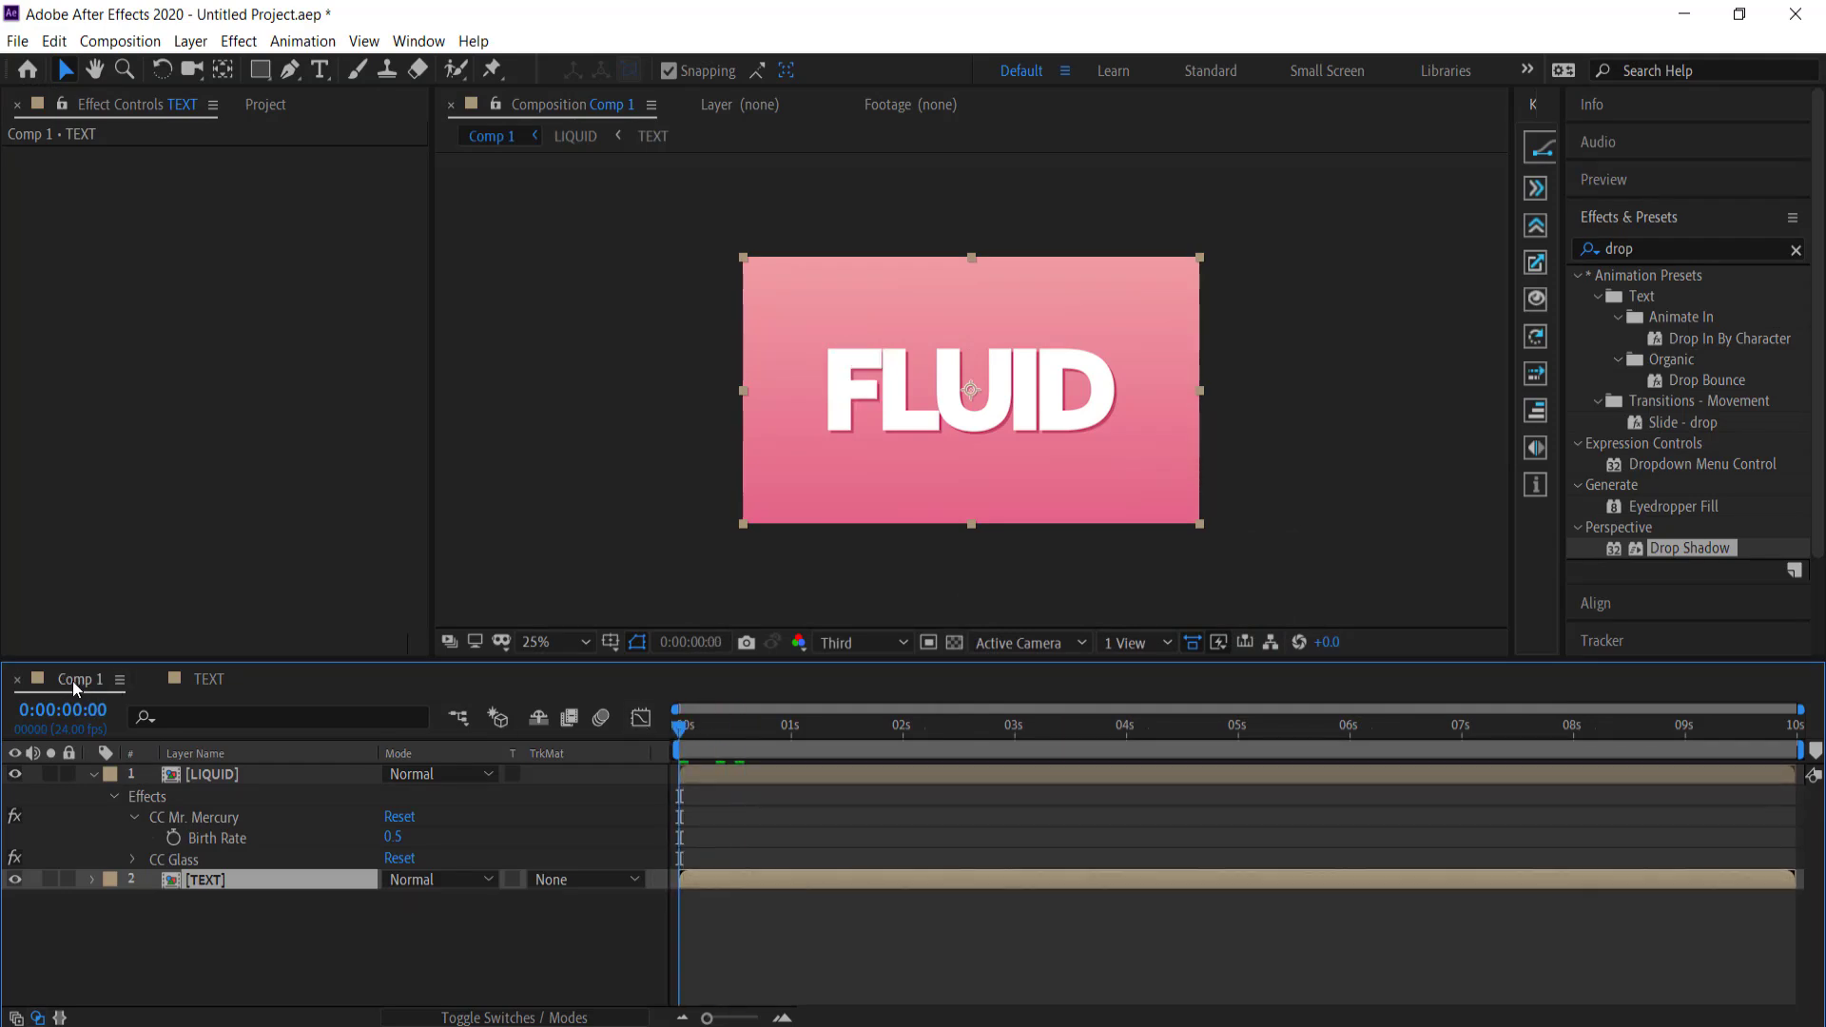
{"action": "key", "text": "space"}
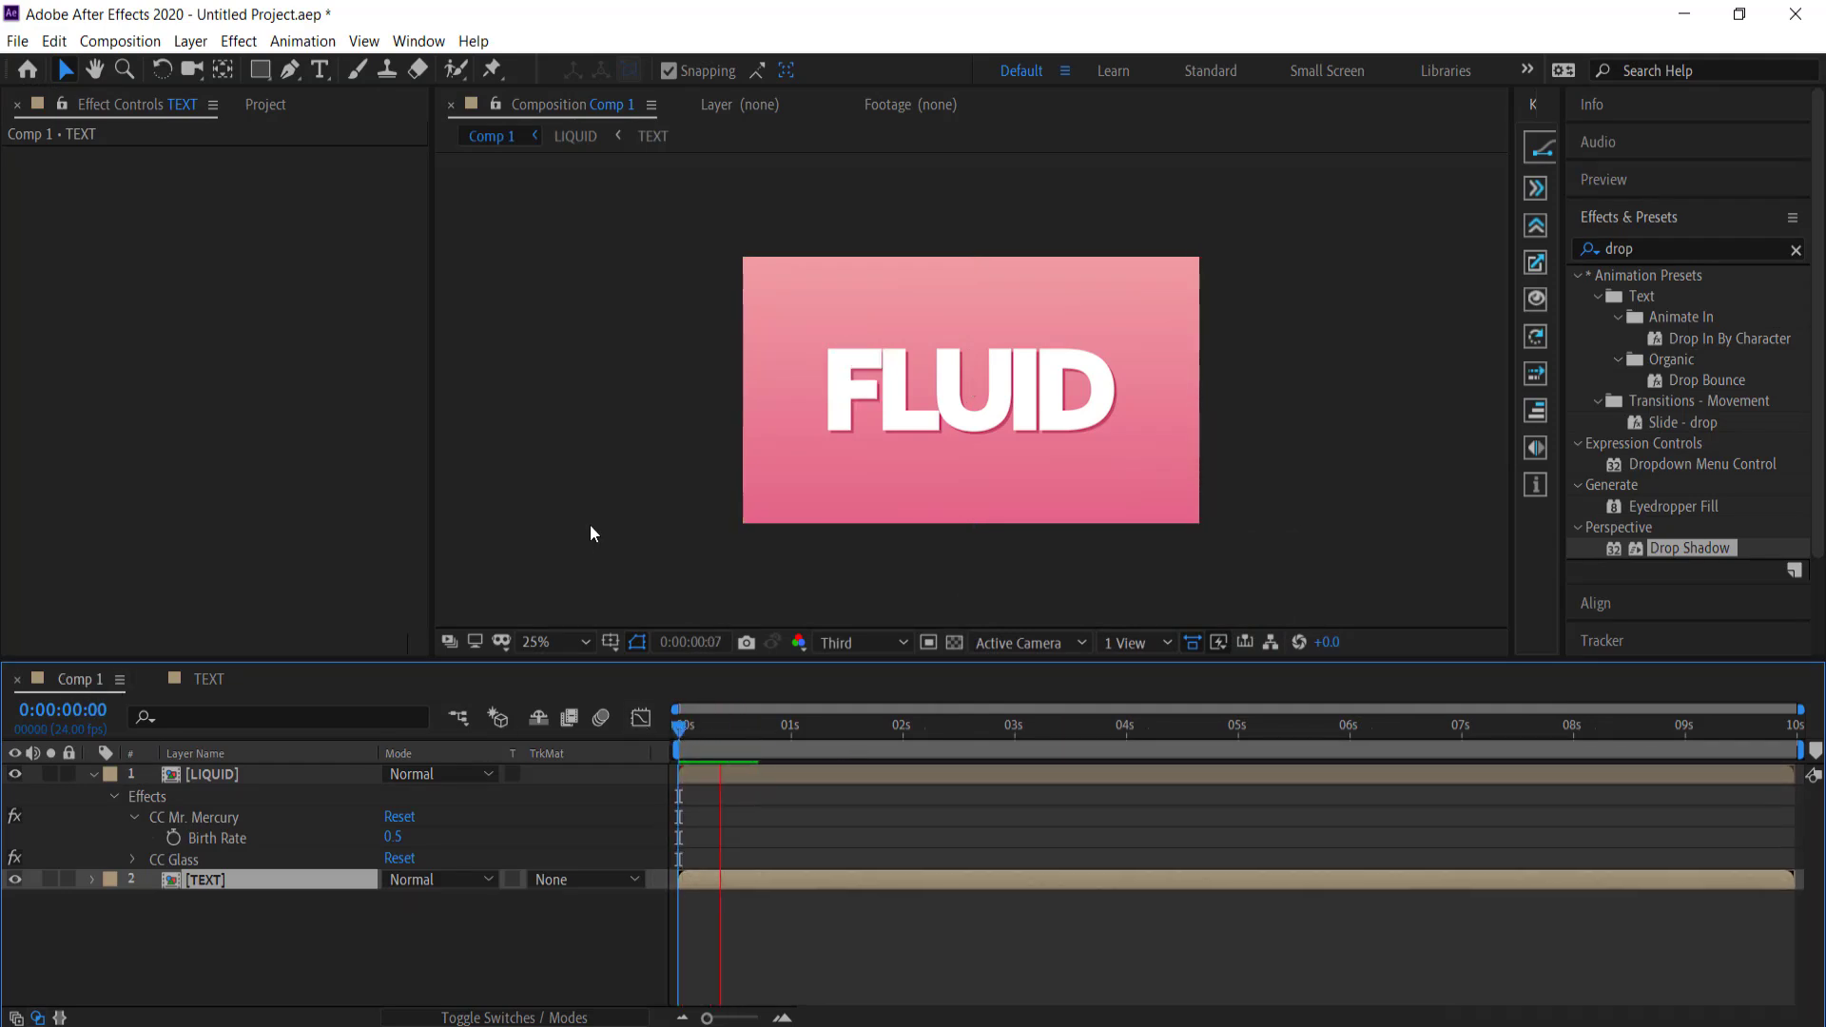